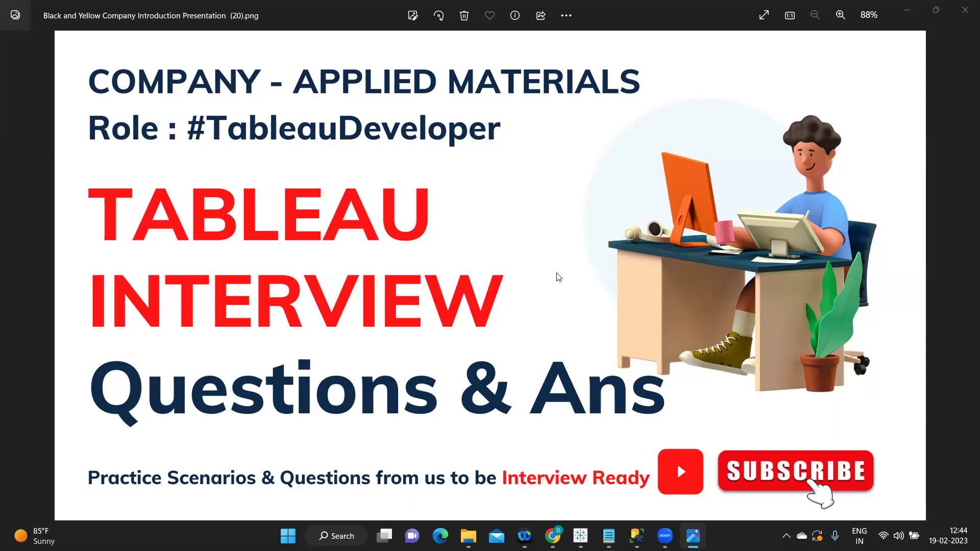
# Switch to the Notepad list of interview questions and add an empty line below question 1
pyautogui.moveTo(580, 535)
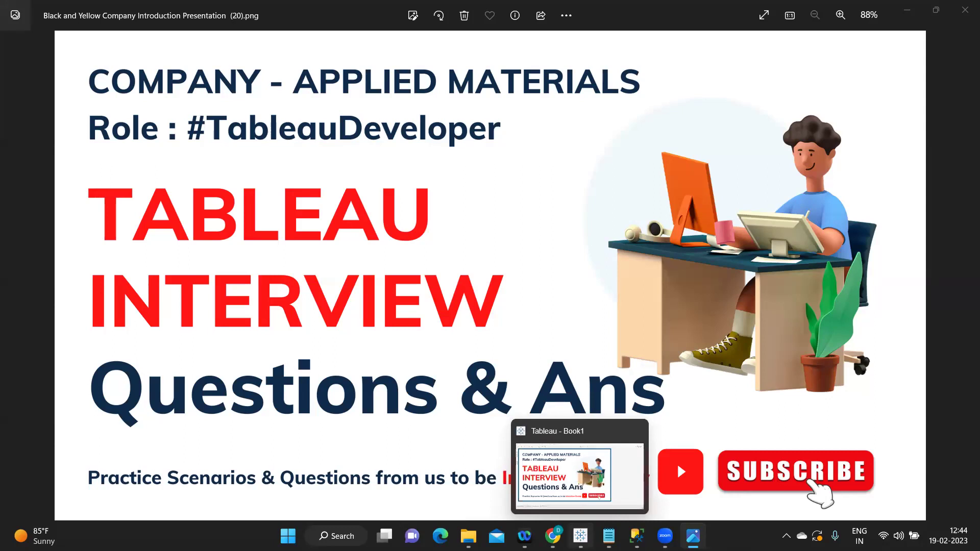
pyautogui.click(575, 467)
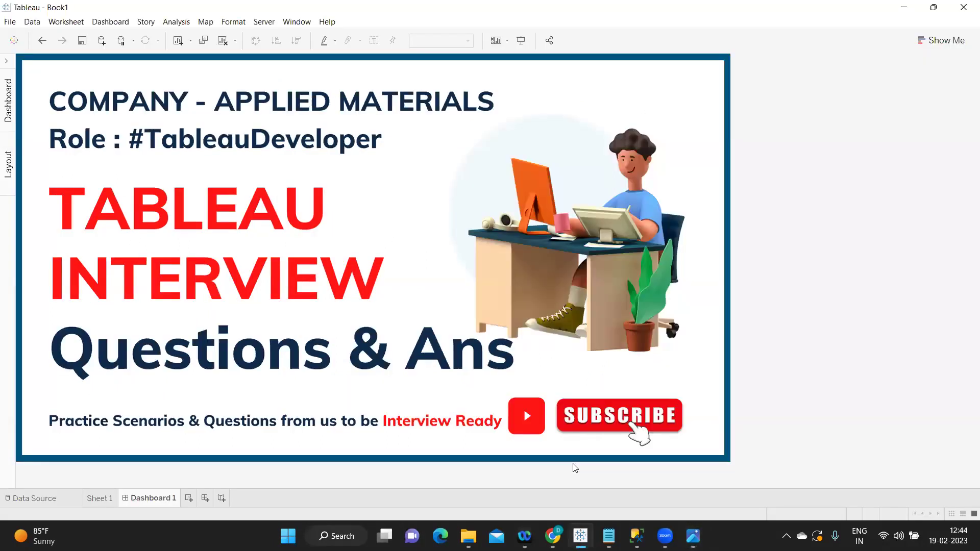
pyautogui.moveTo(609, 535)
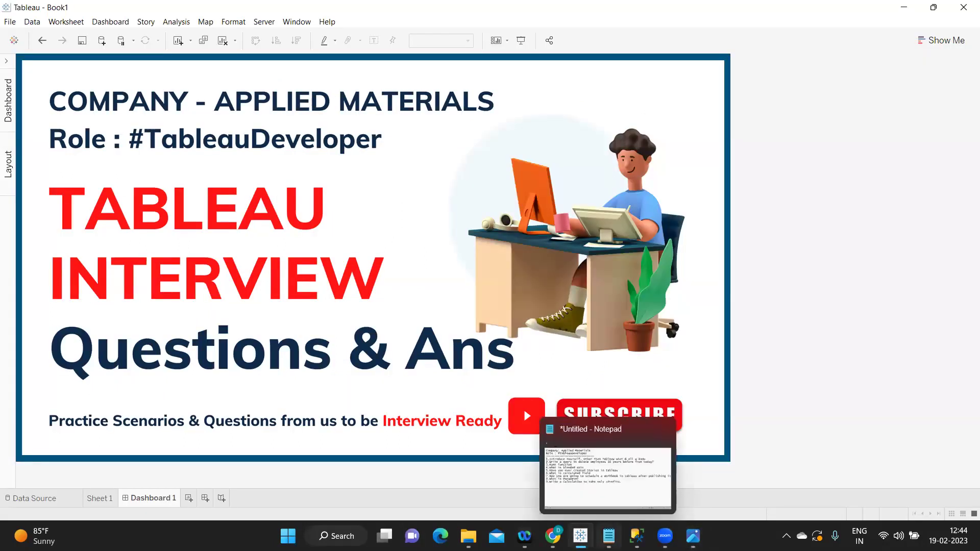
pyautogui.click(607, 462)
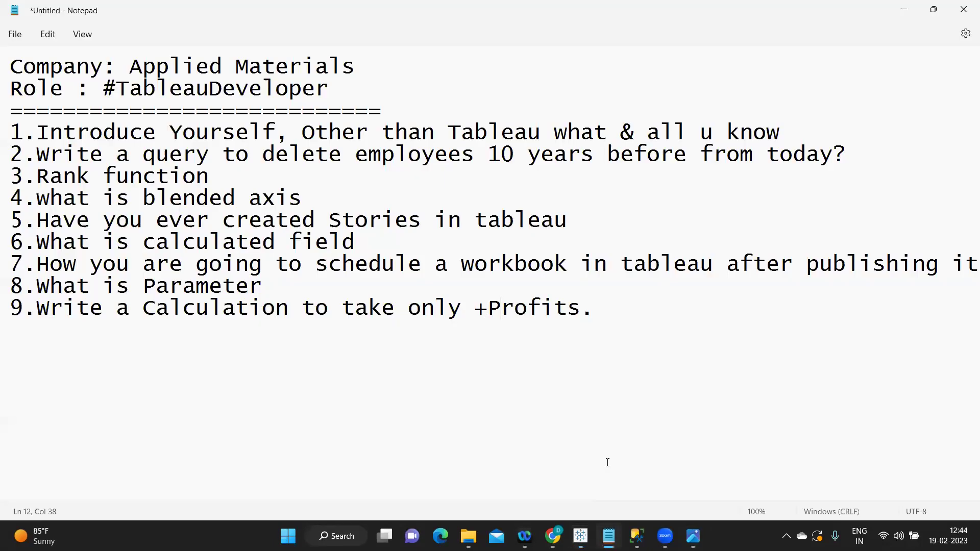
pyautogui.click(794, 134)
pyautogui.press('Return')
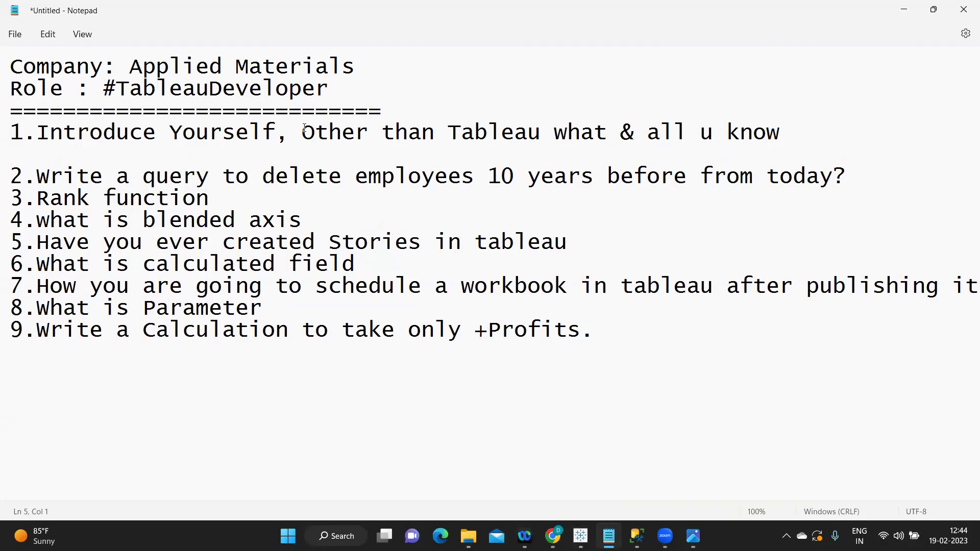
# Highlight "Other than Tableau what & all u know" in question 1 for reading
pyautogui.moveTo(300, 128); pyautogui.dragTo(369, 132)
pyautogui.click(741, 134)
pyautogui.doubleClick(741, 135)
pyautogui.click(793, 133)
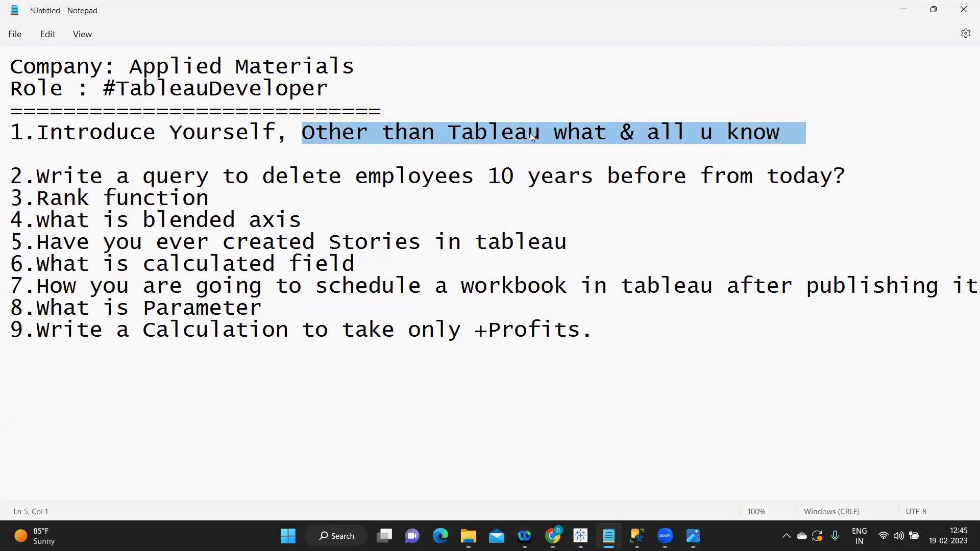
pyautogui.click(517, 133)
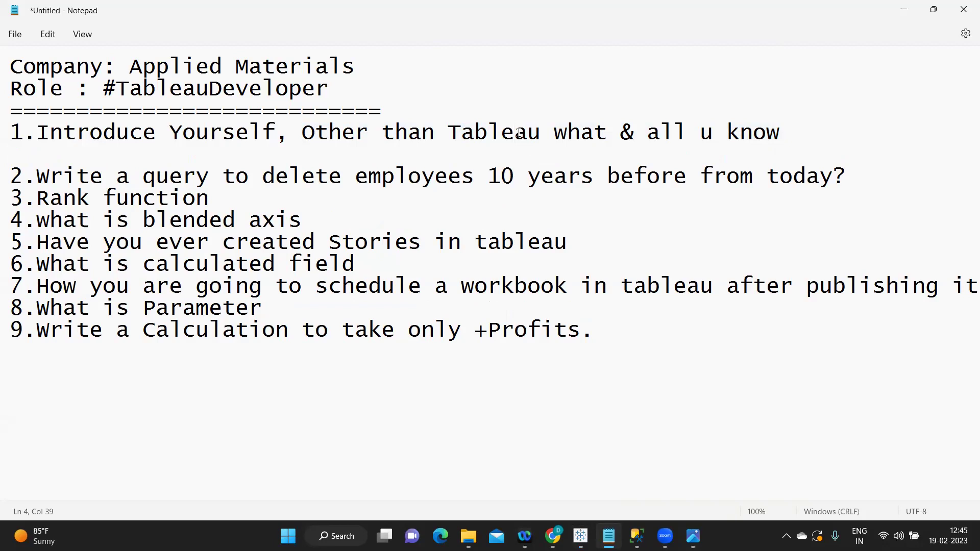
# Enter the answer lines "->Tableau SQL", "->Reporting" and "->Unix," below question 1
pyautogui.click(384, 148)
pyautogui.write('->Tableau SQL')
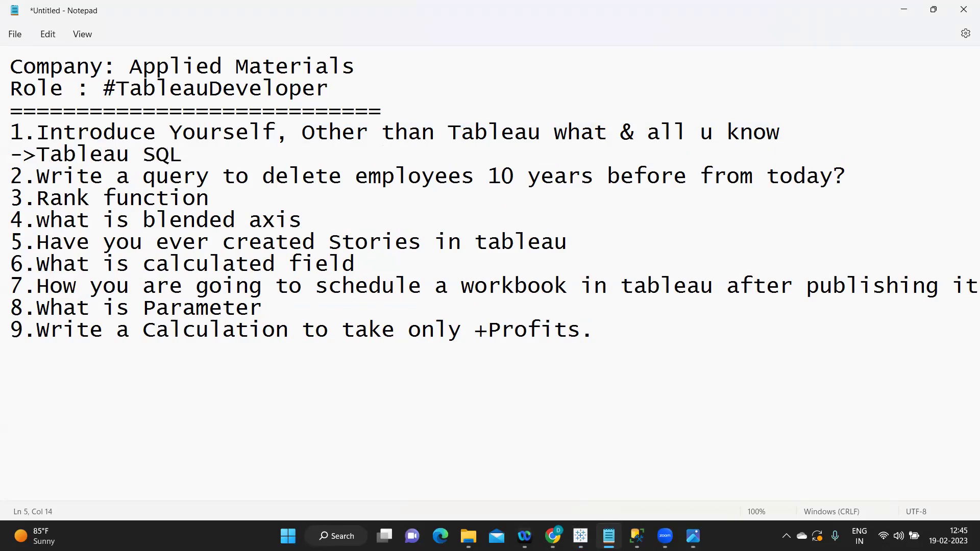
pyautogui.press('Return')
pyautogui.write('->')
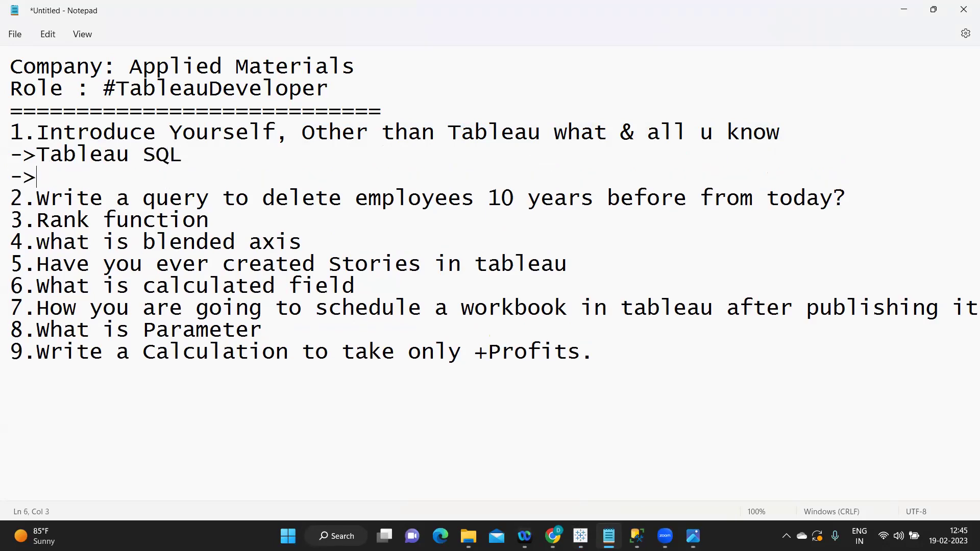
pyautogui.write('Reporting')
pyautogui.press('Return')
pyautogui.write('->Unix,')
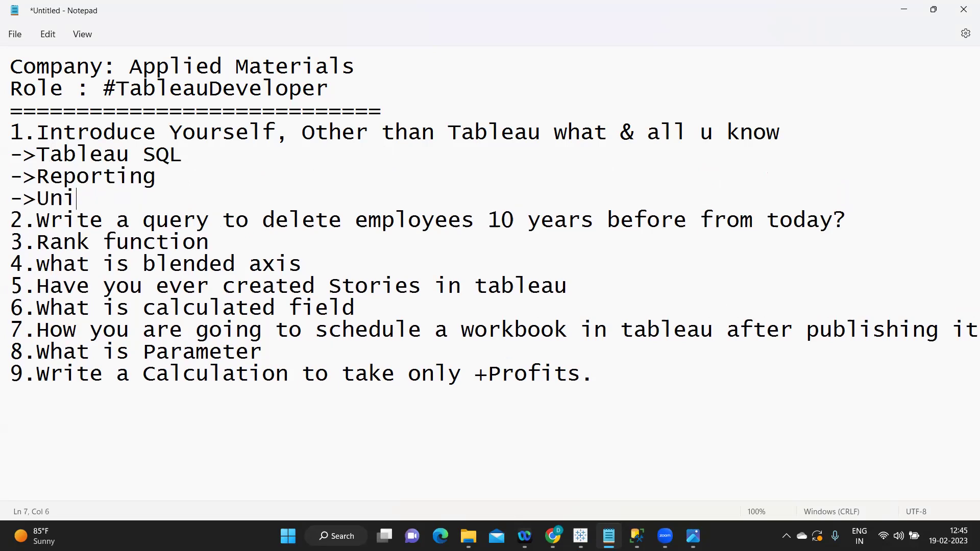
# Add the lines "->ETL" and "->Python" below the Unix line, followed by an empty line
pyautogui.press('Return')
pyautogui.write('->ETL')
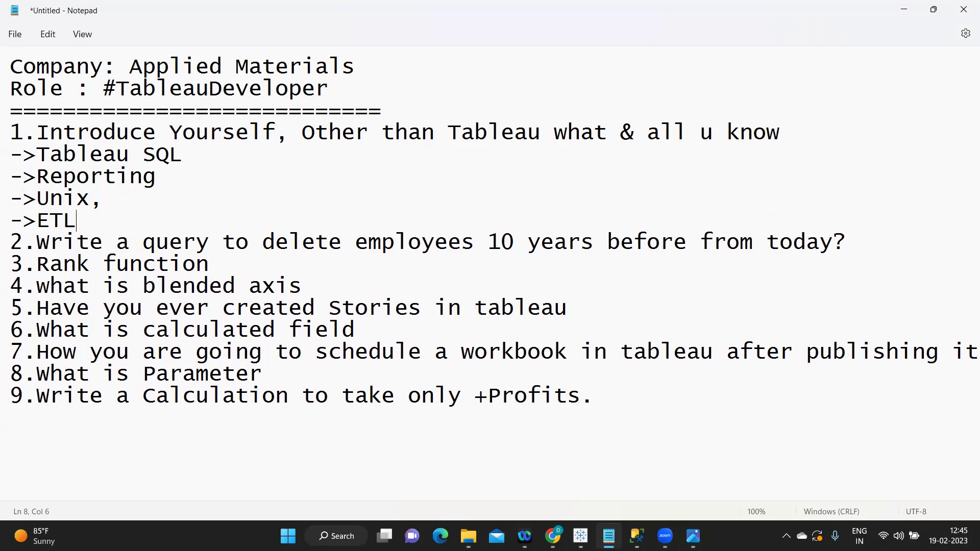
pyautogui.press('Return')
pyautogui.write('->')
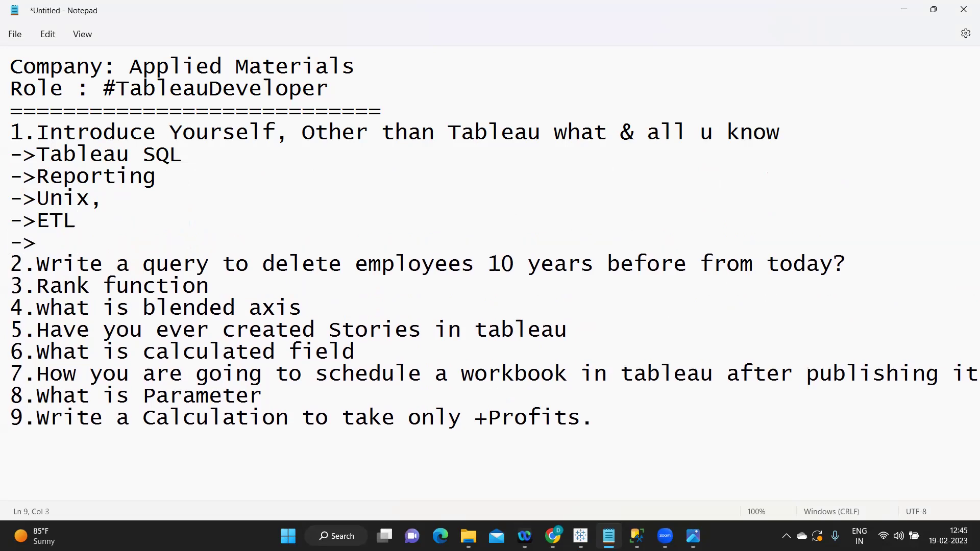
pyautogui.write('Python')
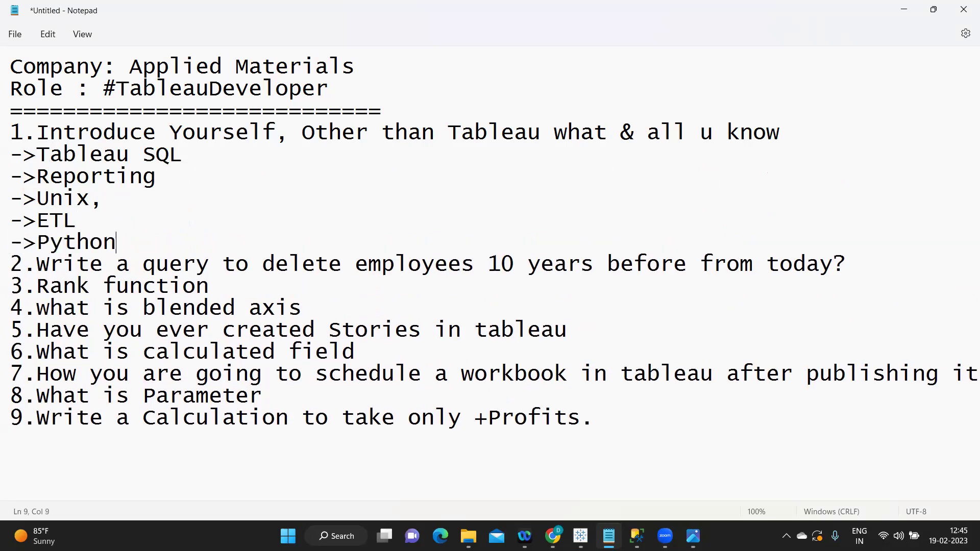
pyautogui.press('Return')
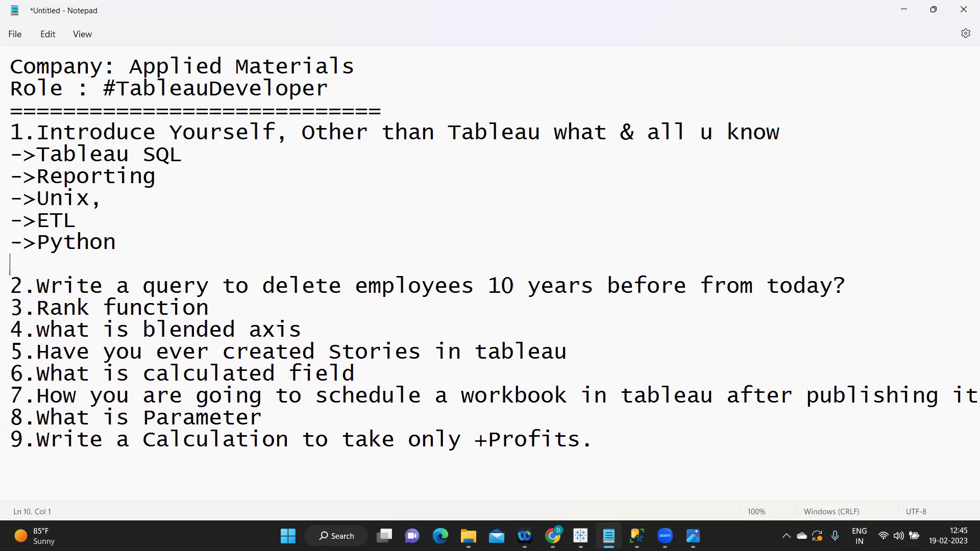
# Highlight the answer lines from Tableau SQL to Python to review them
pyautogui.moveTo(11, 153); pyautogui.dragTo(135, 251)
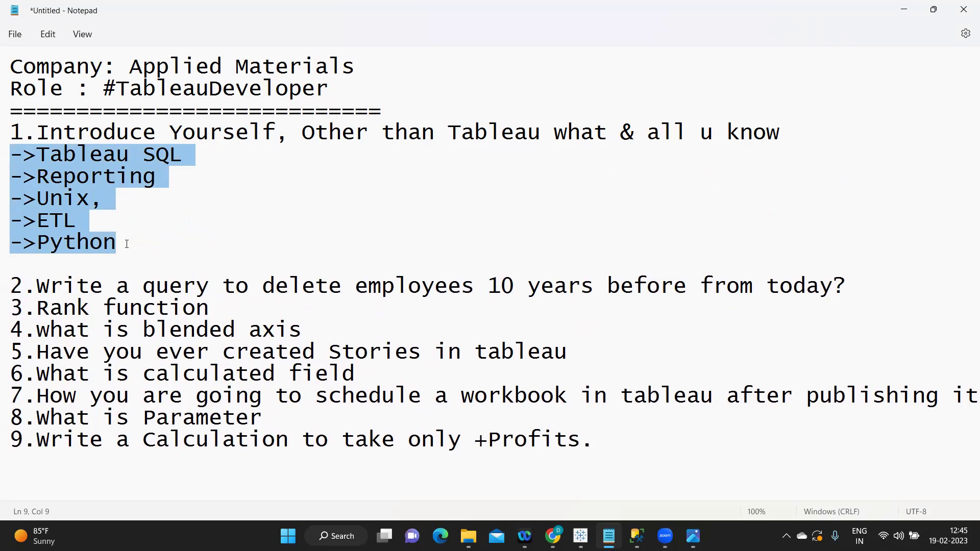
pyautogui.click(11, 154)
pyautogui.moveTo(11, 154); pyautogui.dragTo(175, 240)
# Add the lines "->Client exposure" and "-> ETA" directly below the Python line
pyautogui.click(172, 245)
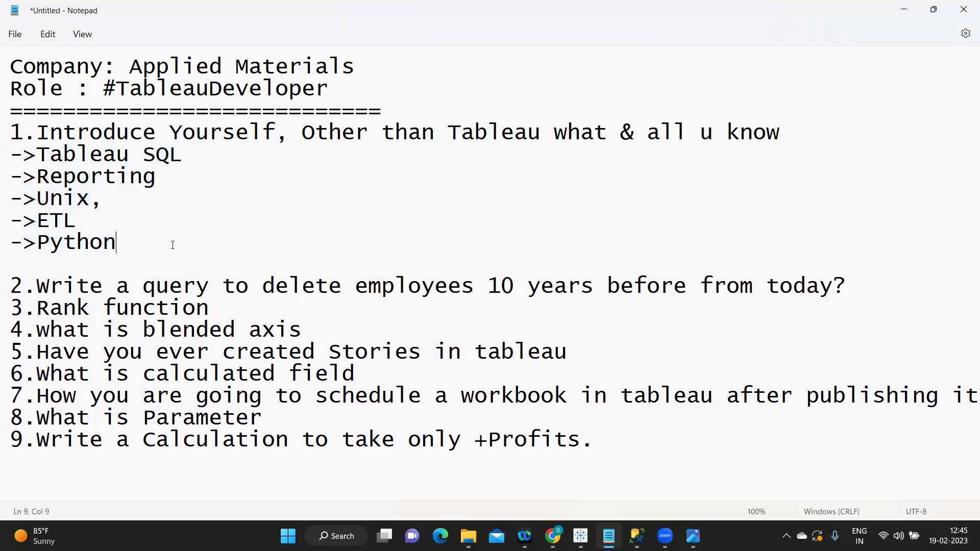
pyautogui.press('Return')
pyautogui.write('->')
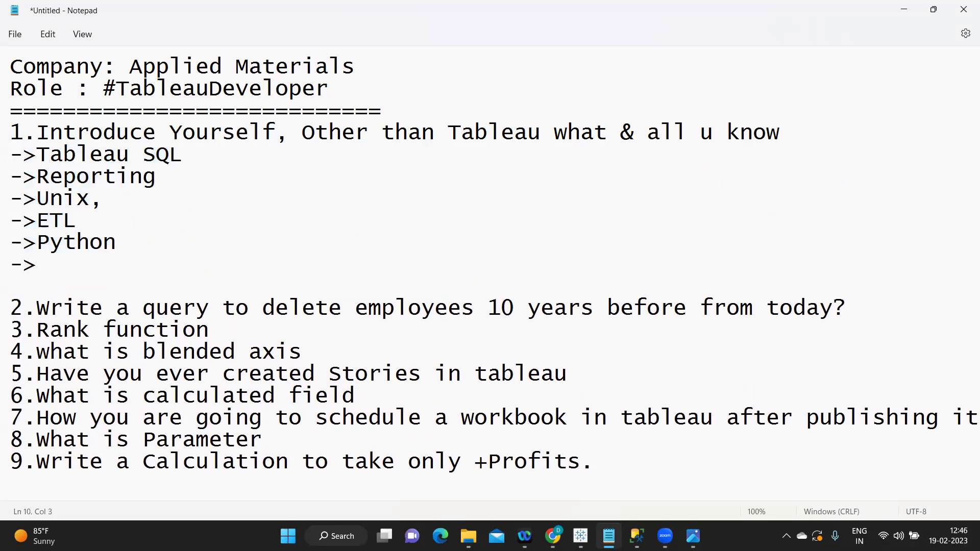
pyautogui.write('Client exposur')
pyautogui.press('BackSpace')
pyautogui.write('sure')
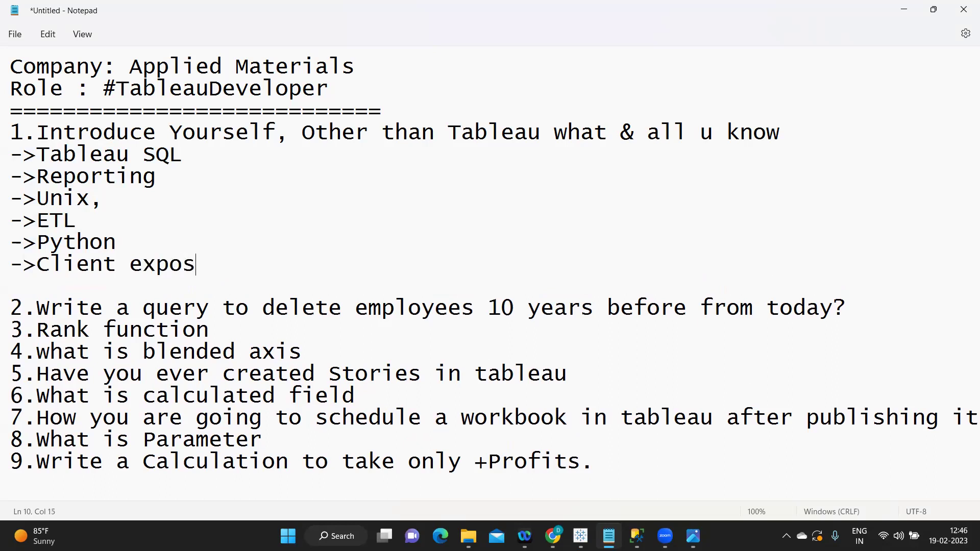
pyautogui.press('Return')
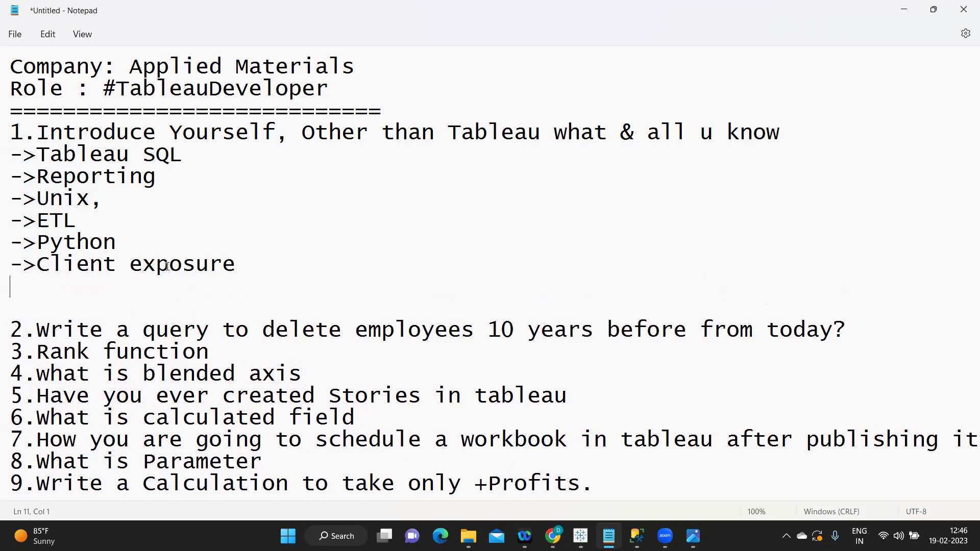
pyautogui.press('Return')
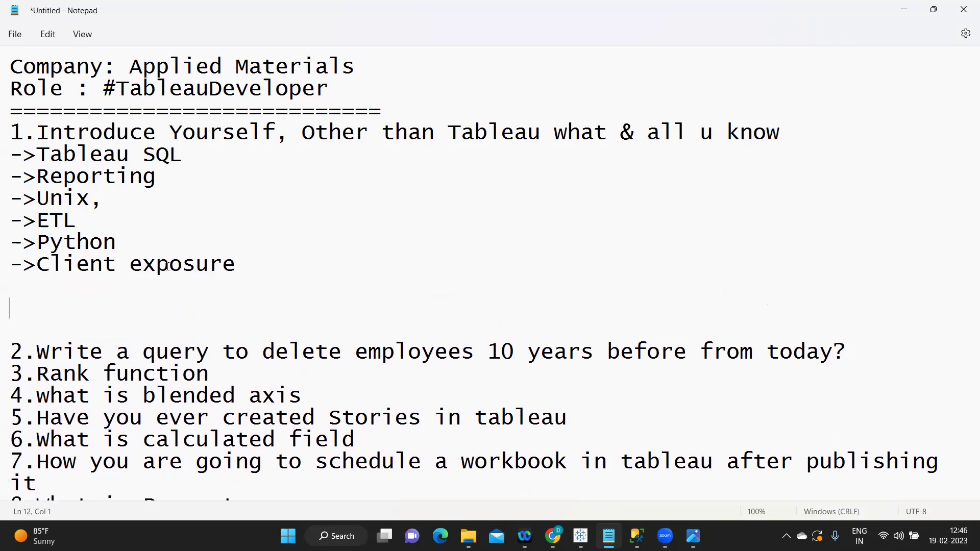
pyautogui.press('BackSpace')
pyautogui.write('-> ETA')
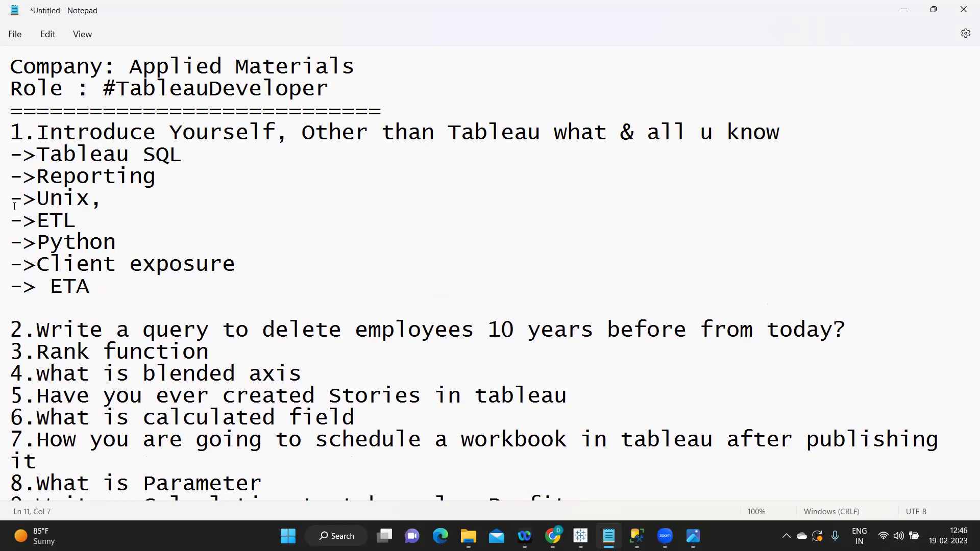
# Review question 1 and its answer lines from Tableau SQL to ETA by highlighting them in turn
pyautogui.click(11, 156)
pyautogui.moveTo(38, 177); pyautogui.dragTo(210, 284)
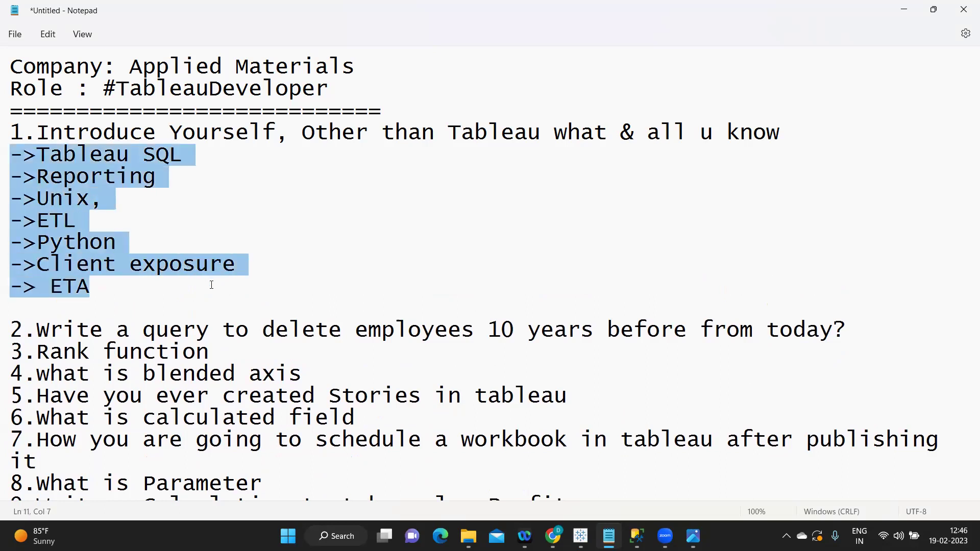
pyautogui.click(324, 149)
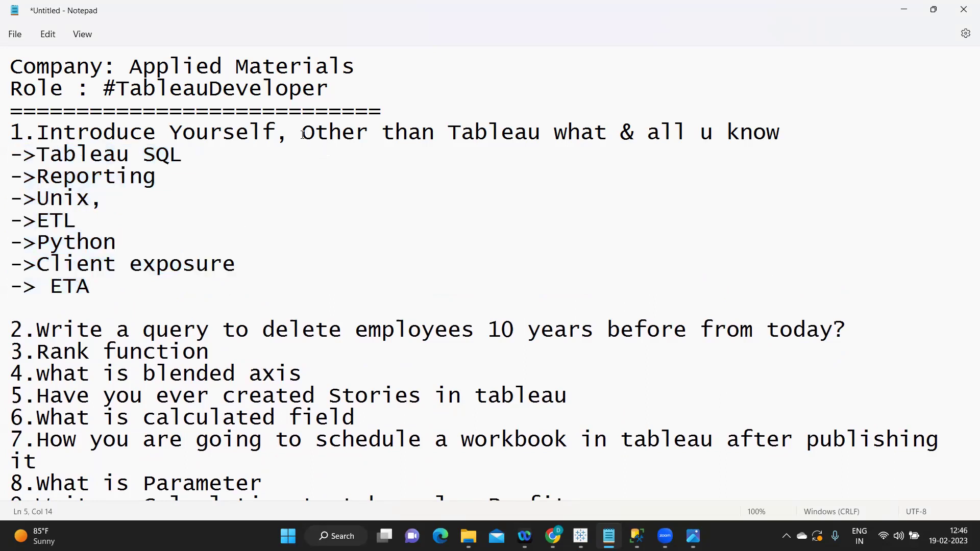
pyautogui.moveTo(299, 134); pyautogui.dragTo(539, 149)
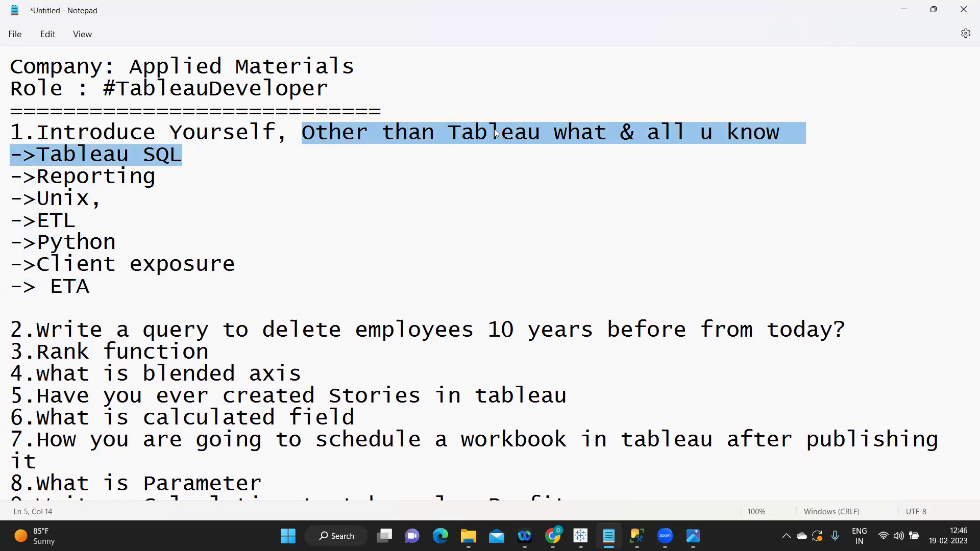
pyautogui.moveTo(109, 282); pyautogui.dragTo(14, 267)
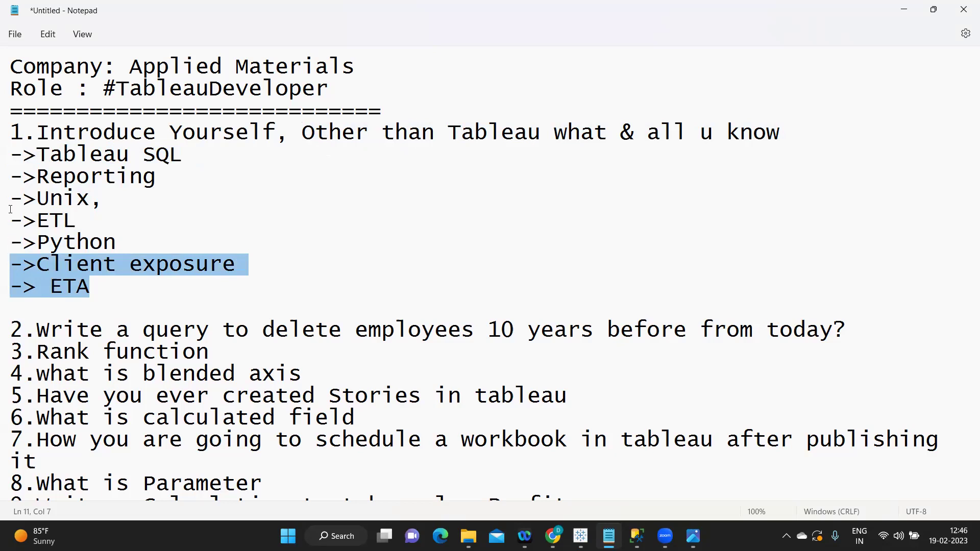
pyautogui.moveTo(13, 162); pyautogui.dragTo(148, 280)
pyautogui.doubleClick(126, 133)
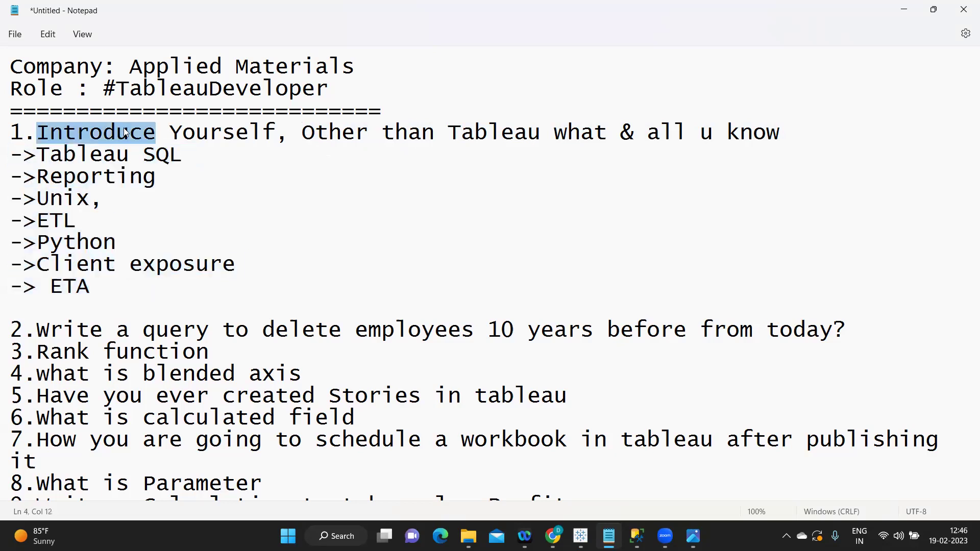
pyautogui.click(90, 154)
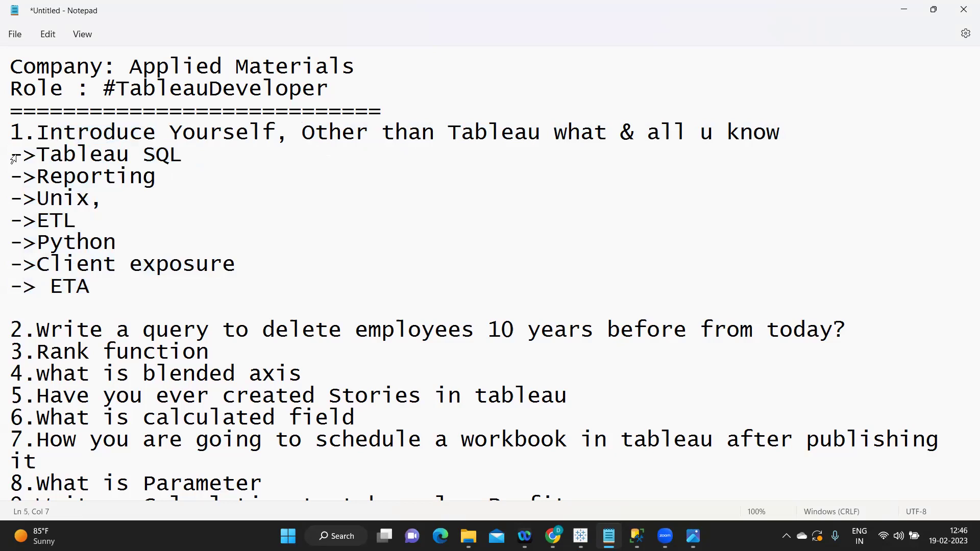
pyautogui.moveTo(11, 154); pyautogui.dragTo(146, 292)
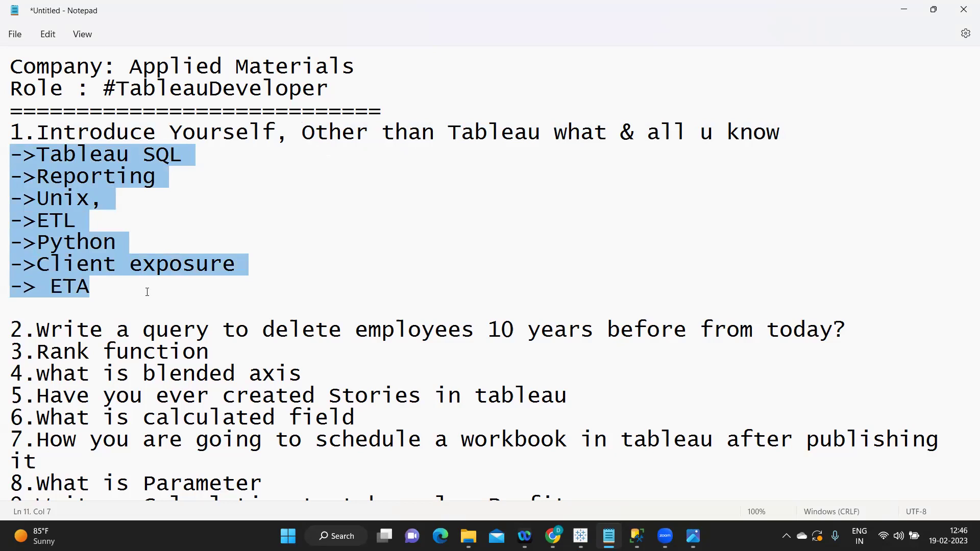
pyautogui.moveTo(11, 134); pyautogui.dragTo(274, 143)
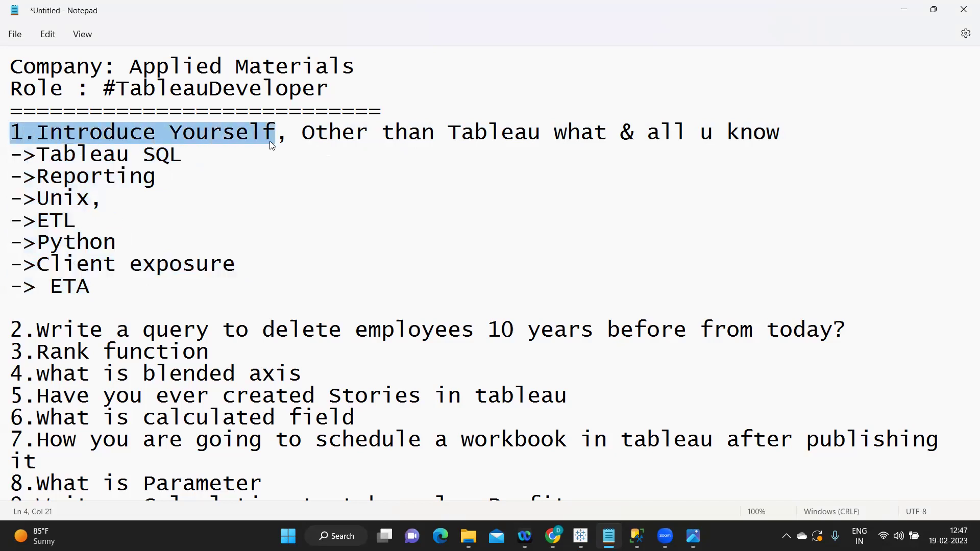
# Add the lines "-> Development" and "-> Admin" below the ETA line, separated from it by an empty line
pyautogui.scroll(-1, 240, 199)
pyautogui.click(173, 267)
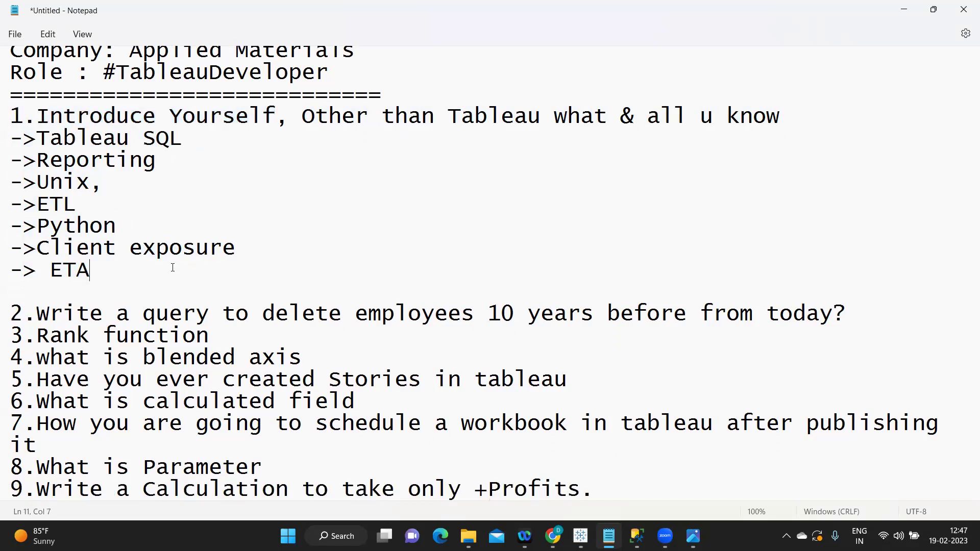
pyautogui.press('Return')
pyautogui.press('Return')
pyautogui.write('-> ')
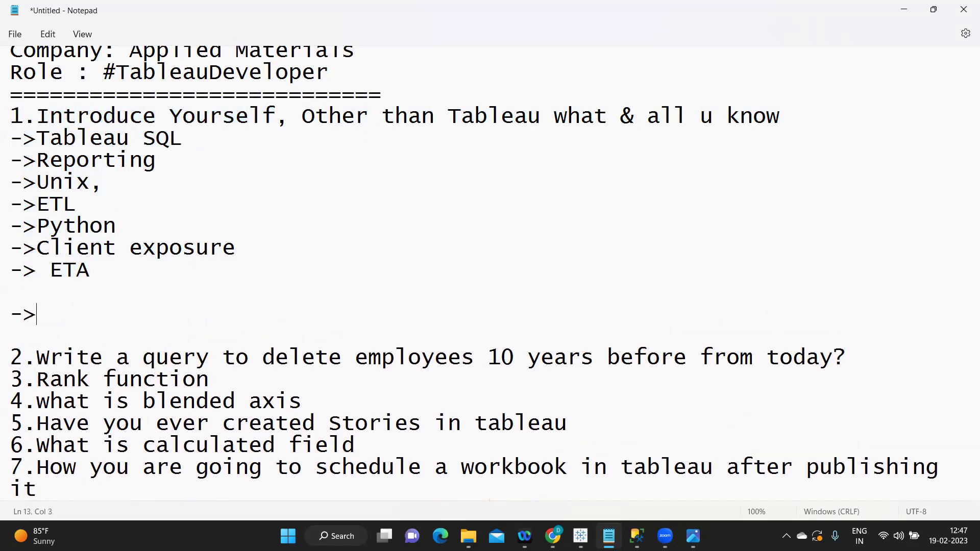
pyautogui.write('Development')
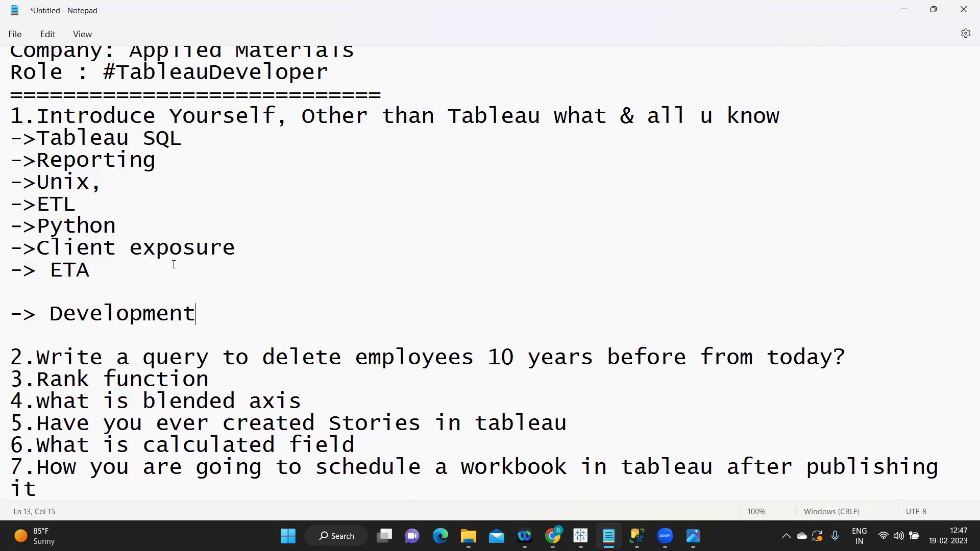
pyautogui.press('Return')
pyautogui.write('-')
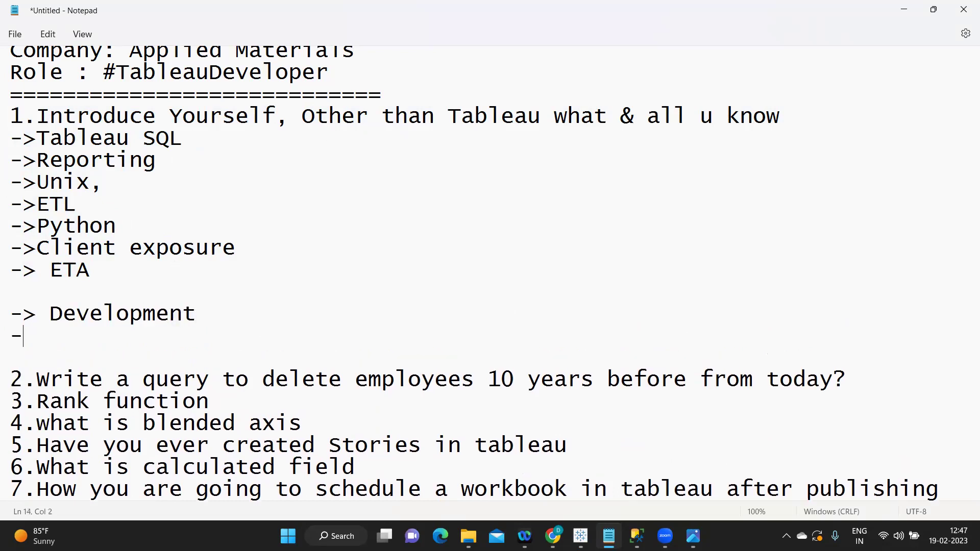
pyautogui.write('> Admin')
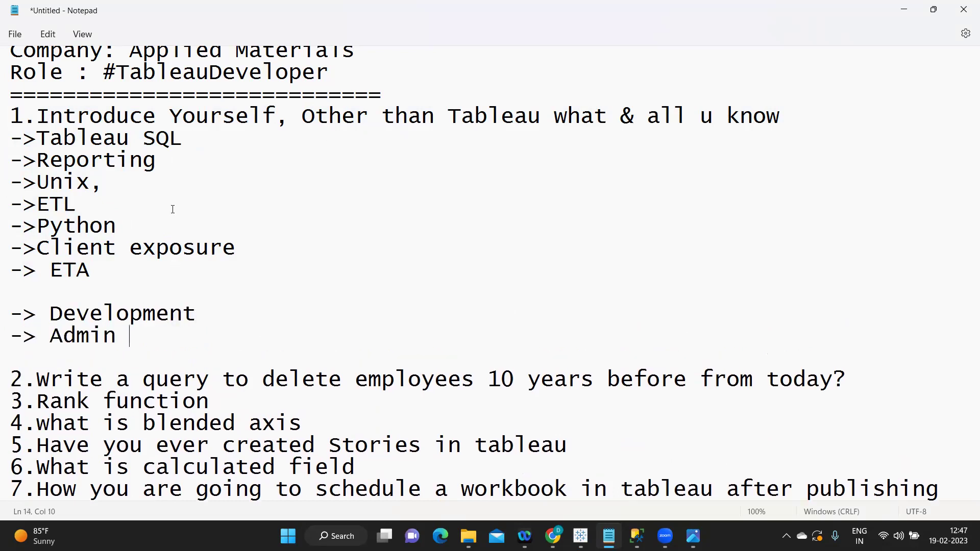
# Add the lines "-> Testing", "-> Client Interaction" and "-> Documentation" directly below the Admin line
pyautogui.press('Return')
pyautogui.write('-> ')
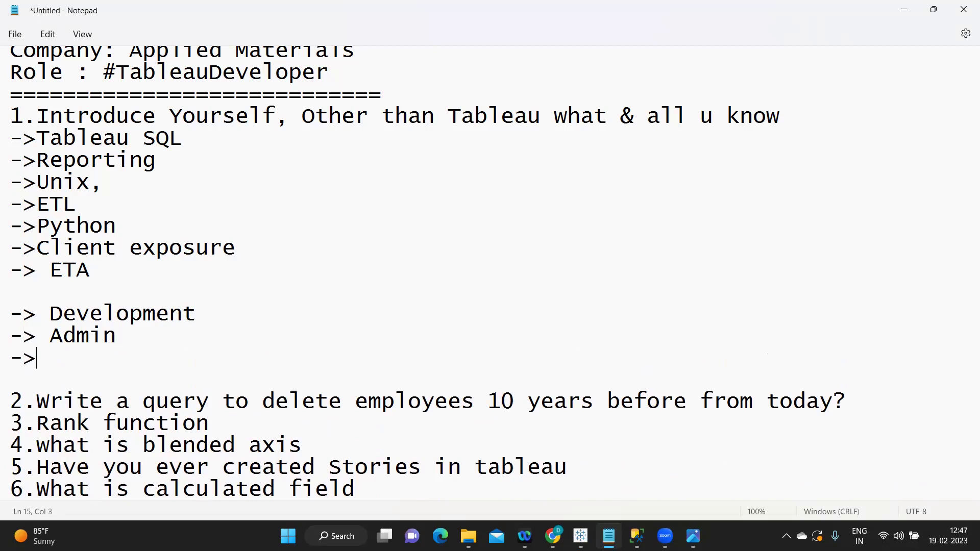
pyautogui.write('Testing')
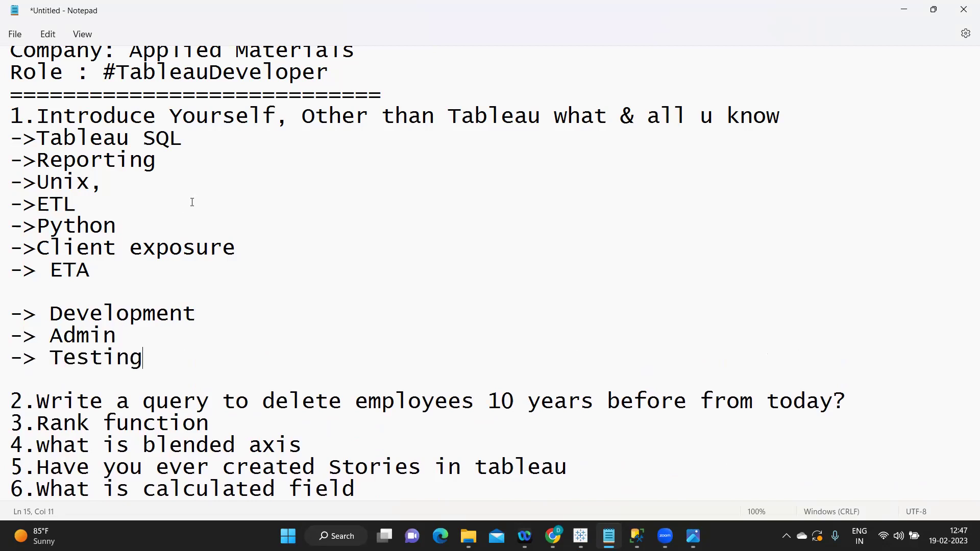
pyautogui.press('Return')
pyautogui.write('-> C')
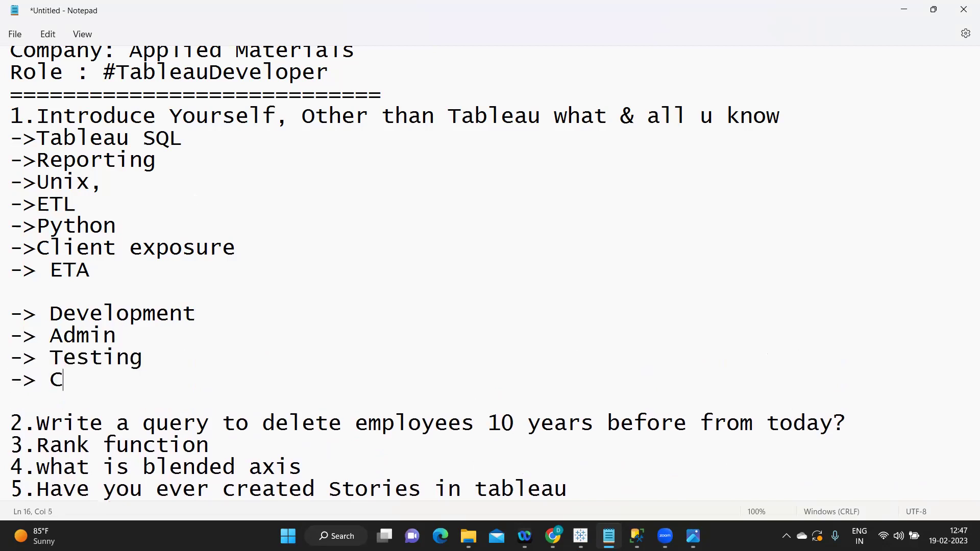
pyautogui.write('lient Interaction')
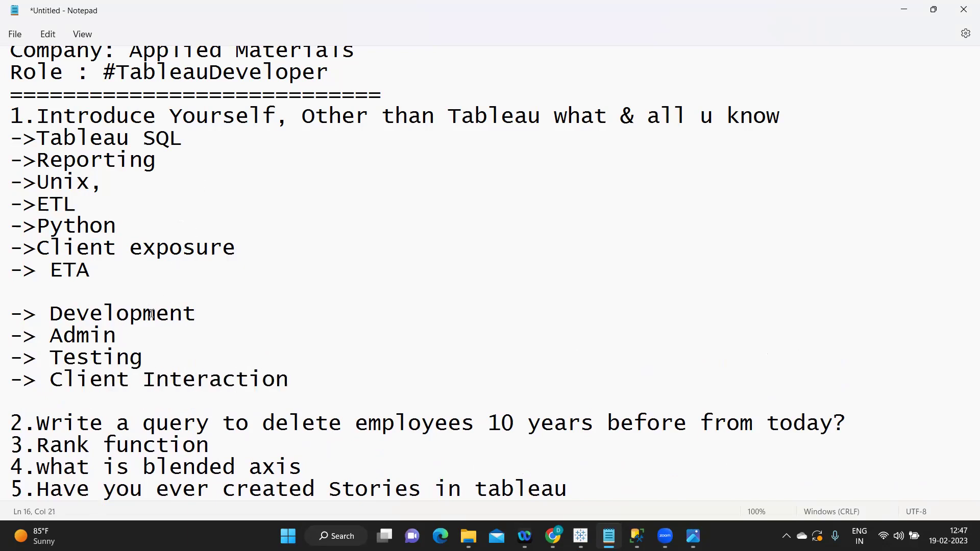
pyautogui.press('Return')
pyautogui.write('->')
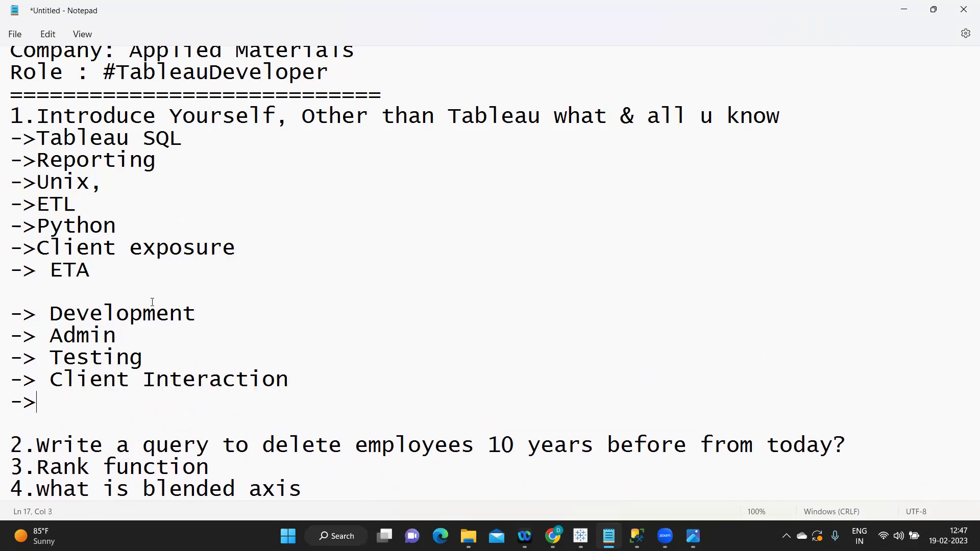
pyautogui.write(' Documen')
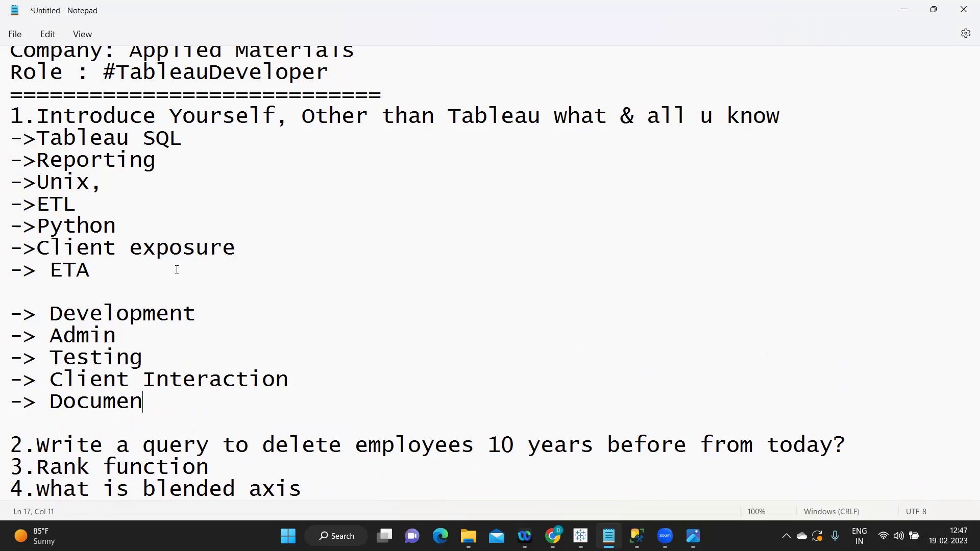
pyautogui.write('tation')
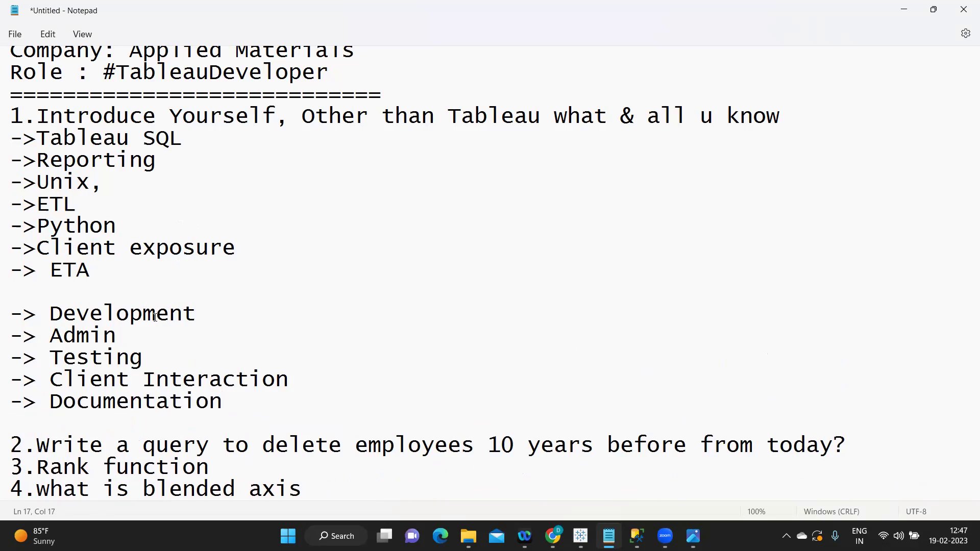
# Review the lines from Development to Documentation and the wording of question 2 by highlighting them in turn
pyautogui.scroll(-2, 102, 306)
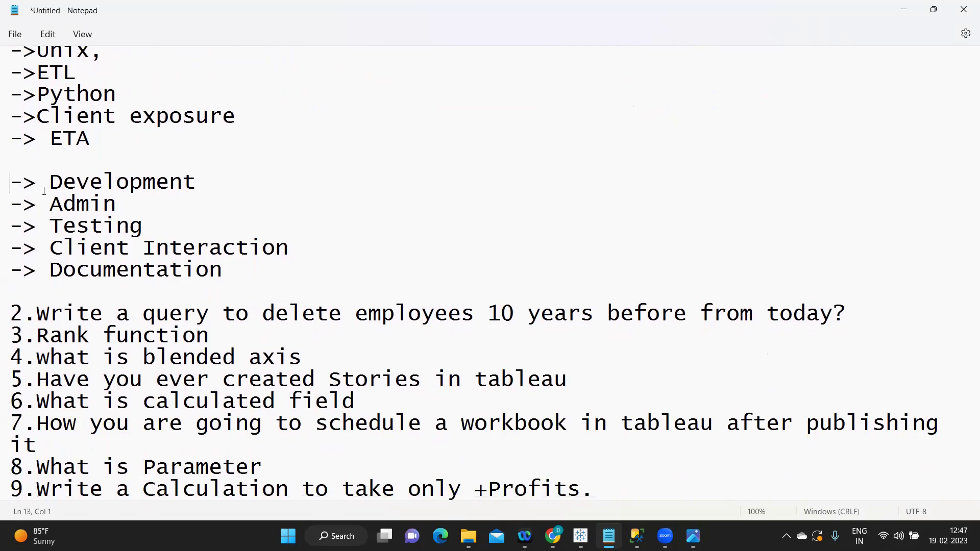
pyautogui.moveTo(10, 182); pyautogui.dragTo(254, 267)
pyautogui.moveTo(50, 314); pyautogui.dragTo(373, 333)
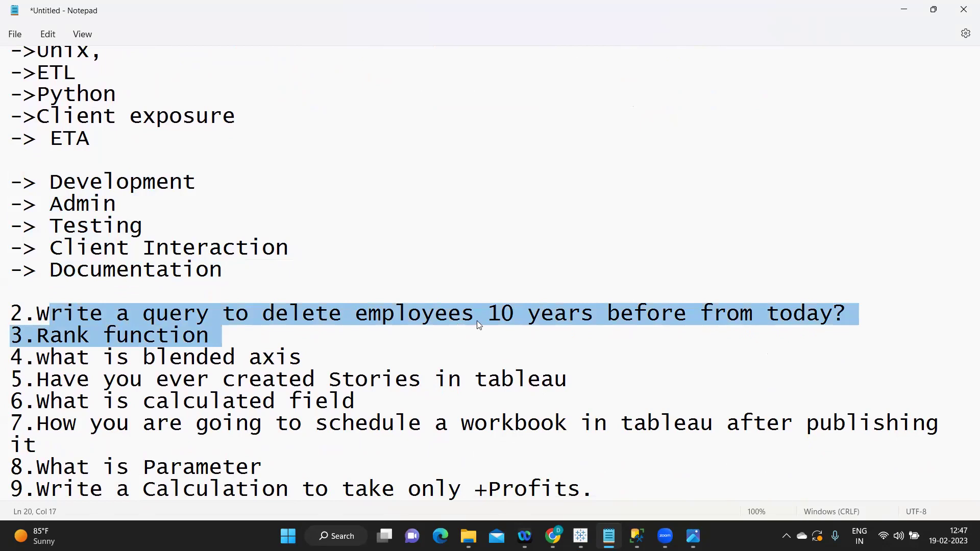
pyautogui.click(501, 316)
pyautogui.moveTo(610, 315); pyautogui.dragTo(635, 316)
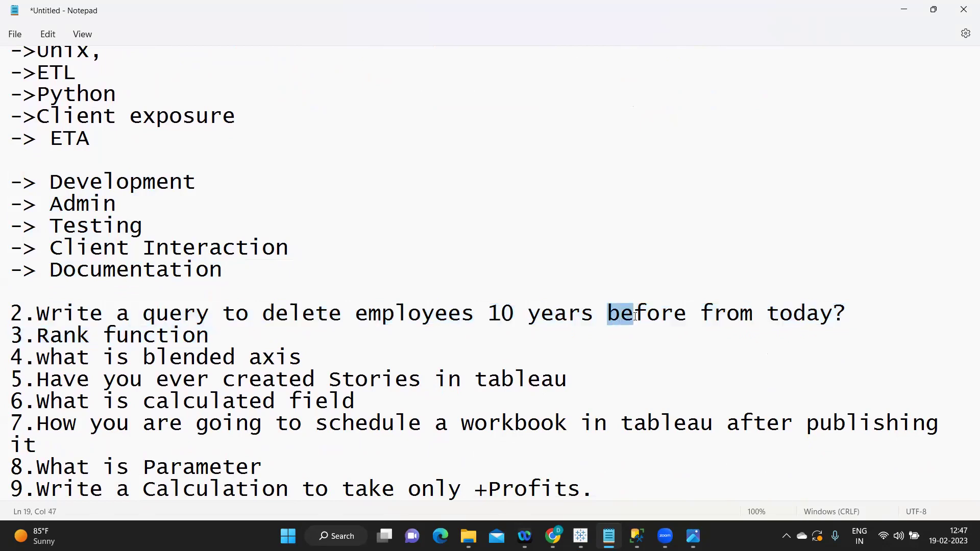
pyautogui.moveTo(720, 320); pyautogui.dragTo(799, 330)
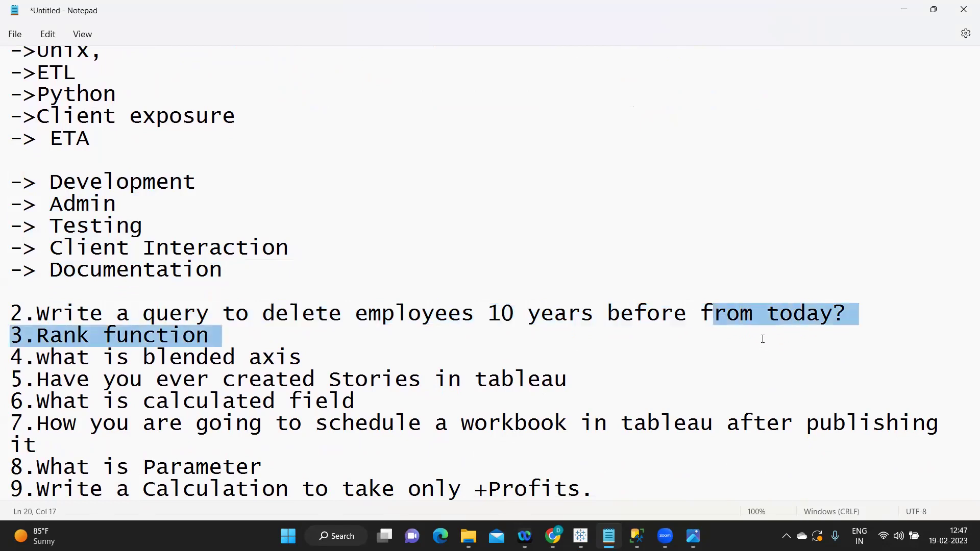
pyautogui.press('Right')
pyautogui.moveTo(870, 314); pyautogui.dragTo(767, 313)
pyautogui.press('Up')
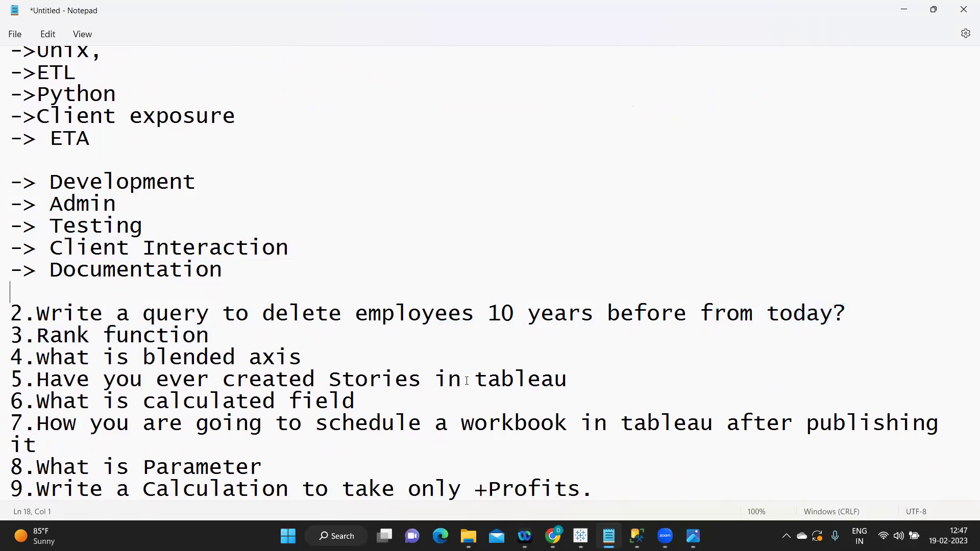
pyautogui.moveTo(447, 313); pyautogui.dragTo(596, 310)
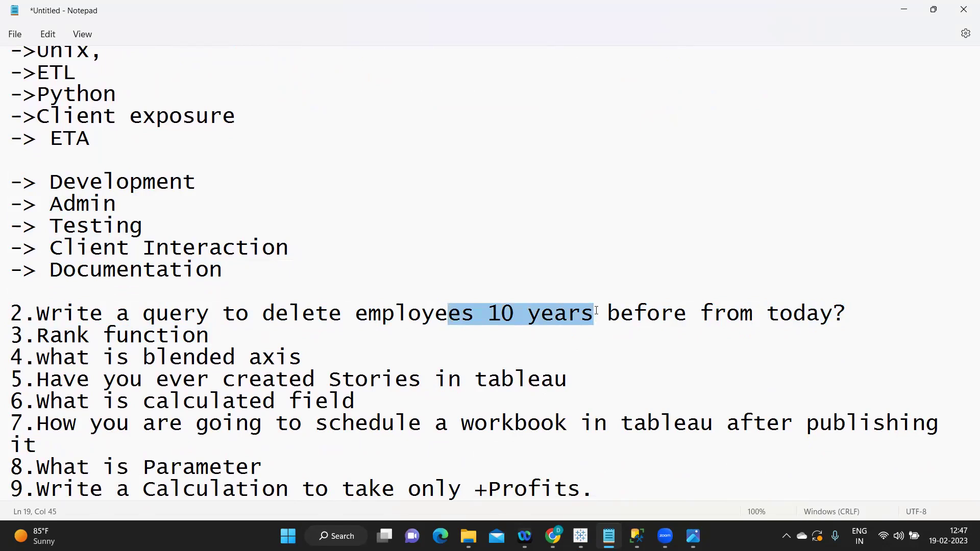
pyautogui.moveTo(769, 317); pyautogui.dragTo(831, 319)
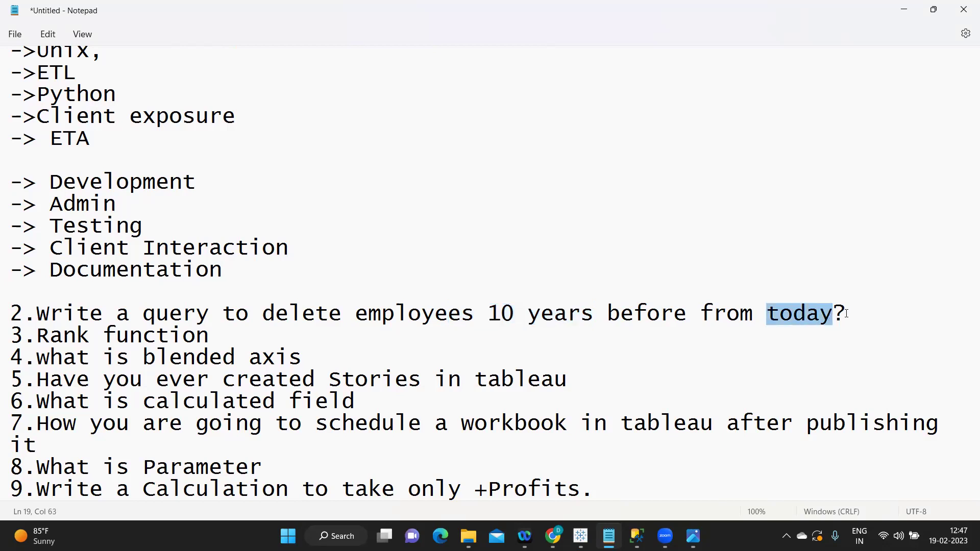
# Add the lines "-> Today in SQL" and "-> Today in Tableau" directly below question 2
pyautogui.click(846, 313)
pyautogui.press('Return')
pyautogui.write('-')
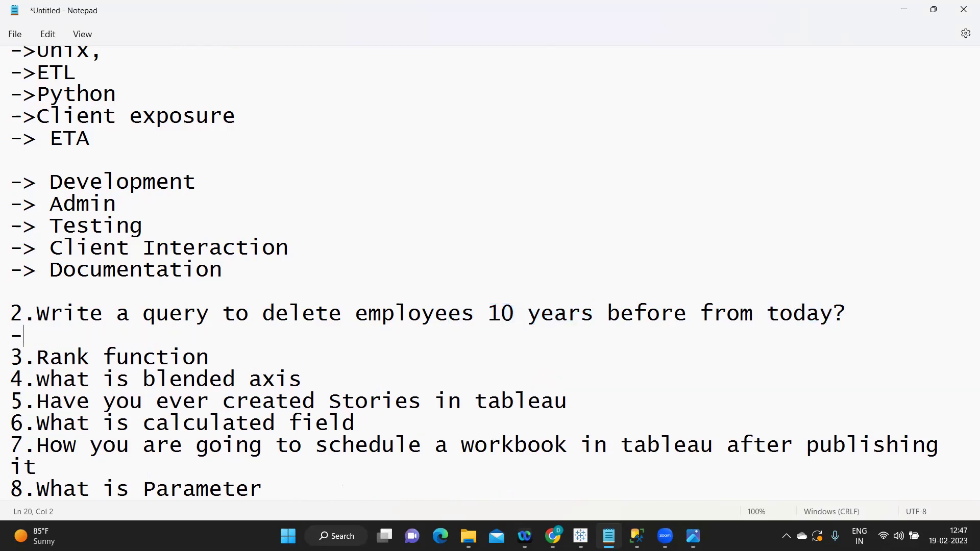
pyautogui.write('> Today in ')
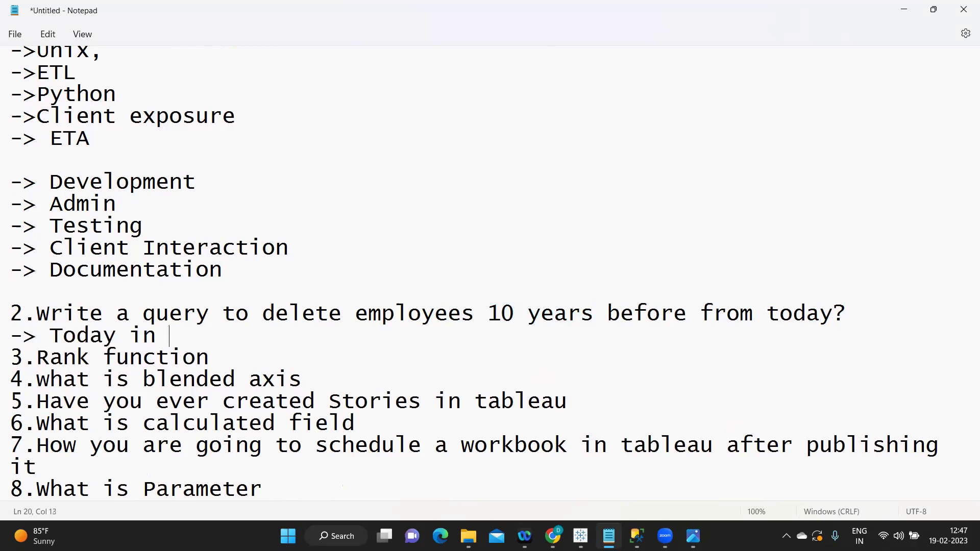
pyautogui.write('SQL')
pyautogui.press('Return')
pyautogui.write('-> T')
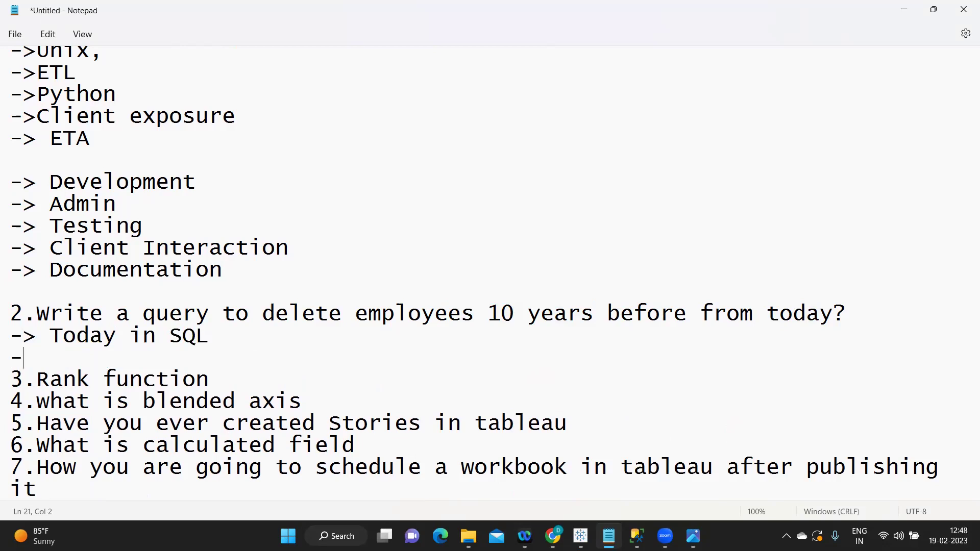
pyautogui.write('oday in')
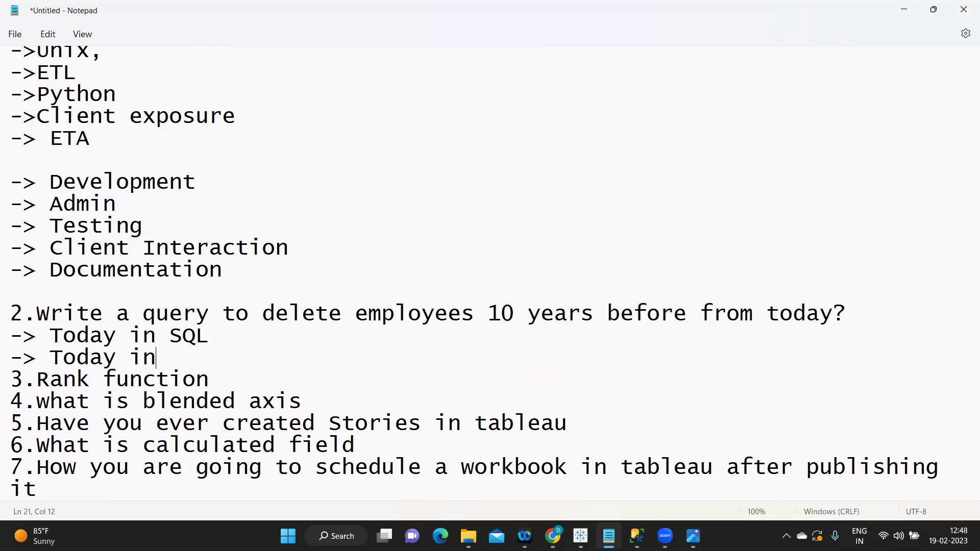
pyautogui.write(' Tableau')
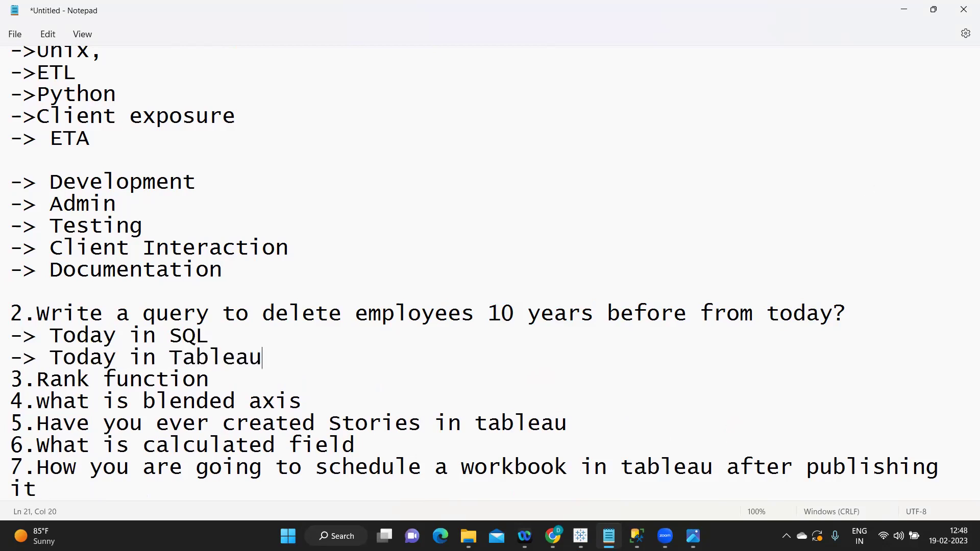
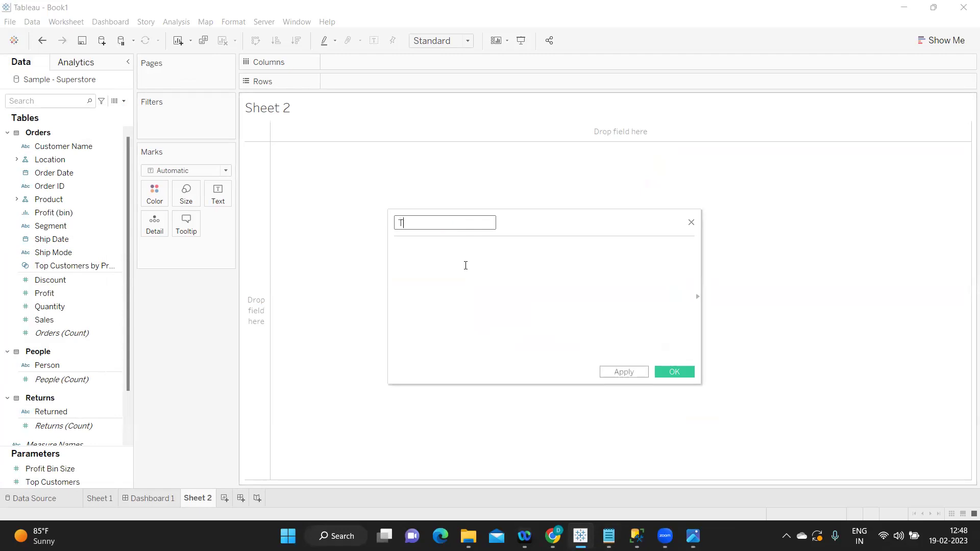
# Enter TODAY() as the formula of the calculated field Tableau and apply it
pyautogui.click(469, 266)
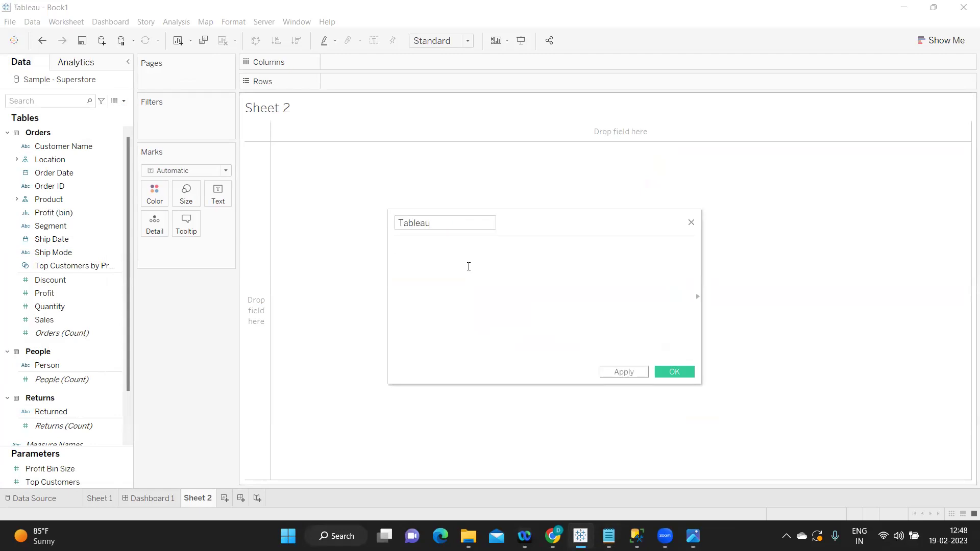
pyautogui.write('1')
pyautogui.press('BackSpace')
pyautogui.press('BackSpace')
pyautogui.write('tod')
pyautogui.press('Return')
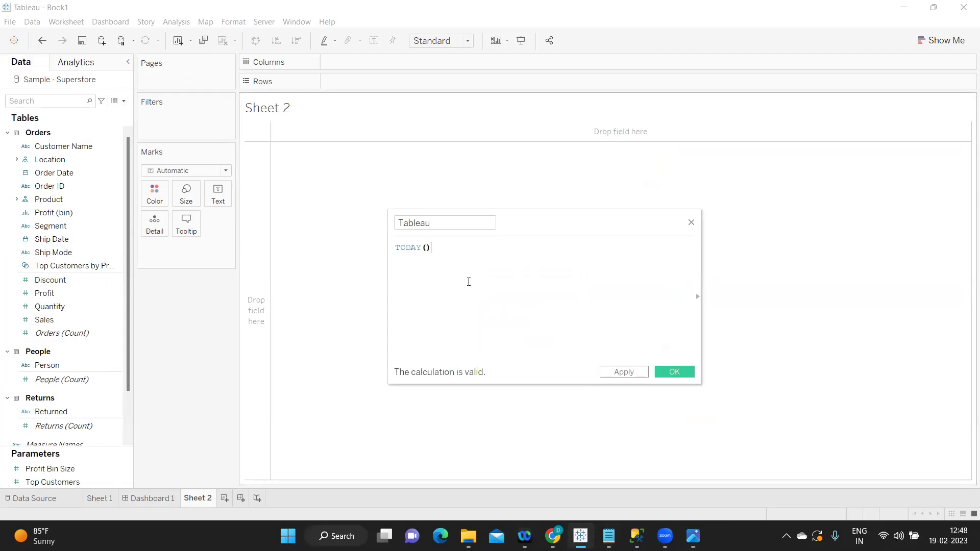
pyautogui.click(621, 372)
# Show the Tableau calculated field as text on Sheet 2 and set it to Exact Date
pyautogui.scroll(-2, 2, 416)
pyautogui.moveTo(38, 405); pyautogui.dragTo(225, 198)
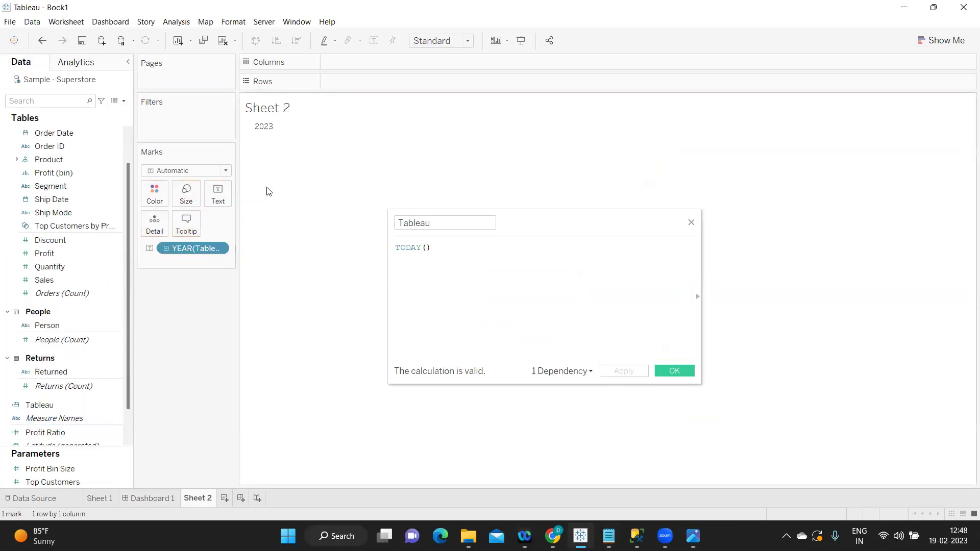
pyautogui.click(220, 248)
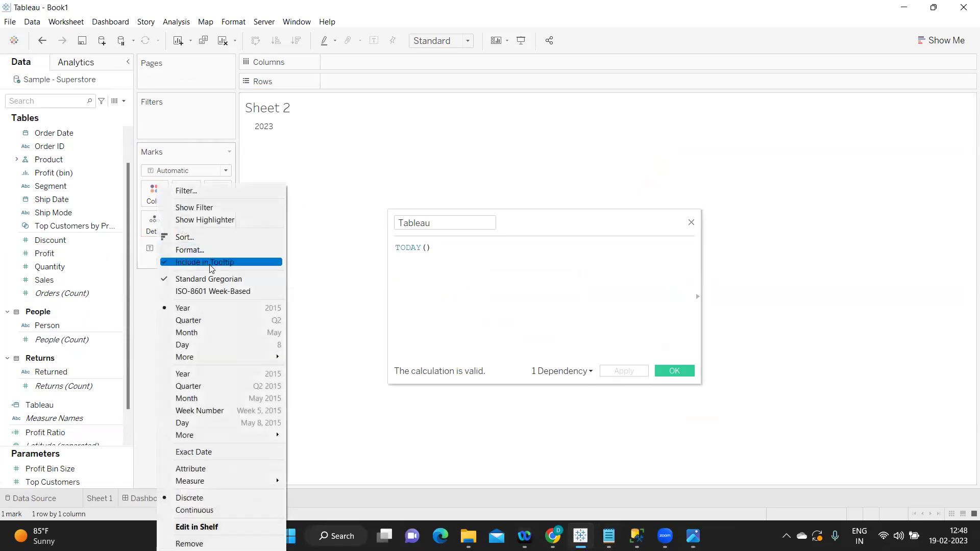
pyautogui.click(198, 453)
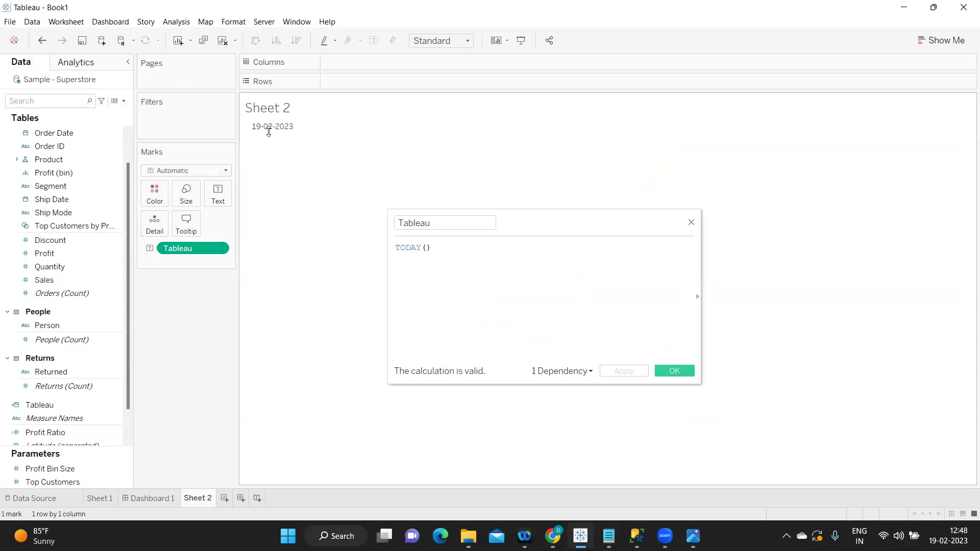
# Append the note "--> Will give todays Date" after TODAY() in the calculation
pyautogui.click(452, 244)
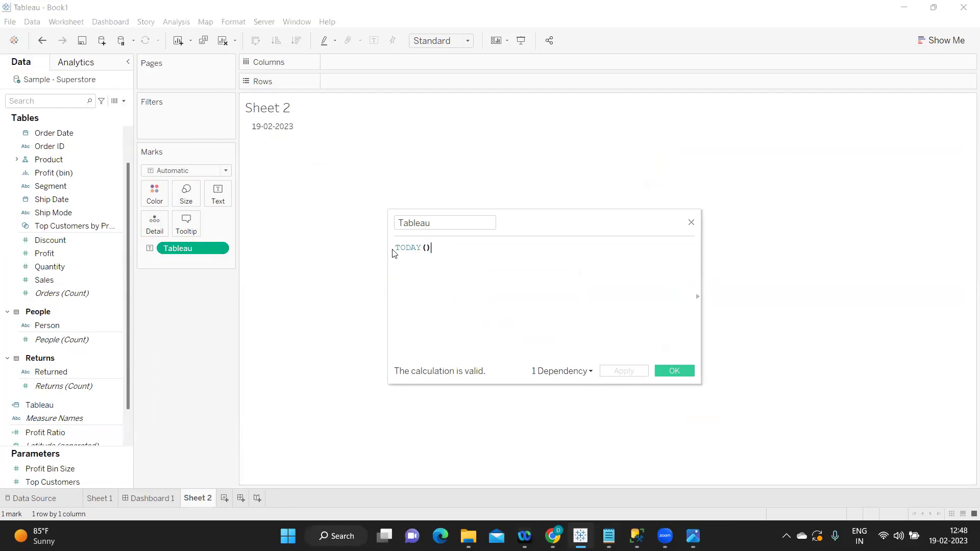
pyautogui.write('--> will g')
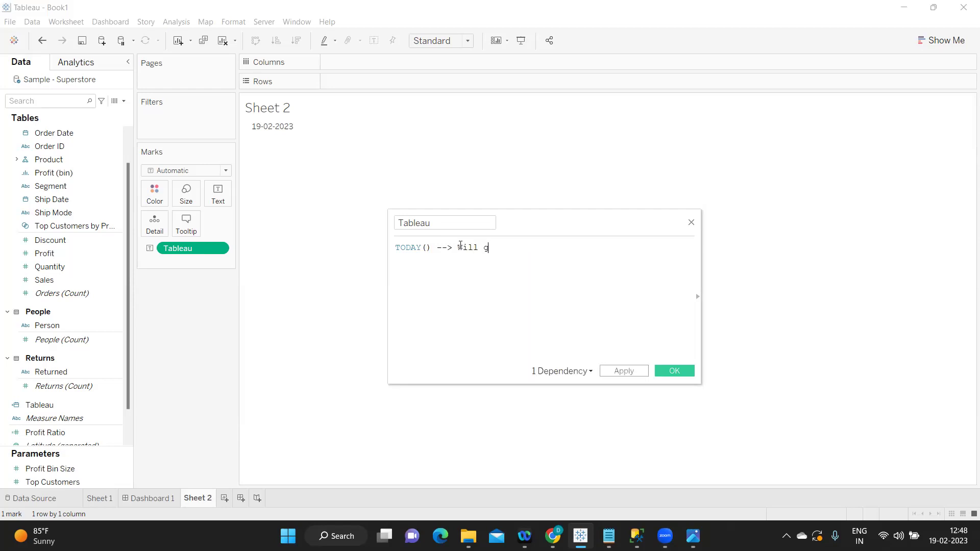
pyautogui.write('ive todays Tablea')
pyautogui.press('BackSpace')
pyautogui.press('BackSpace')
pyautogui.press('BackSpace')
pyautogui.press('BackSpace')
pyautogui.press('BackSpace')
pyautogui.press('BackSpace')
pyautogui.write('Datae')
pyautogui.press('BackSpace')
pyautogui.press('BackSpace')
pyautogui.write('e')
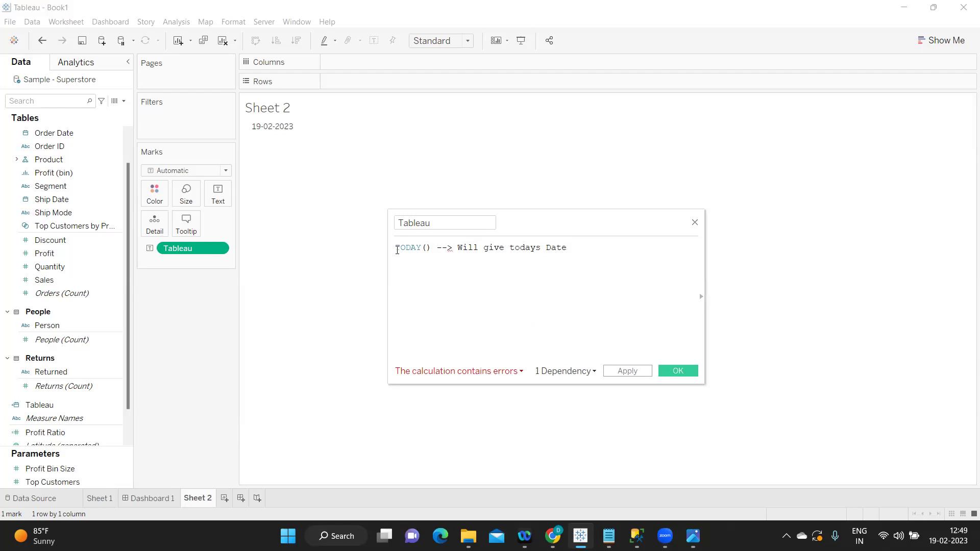
# Comment out the TODAY() line with //, enter now() on the line below, and apply the calculation
pyautogui.click(397, 248)
pyautogui.write('//')
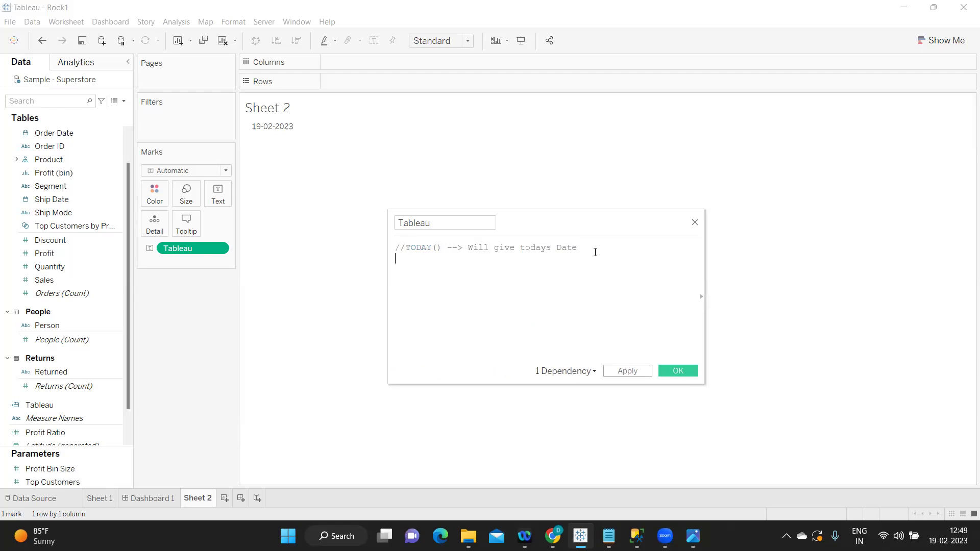
pyautogui.write('now()')
pyautogui.click(628, 371)
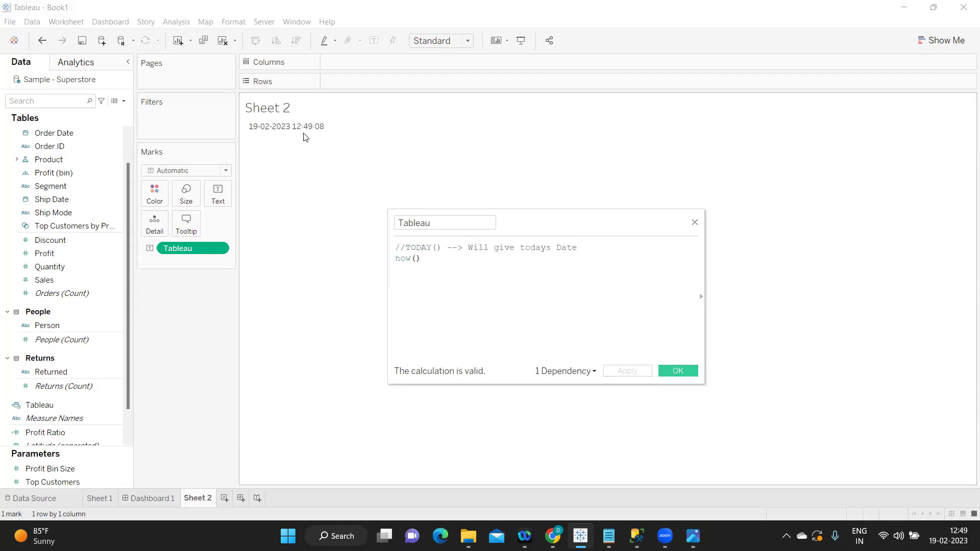
# Comment out the now() line of the Tableau calculation with // and start a new empty line below it
pyautogui.click(396, 260)
pyautogui.write('//')
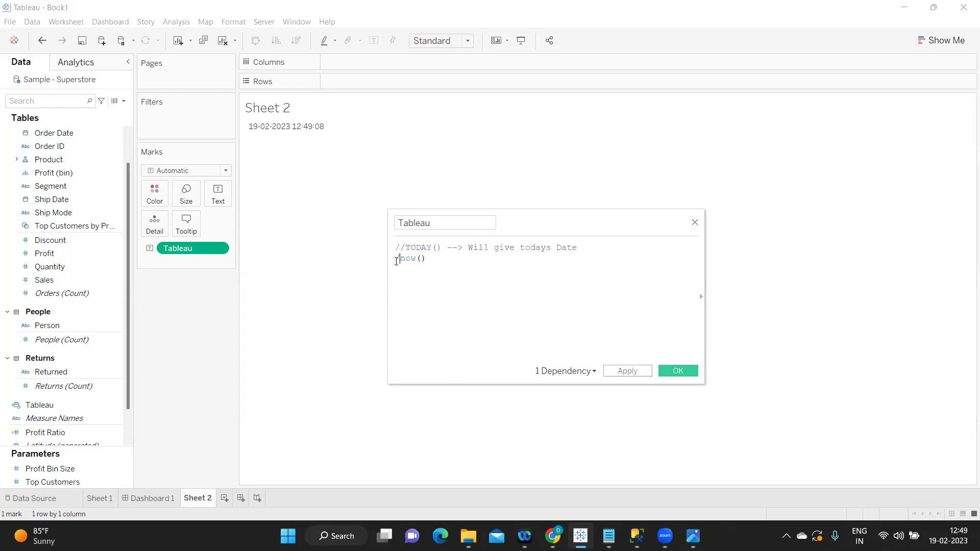
pyautogui.moveTo(433, 248); pyautogui.dragTo(403, 261)
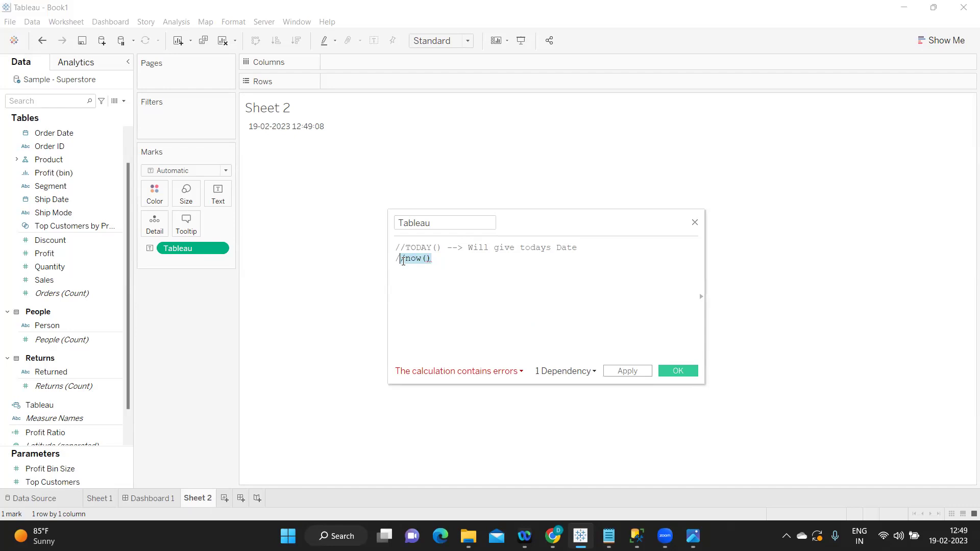
pyautogui.click(407, 250)
pyautogui.moveTo(454, 266); pyautogui.dragTo(375, 248)
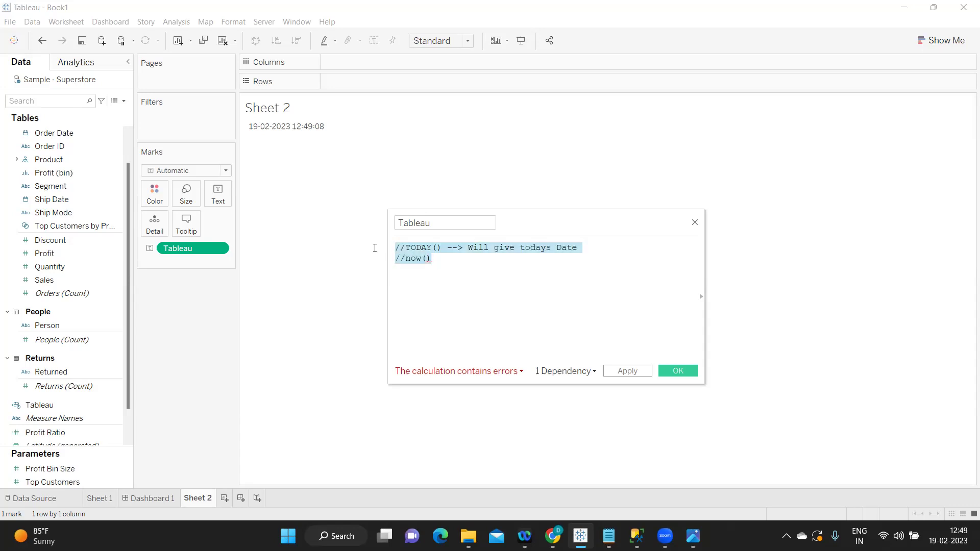
pyautogui.click(444, 263)
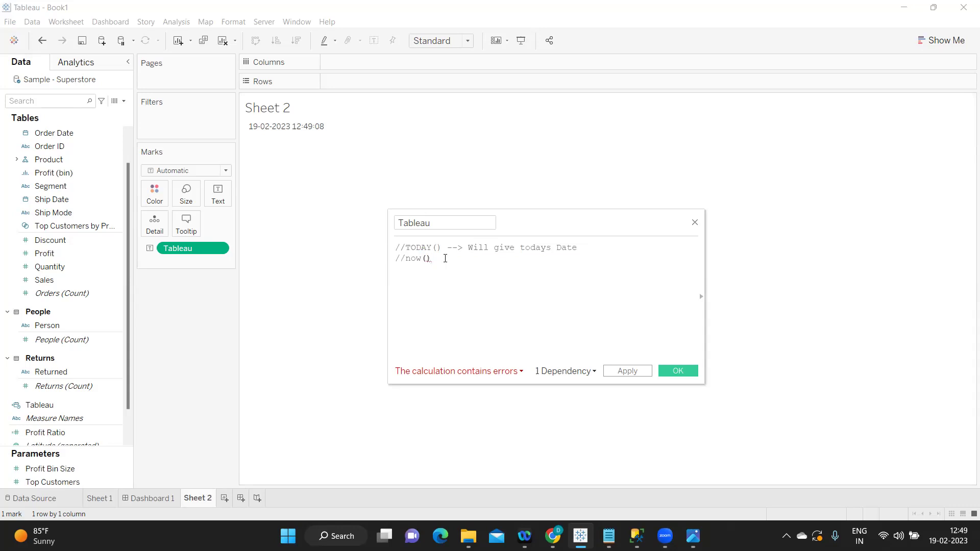
pyautogui.press('Return')
# Reread question 2 about deleting employees 10 years before today in Notepad and return to Tableau
pyautogui.click(608, 536)
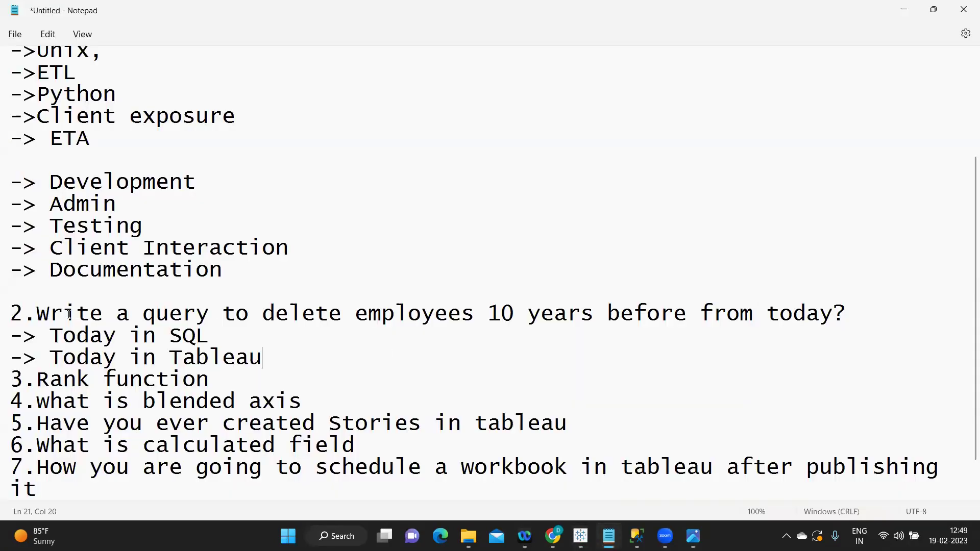
pyautogui.moveTo(488, 313); pyautogui.dragTo(674, 310)
pyautogui.hotkey('alt', 'Tab')
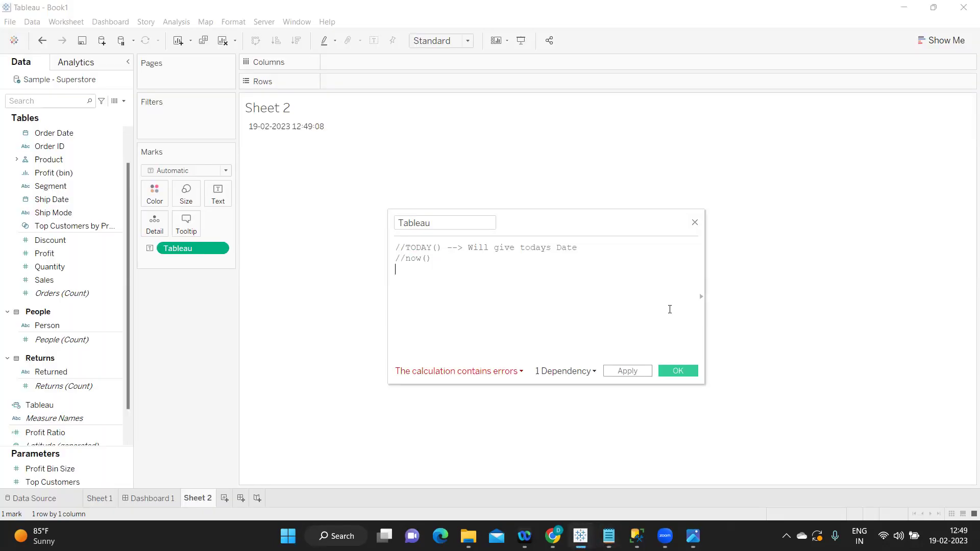
# Enter DATEDIFF('year',[Order Date],TODAY()) on the third line of the calculation
pyautogui.write('DATE')
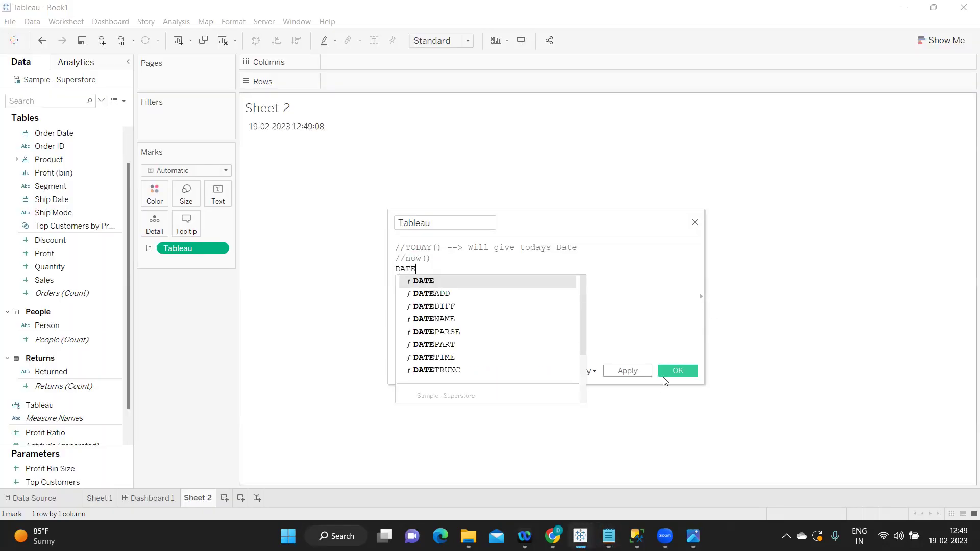
pyautogui.press('Down')
pyautogui.press('Down')
pyautogui.press('Return')
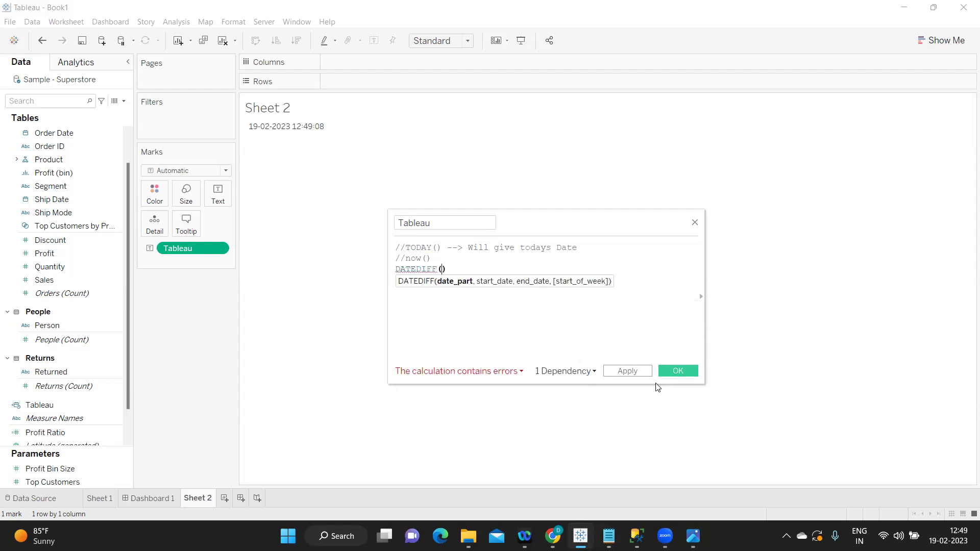
pyautogui.write("'")
pyautogui.write('year')
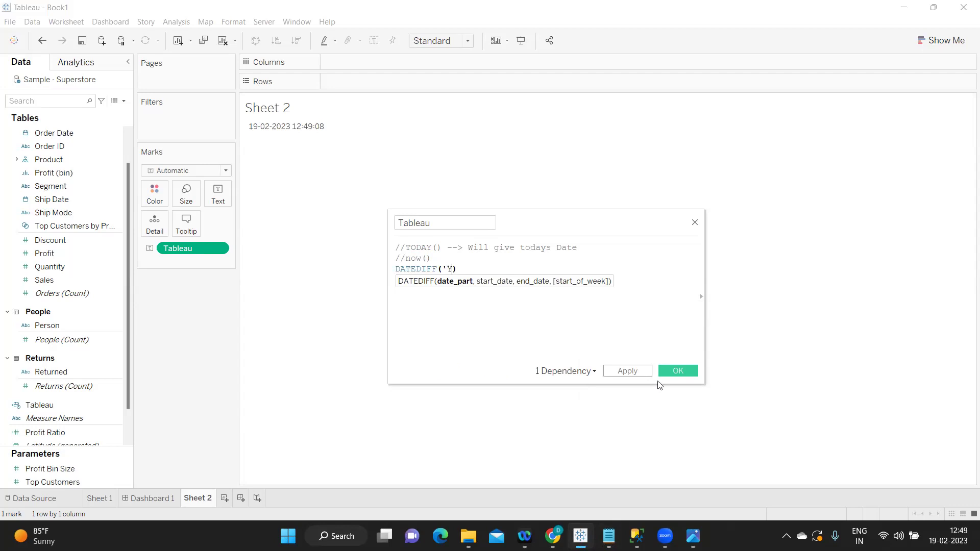
pyautogui.press('BackSpace')
pyautogui.press('BackSpace')
pyautogui.press('BackSpace')
pyautogui.press('BackSpace')
pyautogui.write("year',")
pyautogui.write('[Order Date],')
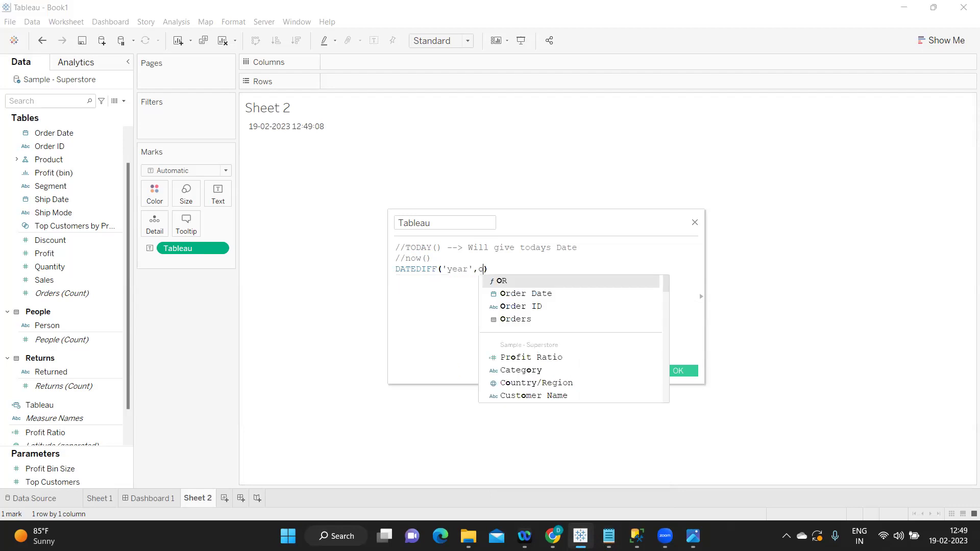
pyautogui.write('TODAY()')
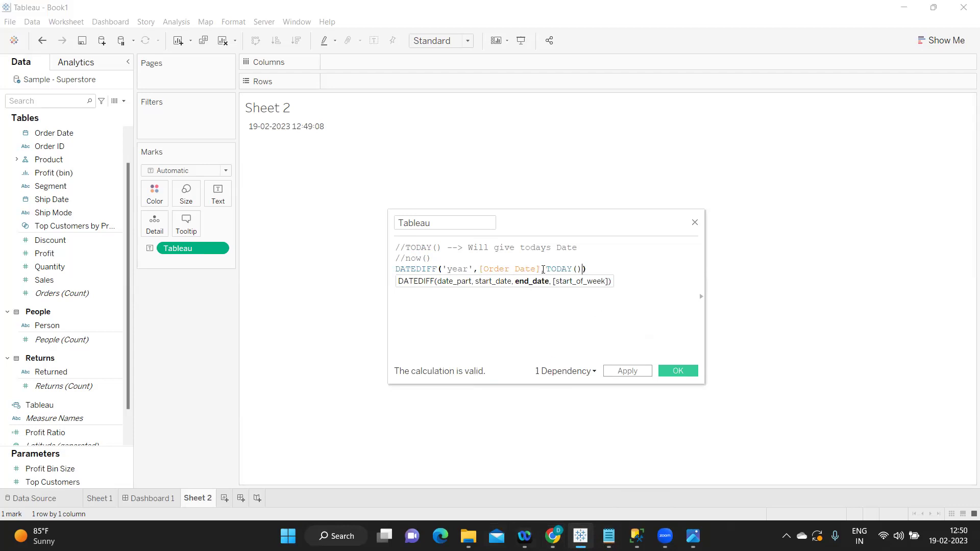
# Break Sheet 2 down by year of Order Date on Rows and apply the DATEDIFF calculation
pyautogui.moveTo(546, 268); pyautogui.dragTo(583, 268)
pyautogui.moveTo(45, 130); pyautogui.dragTo(367, 83)
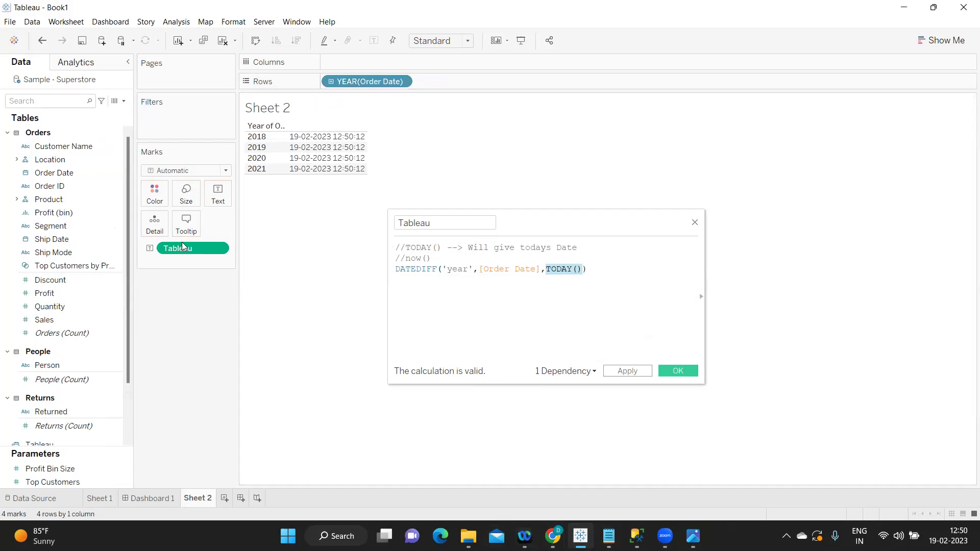
pyautogui.click(615, 376)
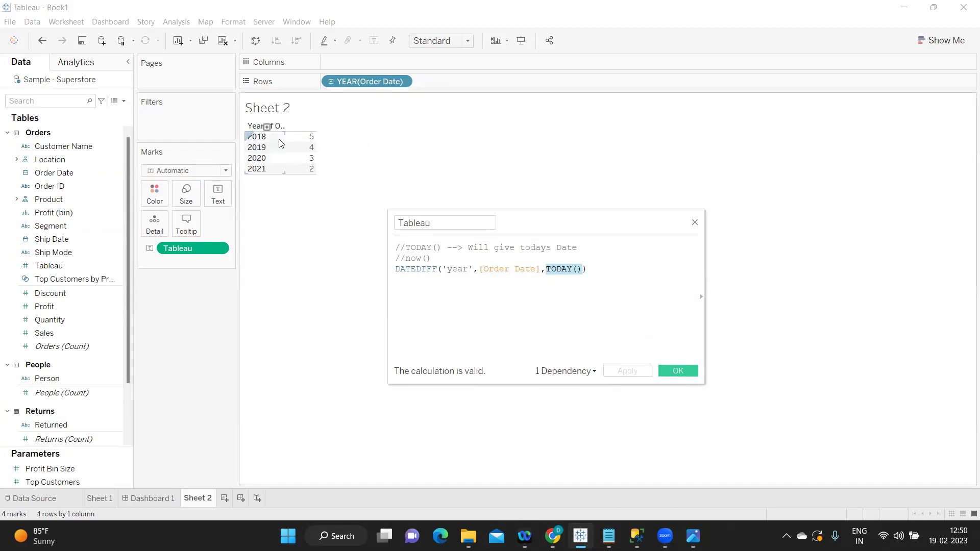
# Add an ad hoc TODAY() field to Rows after YEAR(Order Date)
pyautogui.doubleClick(436, 81)
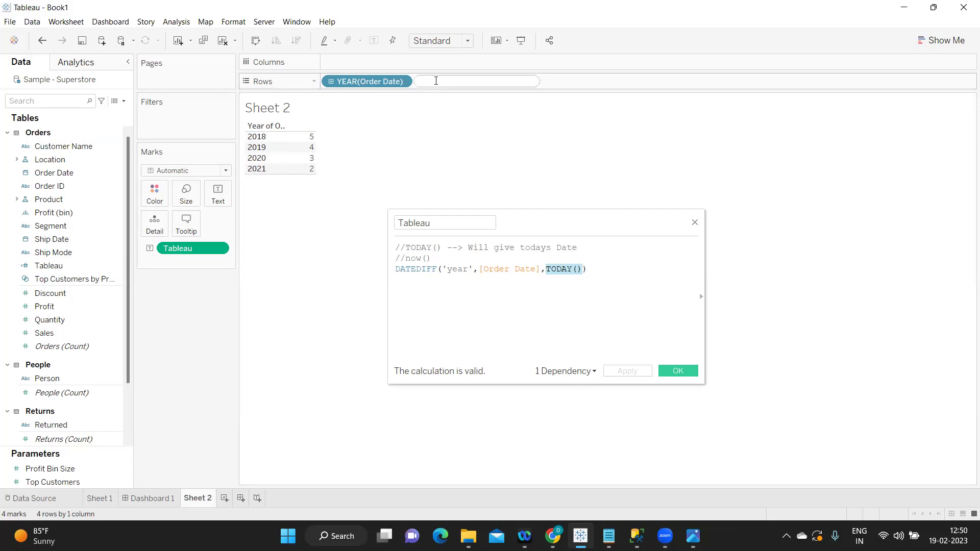
pyautogui.write('TODAY()')
pyautogui.press('Return')
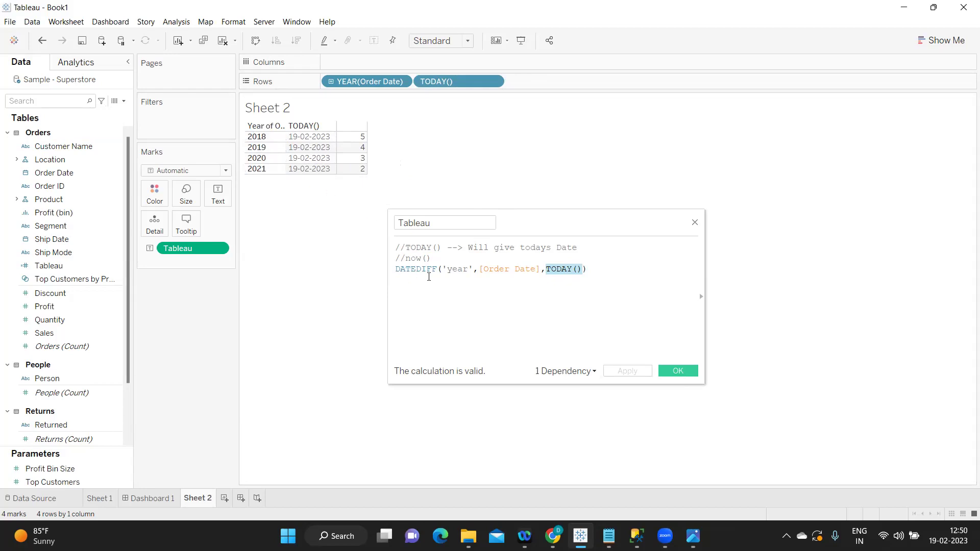
# Append the condition >=10 to the DATEDIFF expression in the calculation
pyautogui.doubleClick(460, 269)
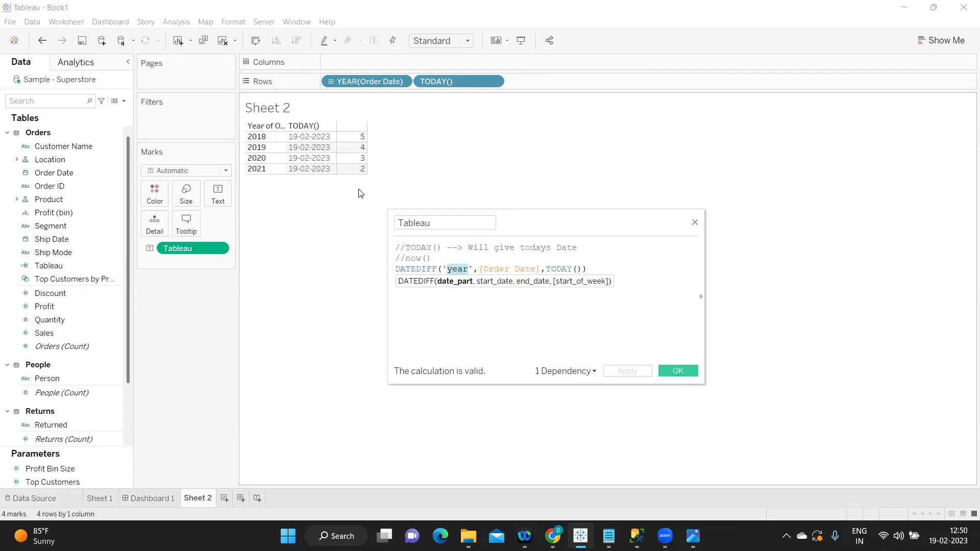
pyautogui.click(632, 271)
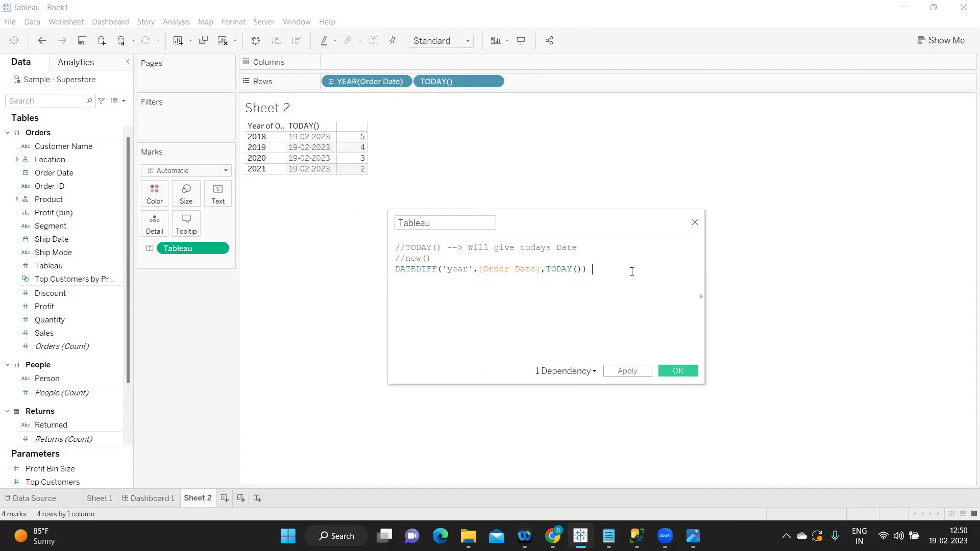
pyautogui.write('=5')
pyautogui.moveTo(624, 270); pyautogui.dragTo(364, 273)
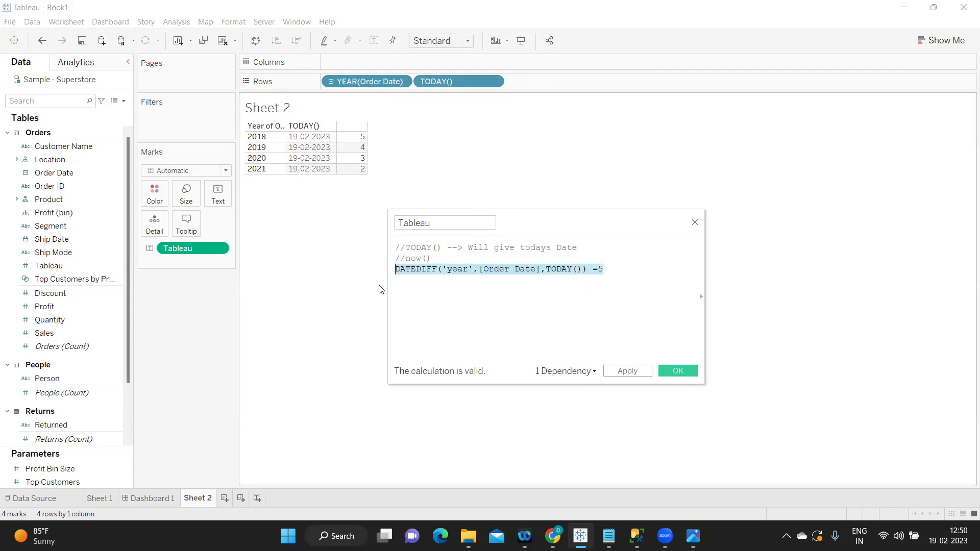
pyautogui.click(611, 282)
pyautogui.moveTo(598, 268); pyautogui.dragTo(588, 269)
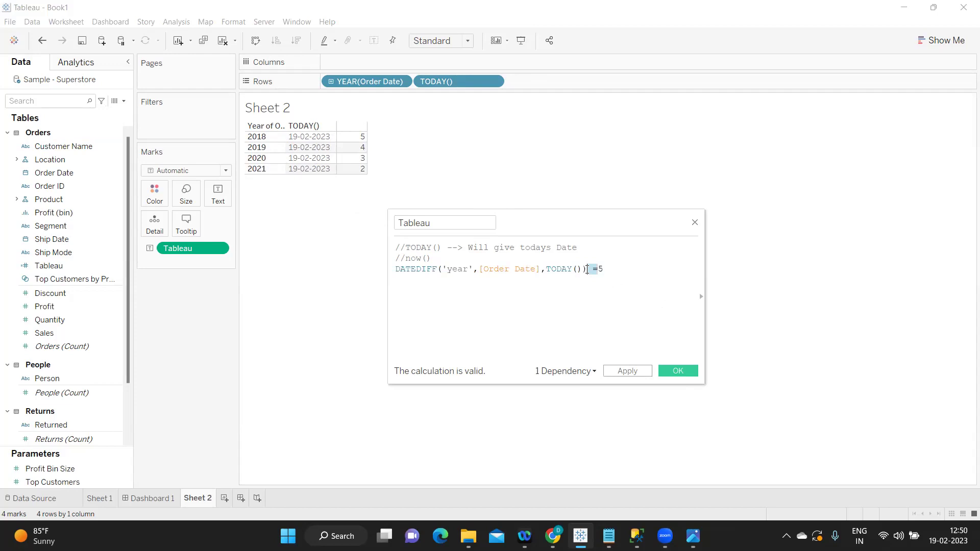
pyautogui.write('>=')
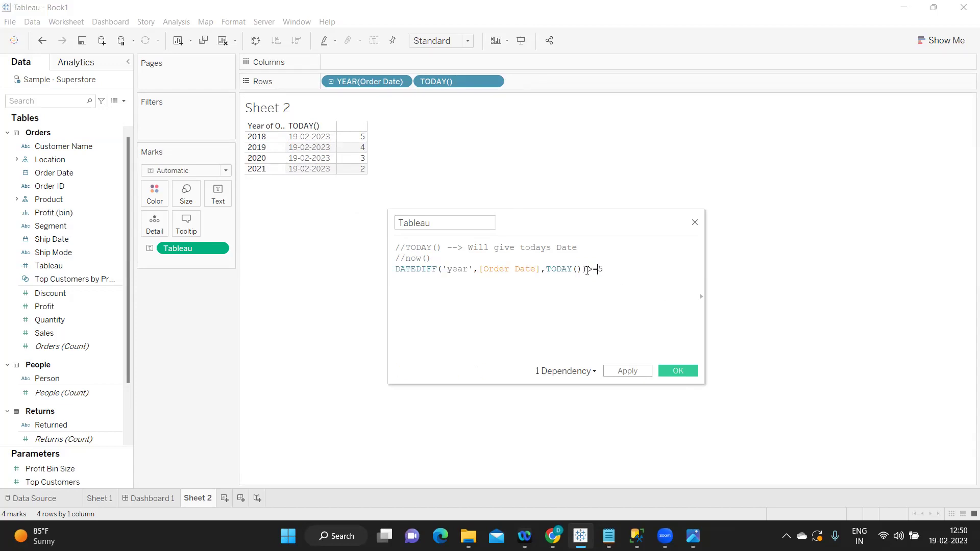
pyautogui.write('10')
pyautogui.press('Delete')
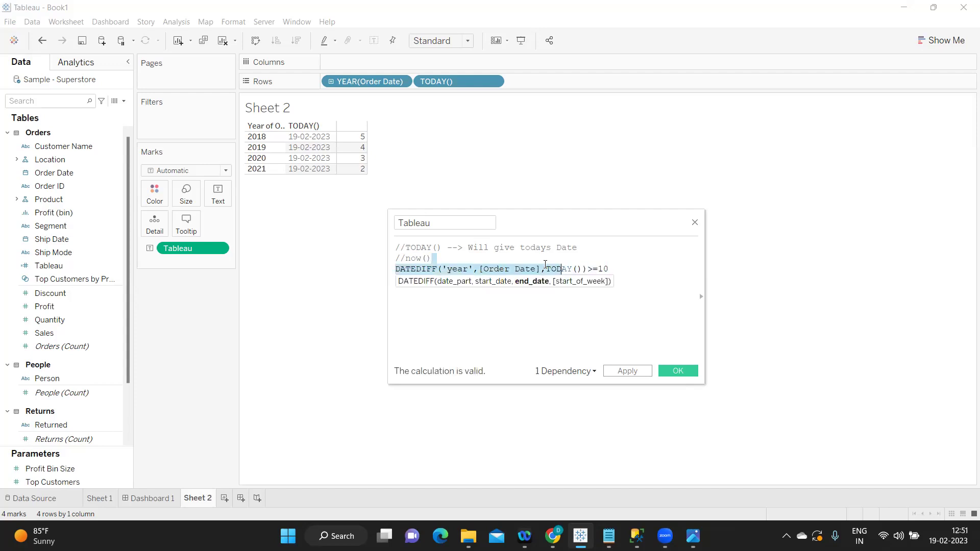
pyautogui.moveTo(636, 263); pyautogui.dragTo(627, 267)
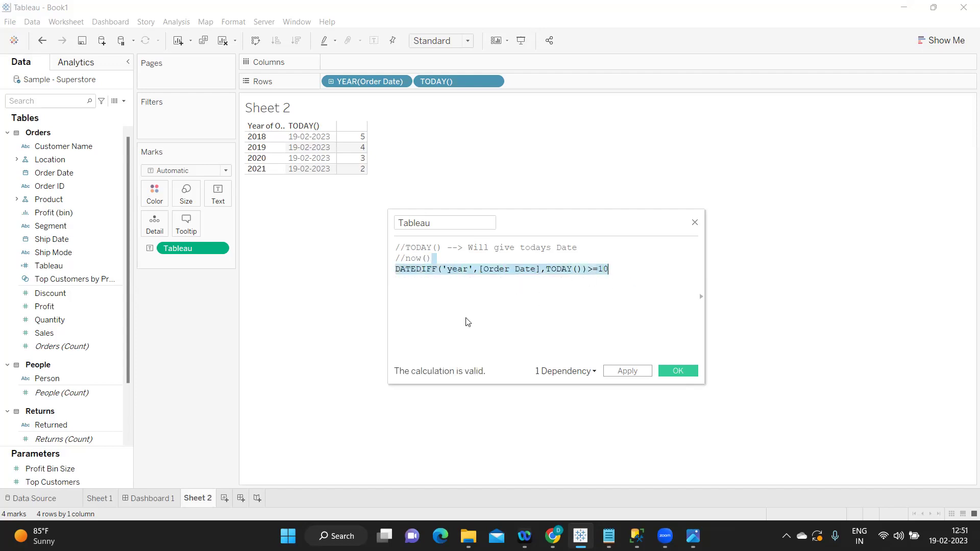
# Switch to SQL Server Management Studio and add the line "//sysdate current_date," below the DATEDIFF query
pyautogui.moveTo(635, 534)
pyautogui.click(633, 499)
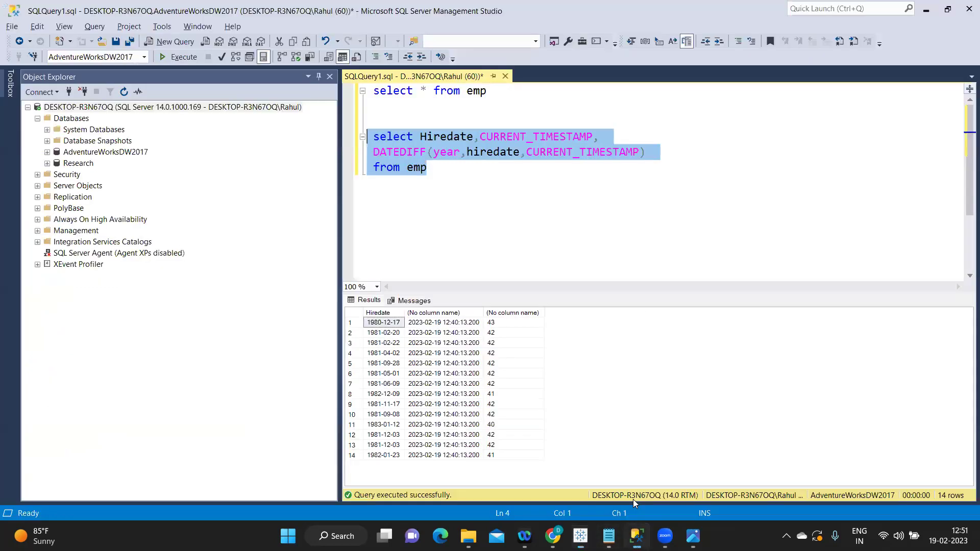
pyautogui.click(467, 175)
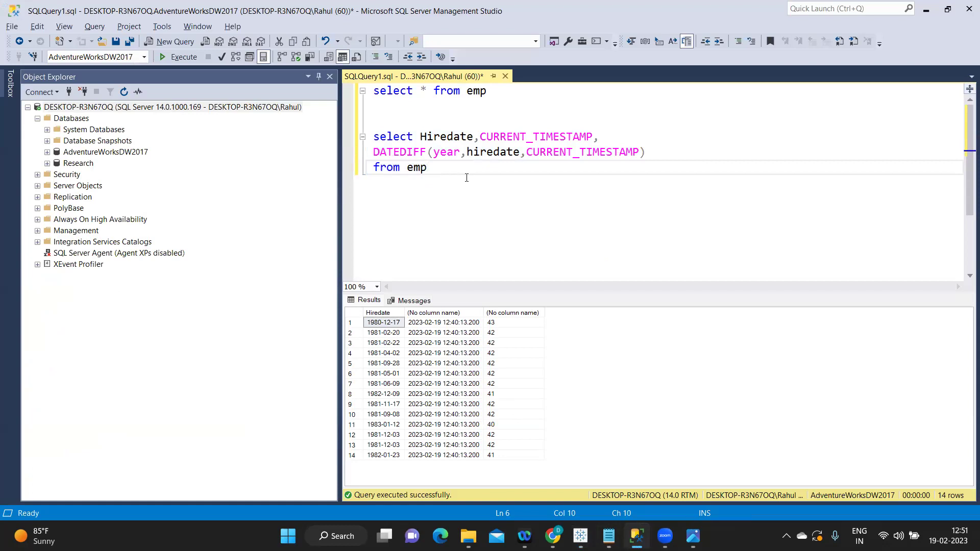
pyautogui.press('Return')
pyautogui.write('//')
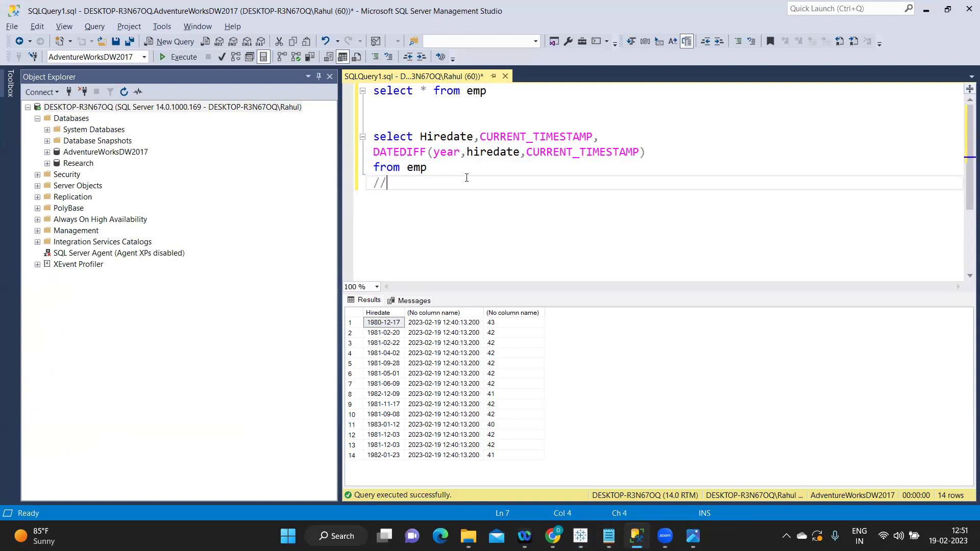
pyautogui.write('sysdate current_d')
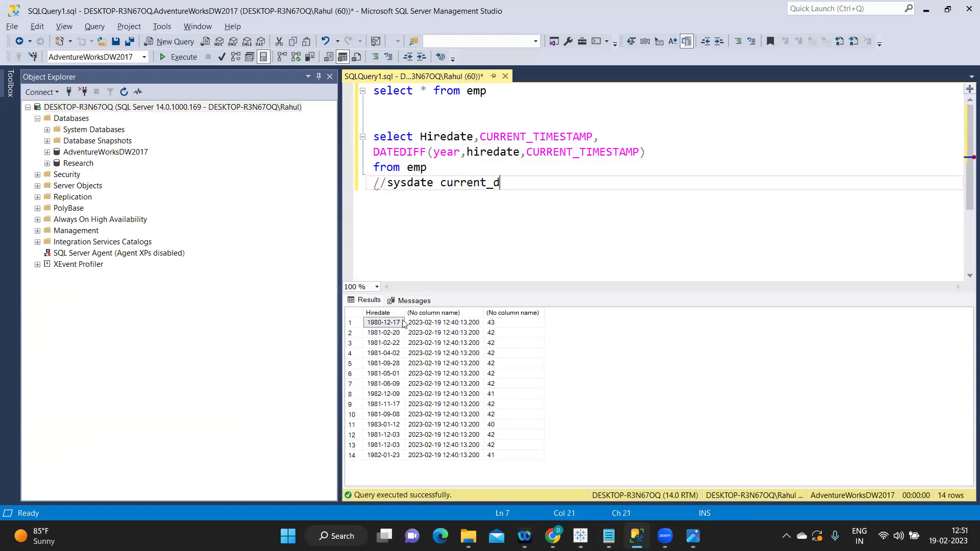
pyautogui.write('ate,')
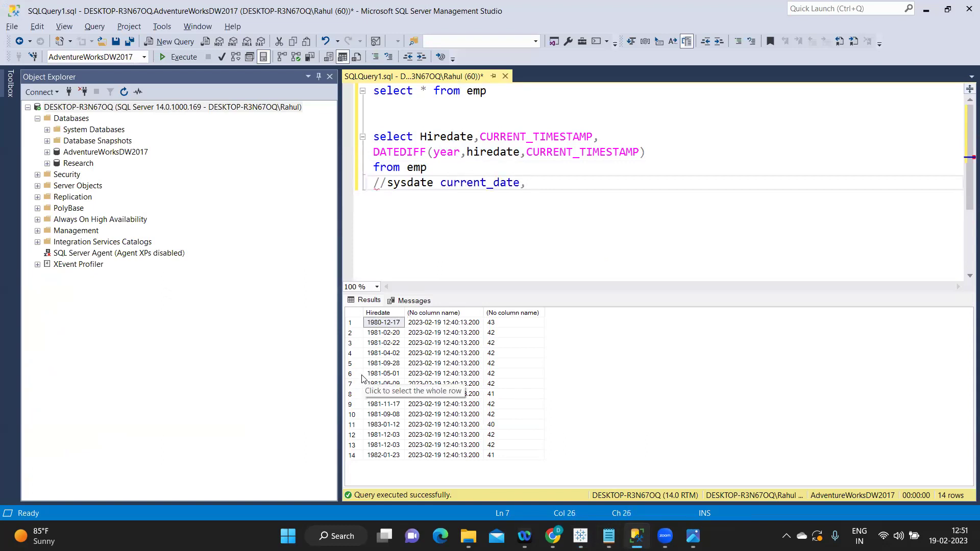
# Run only the "select * from emp" statement to list the employee table
pyautogui.doubleClick(549, 136)
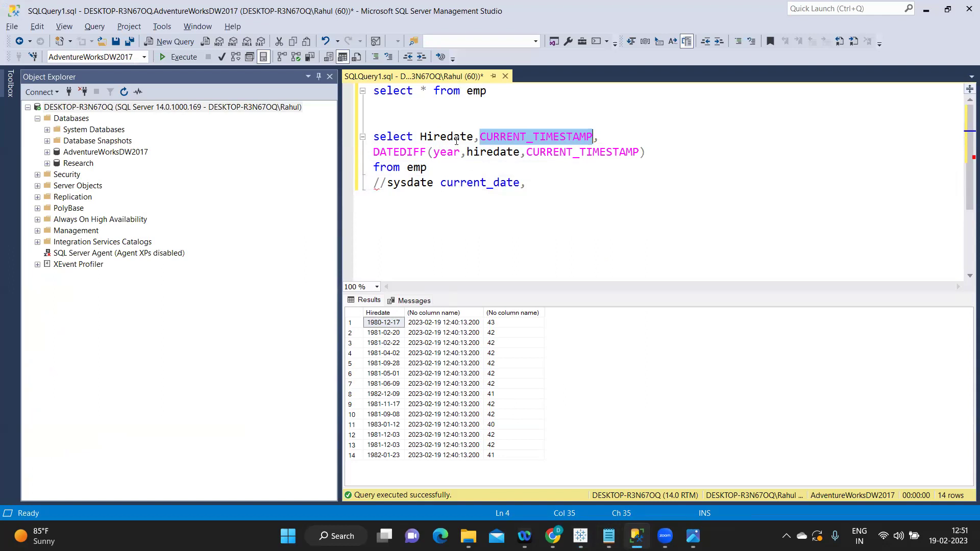
pyautogui.doubleClick(418, 170)
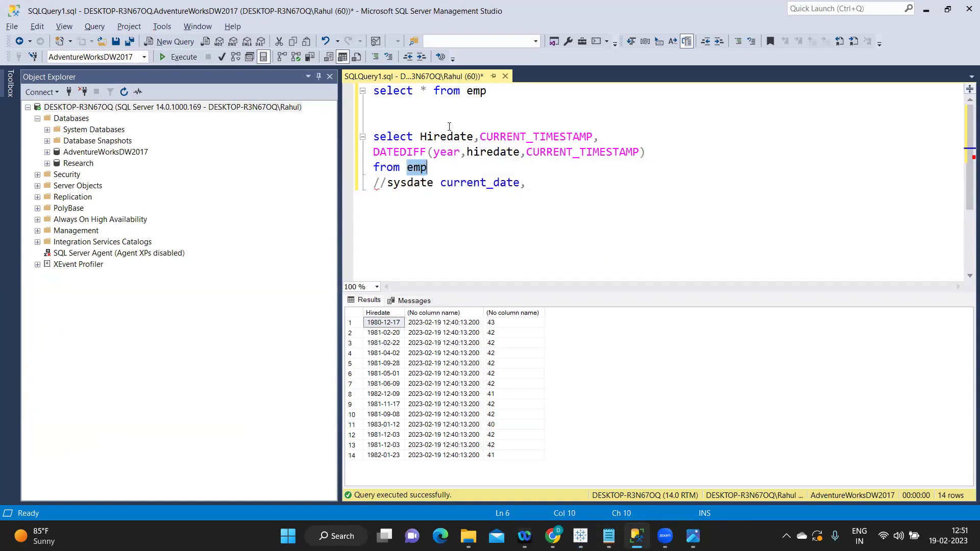
pyautogui.moveTo(501, 101); pyautogui.dragTo(374, 92)
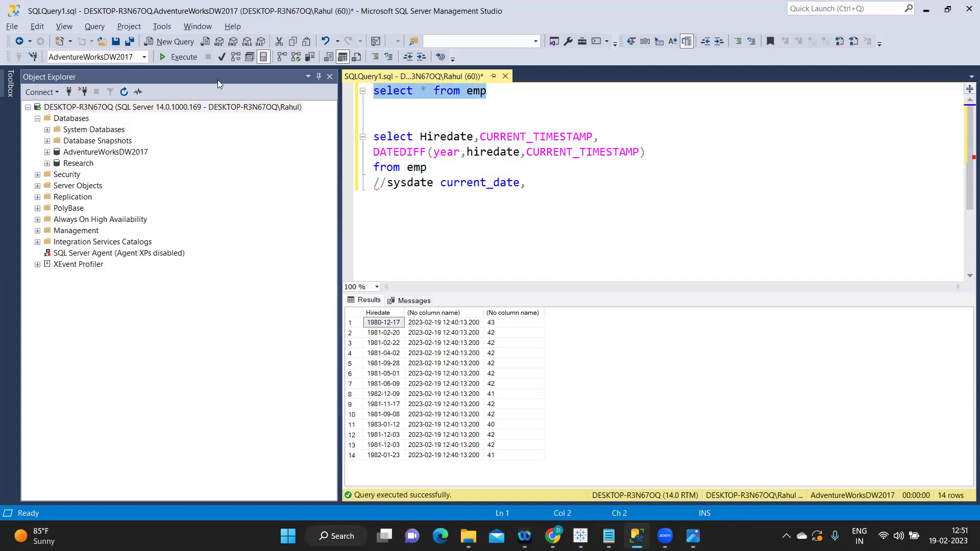
pyautogui.click(189, 60)
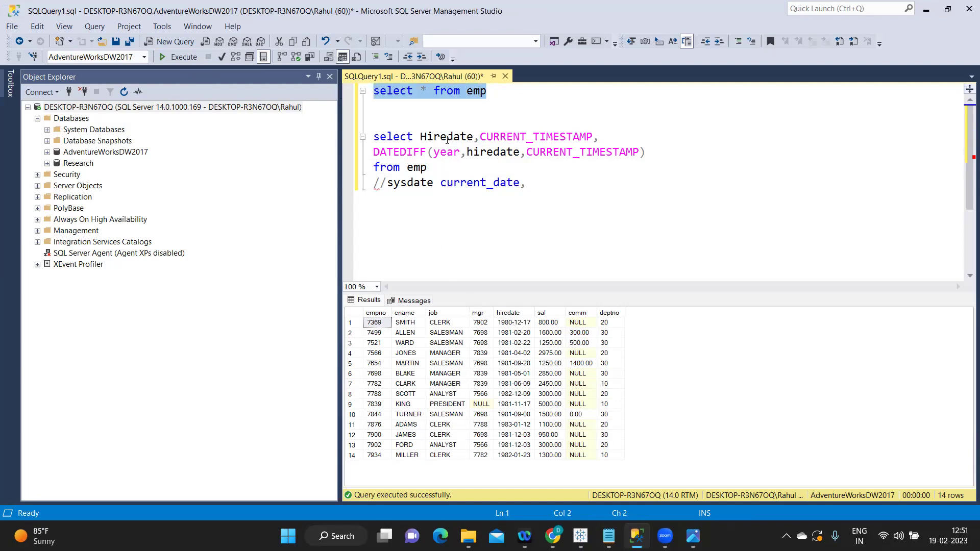
# Add the ename column before Hiredate in the DATEDIFF query and a space before the first CURRENT_TIMESTAMP
pyautogui.click(421, 137)
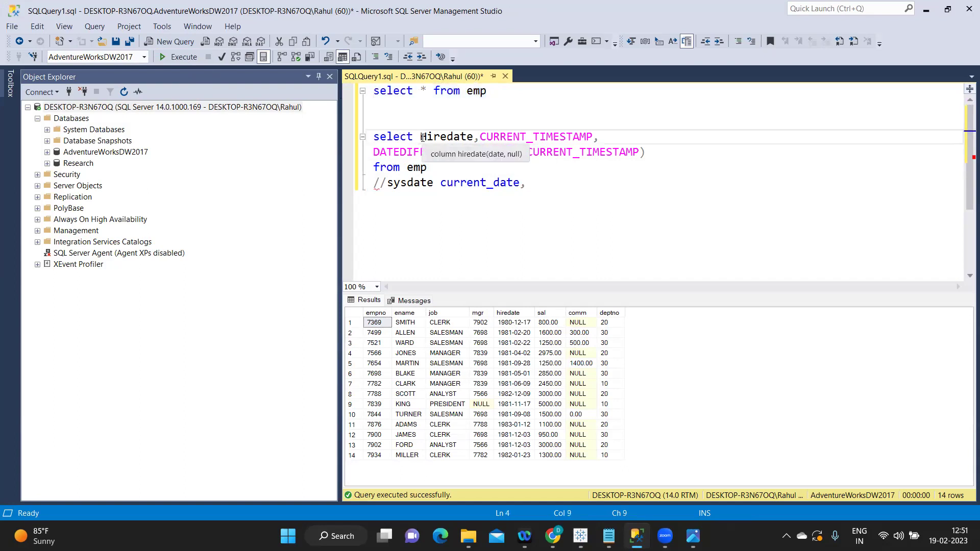
pyautogui.write('en')
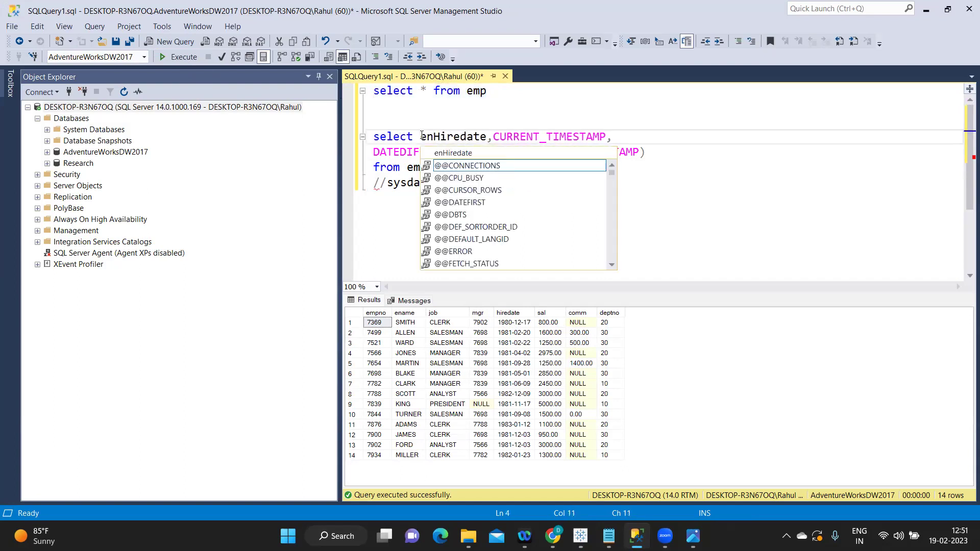
pyautogui.write('ame,')
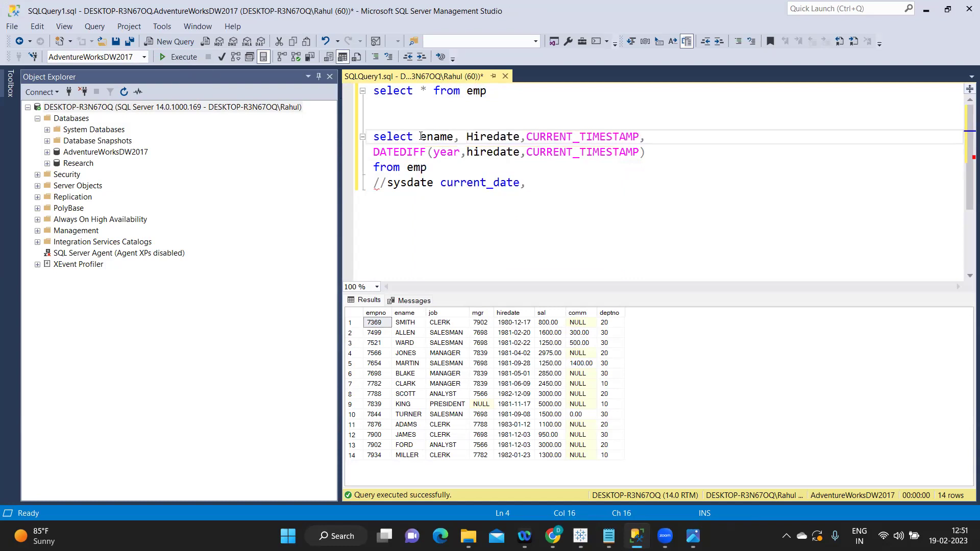
pyautogui.click(526, 137)
pyautogui.click(475, 172)
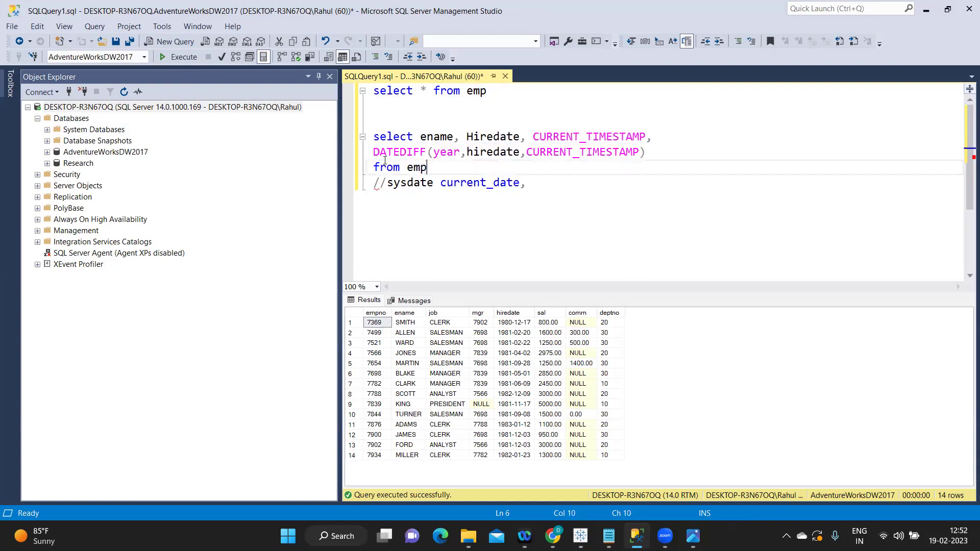
# Review the arguments of the DATEDIFF expression and run only the query selecting ename, Hiredate, CURRENT_TIMESTAMP and the year difference
pyautogui.moveTo(371, 152); pyautogui.dragTo(651, 150)
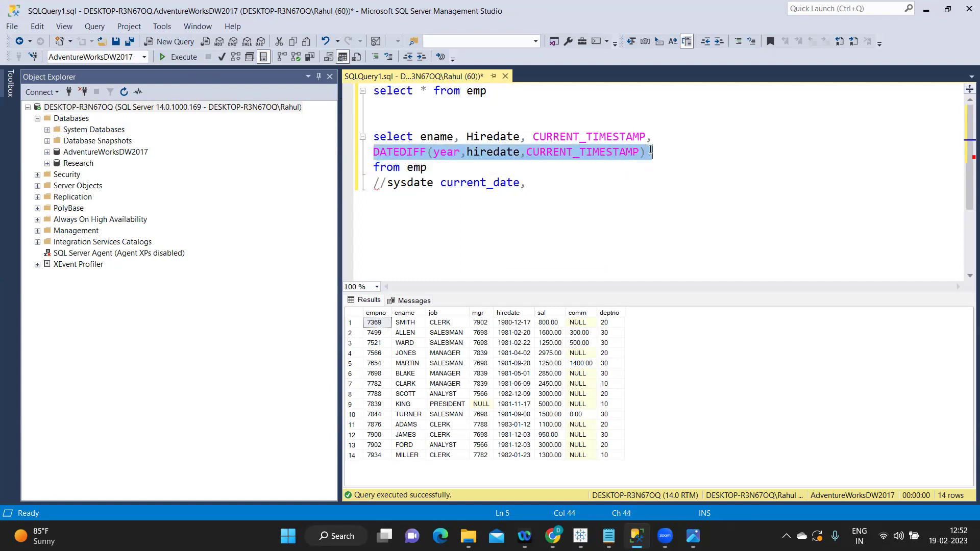
pyautogui.doubleClick(406, 153)
pyautogui.doubleClick(444, 153)
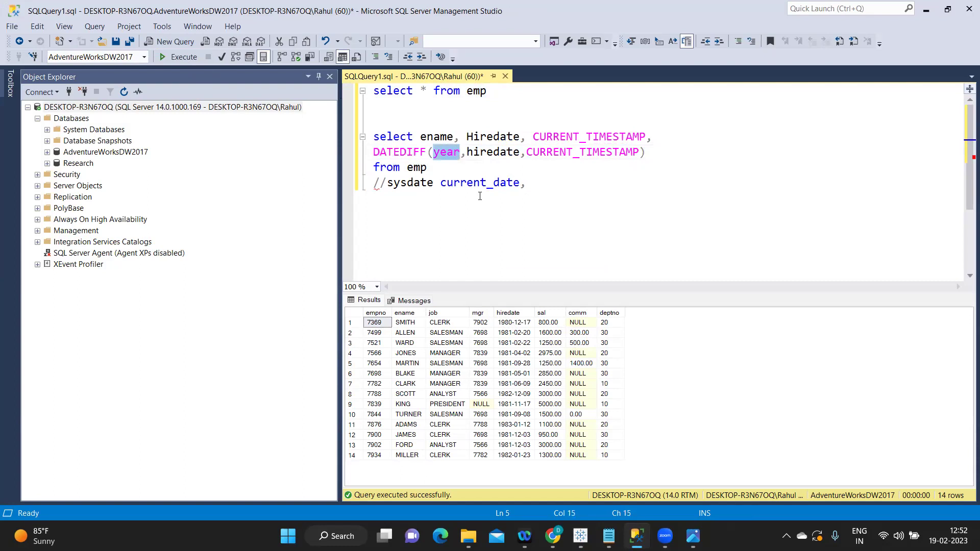
pyautogui.doubleClick(485, 153)
pyautogui.doubleClick(557, 153)
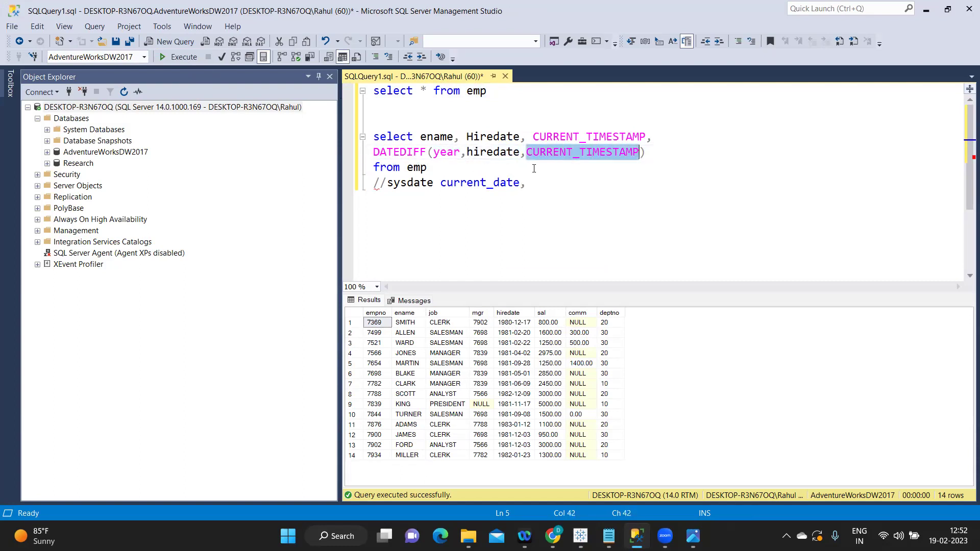
pyautogui.moveTo(428, 169); pyautogui.dragTo(344, 134)
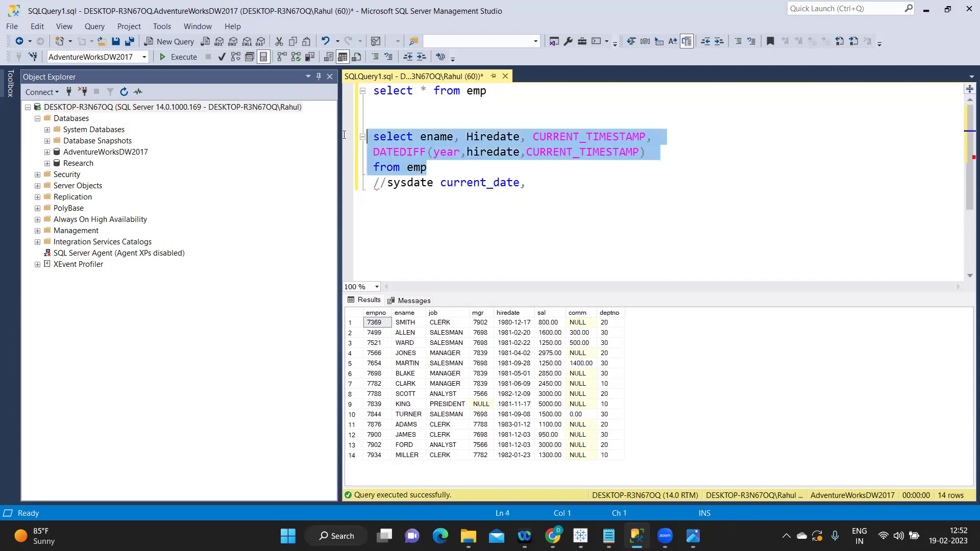
pyautogui.click(184, 57)
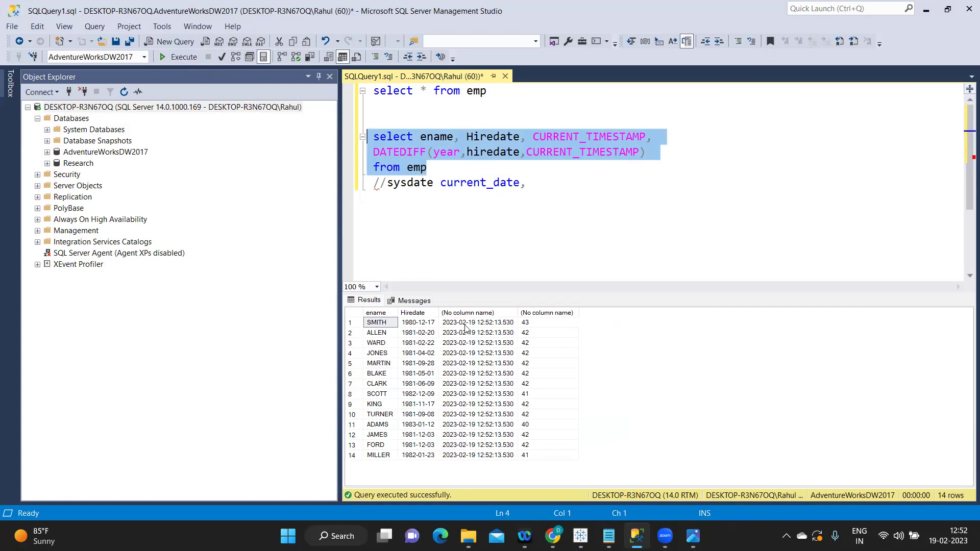
# Give the DATEDIFF column the alias NoofYears and rerun the employee query
pyautogui.click(657, 157)
pyautogui.write('as')
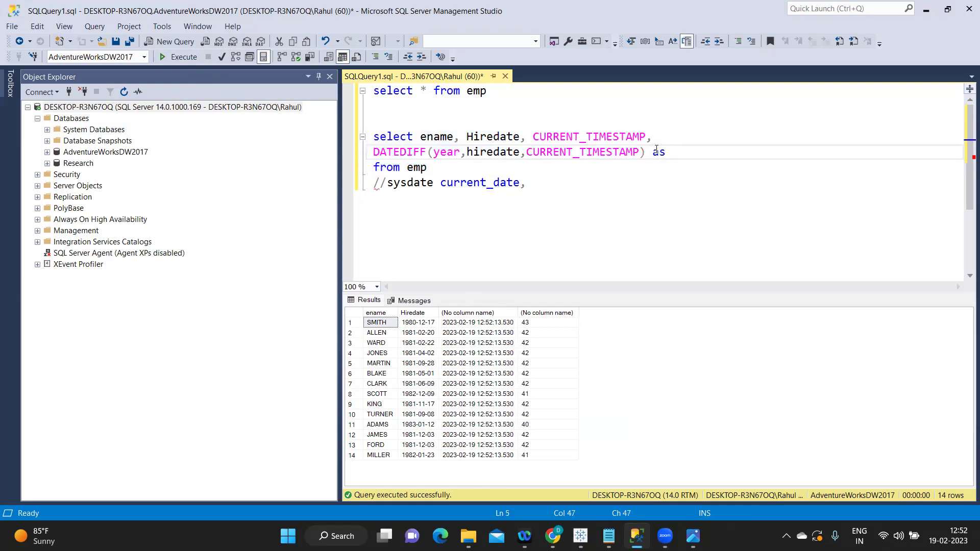
pyautogui.write(' Noof')
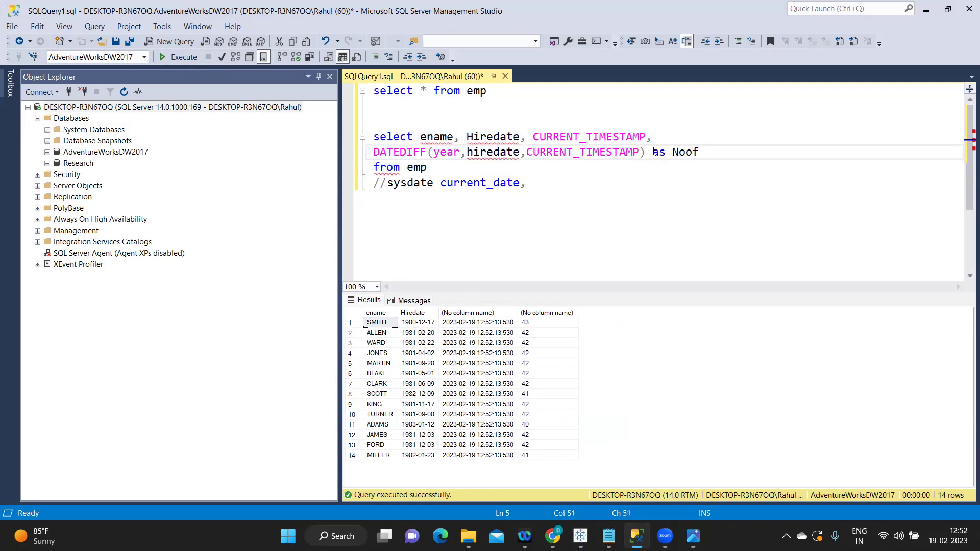
pyautogui.write('Years')
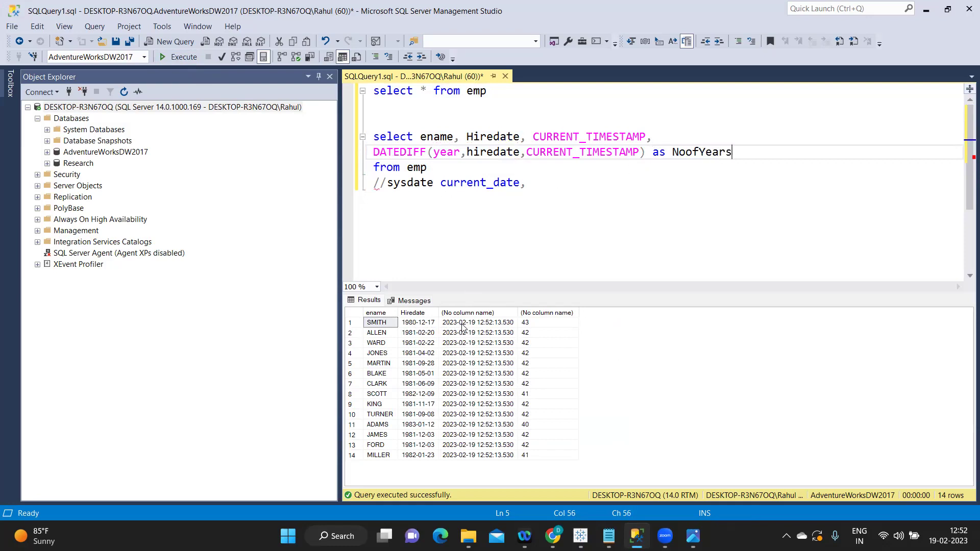
pyautogui.moveTo(433, 170); pyautogui.dragTo(373, 137)
pyautogui.click(171, 59)
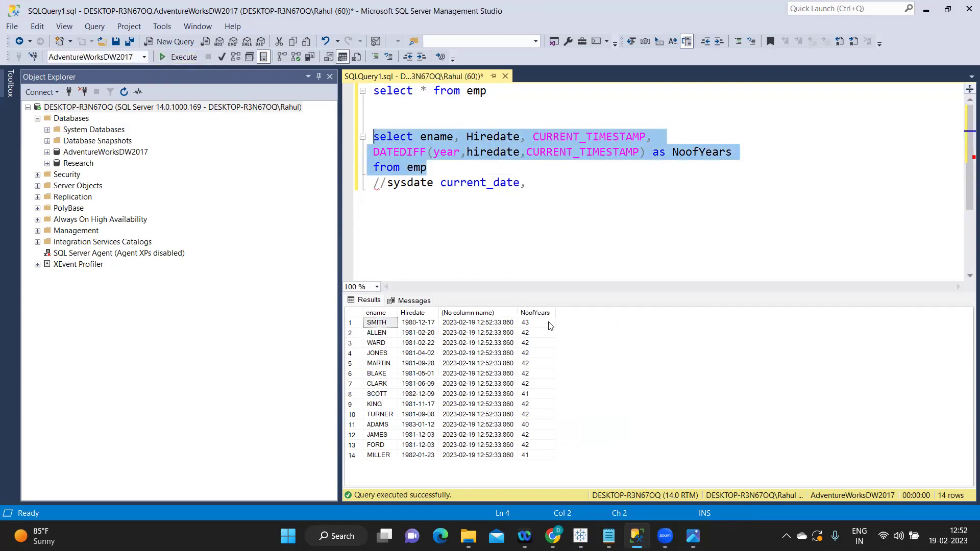
# Give the CURRENT_TIMESTAMP column the alias today and rerun the employee query
pyautogui.click(647, 139)
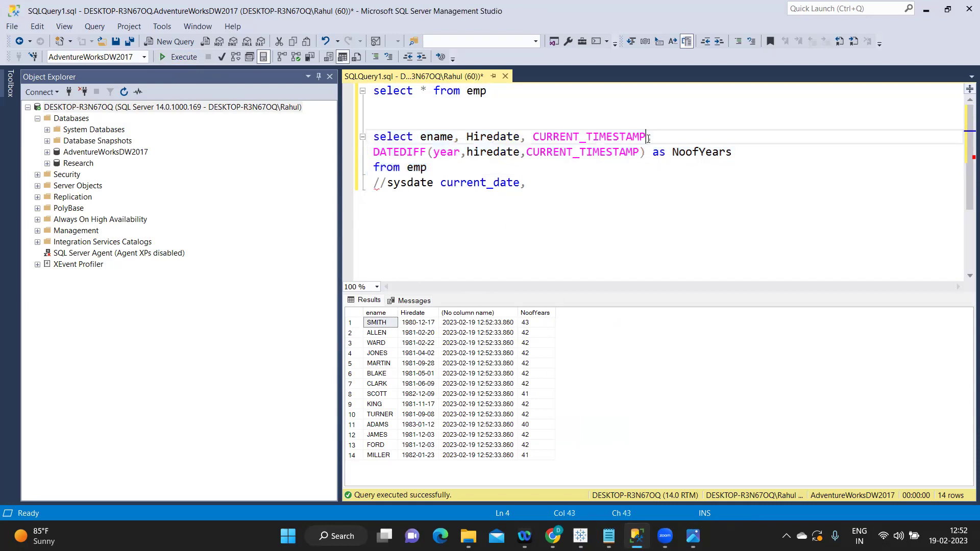
pyautogui.write('a')
pyautogui.press('BackSpace')
pyautogui.write('s today')
pyautogui.click(628, 172)
pyautogui.moveTo(426, 168); pyautogui.dragTo(365, 137)
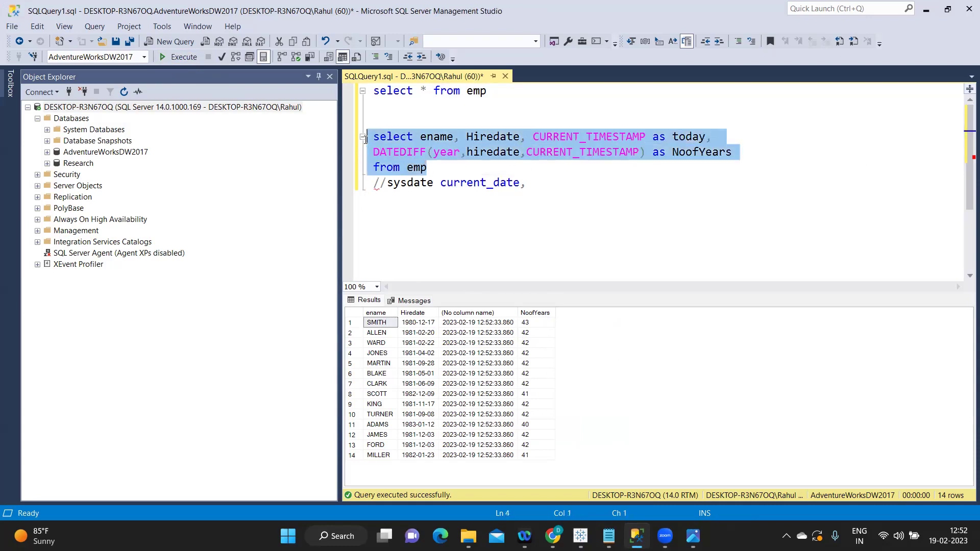
pyautogui.click(174, 57)
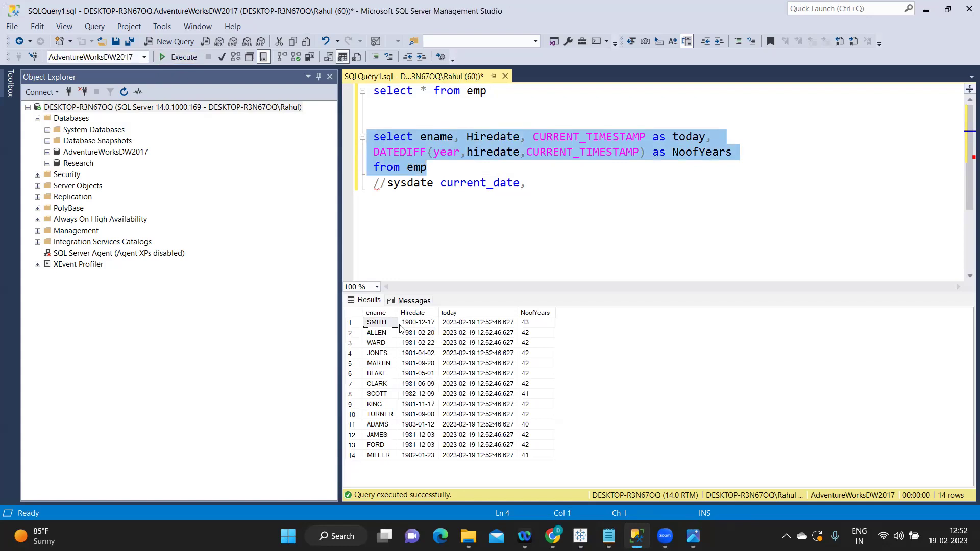
# Compare the first employee's Hiredate, today and NoofYears values with the DATEDIFF expression in the query
pyautogui.click(418, 324)
pyautogui.click(459, 325)
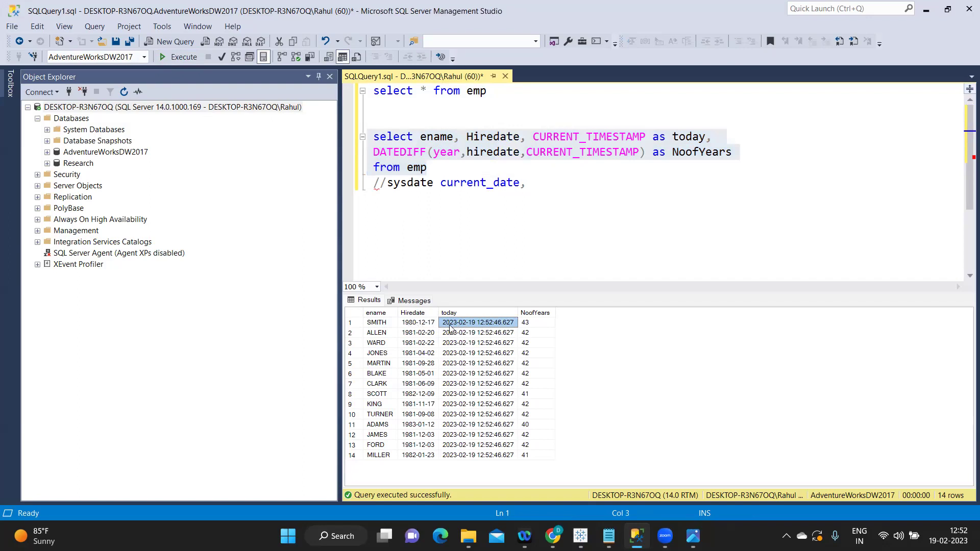
pyautogui.click(526, 323)
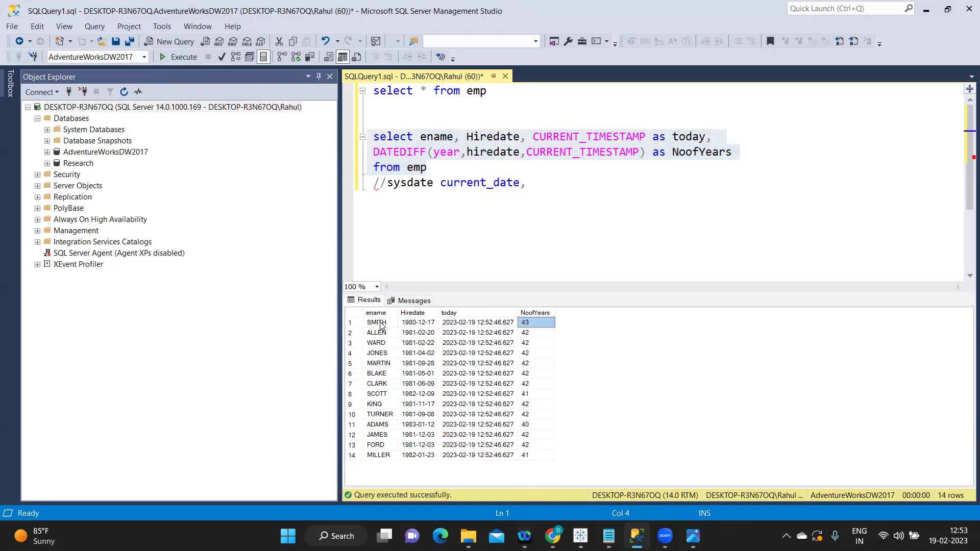
pyautogui.click(455, 172)
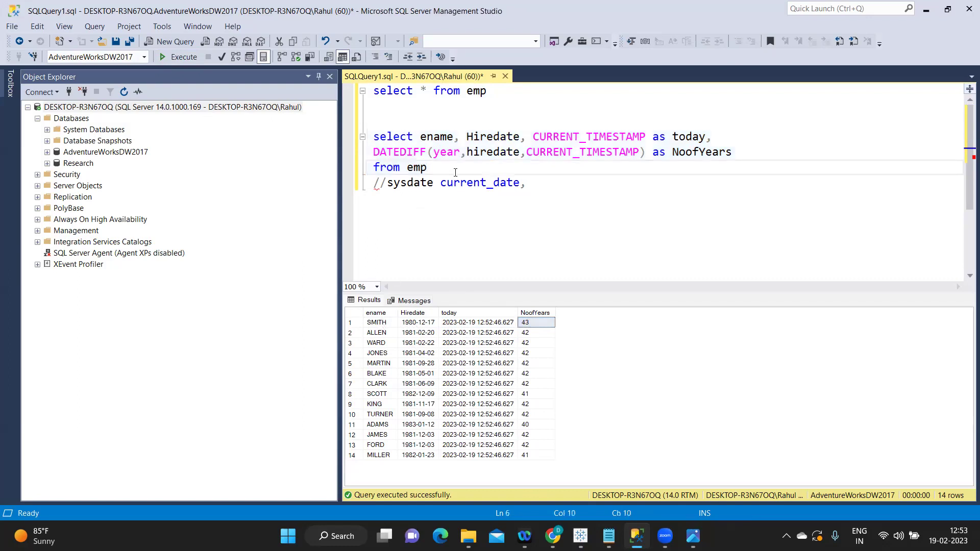
pyautogui.moveTo(374, 152); pyautogui.dragTo(465, 183)
# Check the DATEDIFF calculation in Tableau, and switch to Notepad to review question 2 about deleting employees 10 years before today
pyautogui.hotkey('alt', 'Tab')
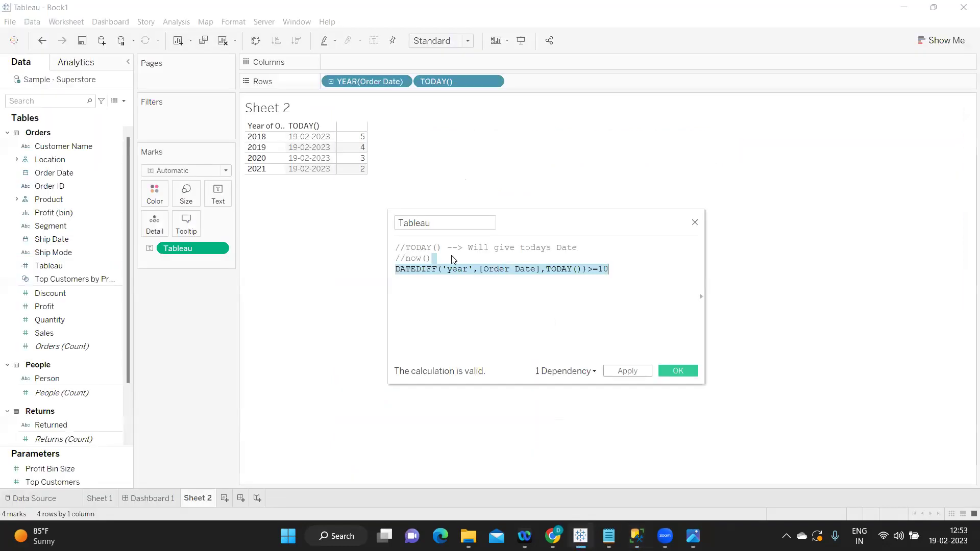
pyautogui.hotkey('alt', 'Tab')
pyautogui.press('Tab')
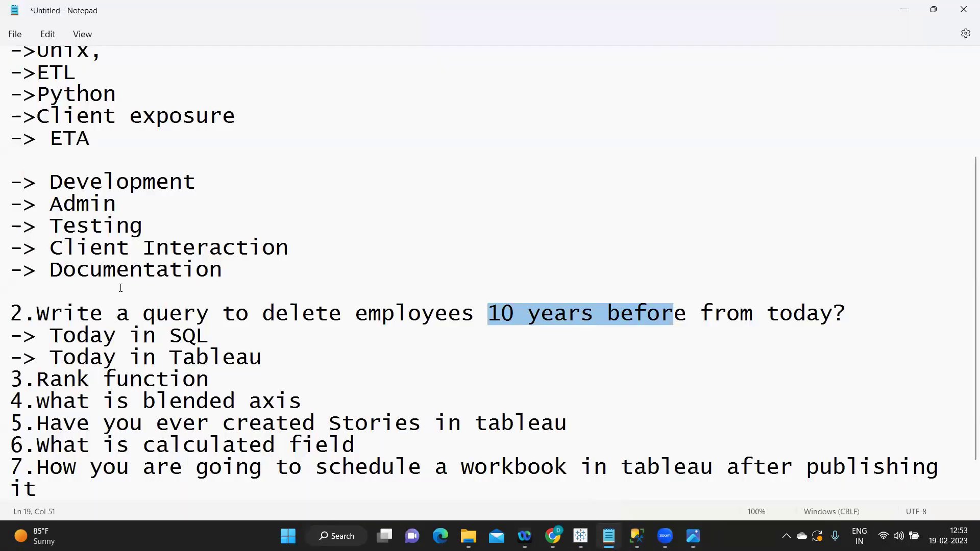
pyautogui.moveTo(17, 314); pyautogui.dragTo(853, 314)
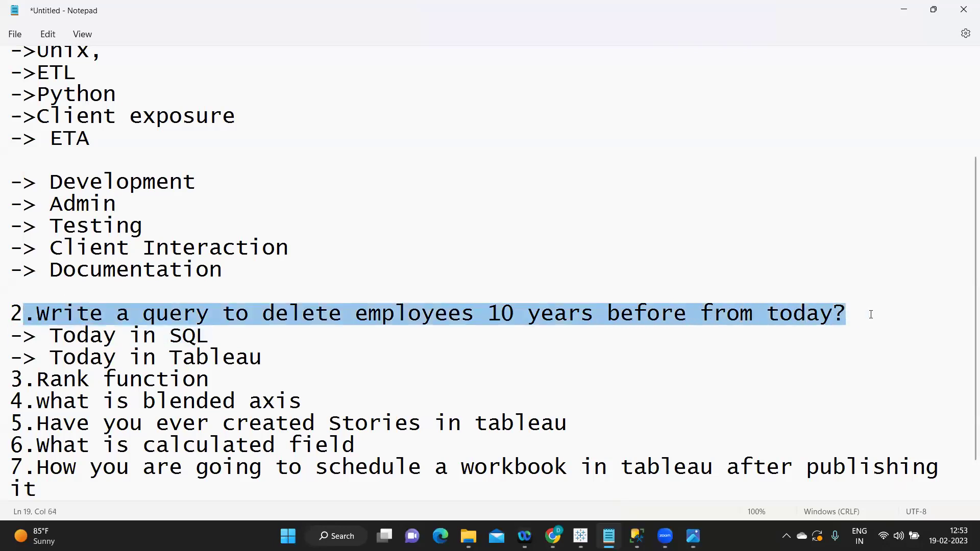
pyautogui.scroll(-1, 505, 321)
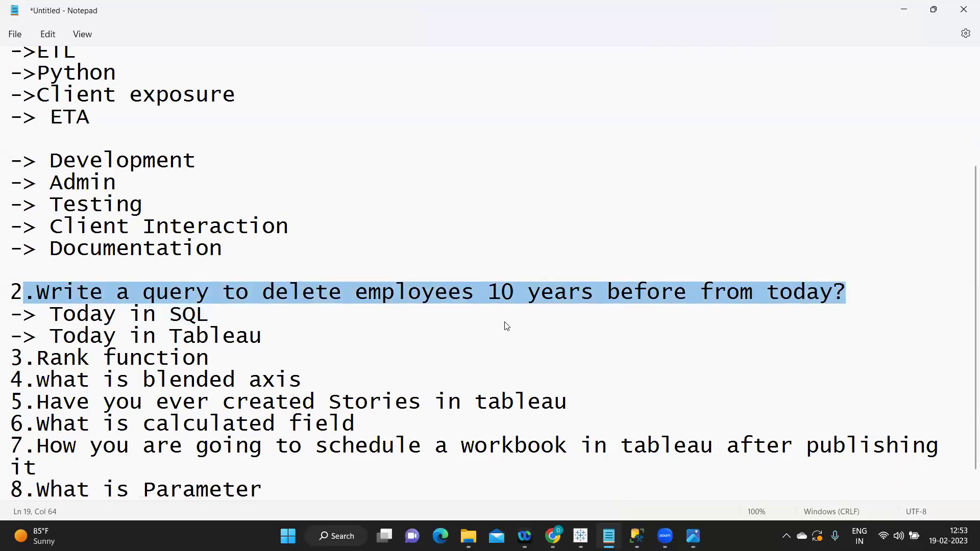
pyautogui.moveTo(494, 277); pyautogui.dragTo(536, 269)
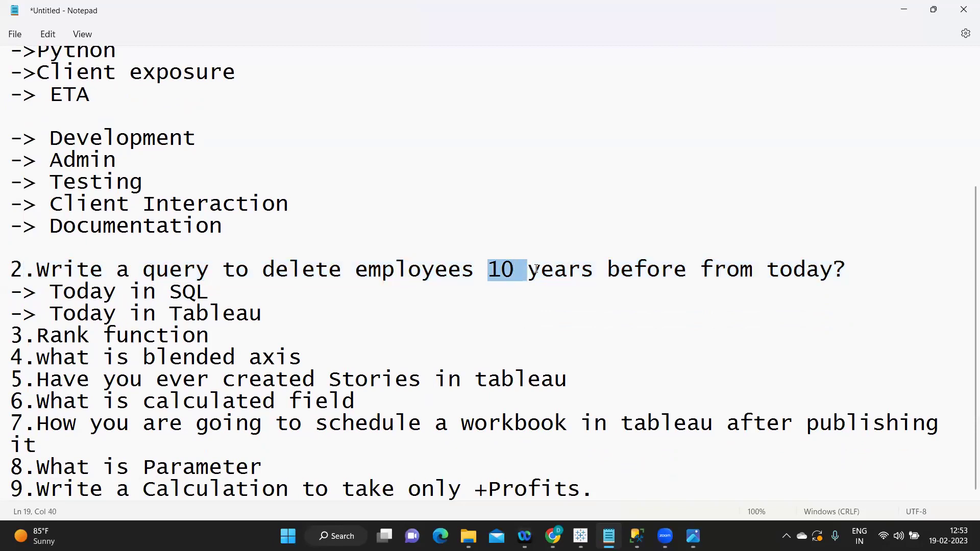
# Add the bullets "- > Rank" and "-> Rank Unique" under question 3, Rank function
pyautogui.moveTo(49, 336); pyautogui.dragTo(242, 354)
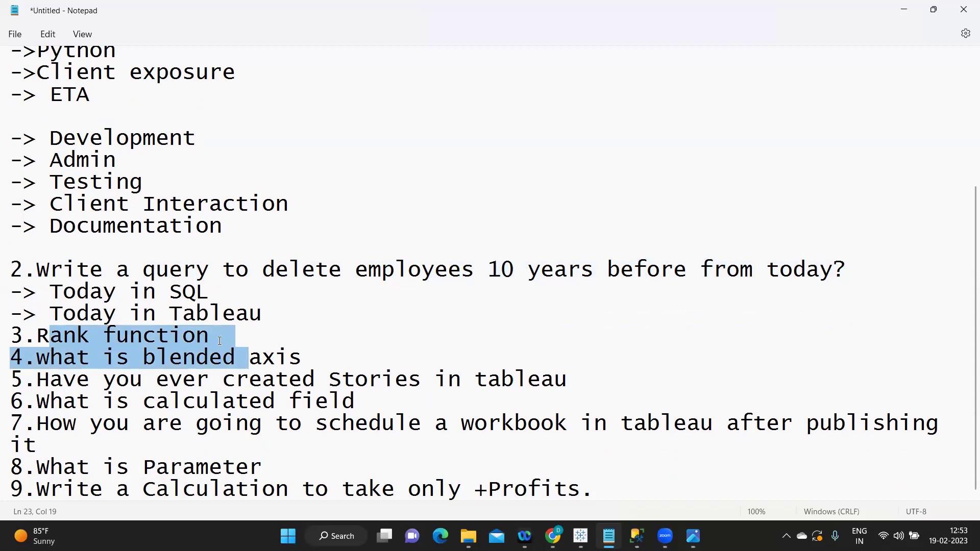
pyautogui.click(220, 341)
pyautogui.press('Return')
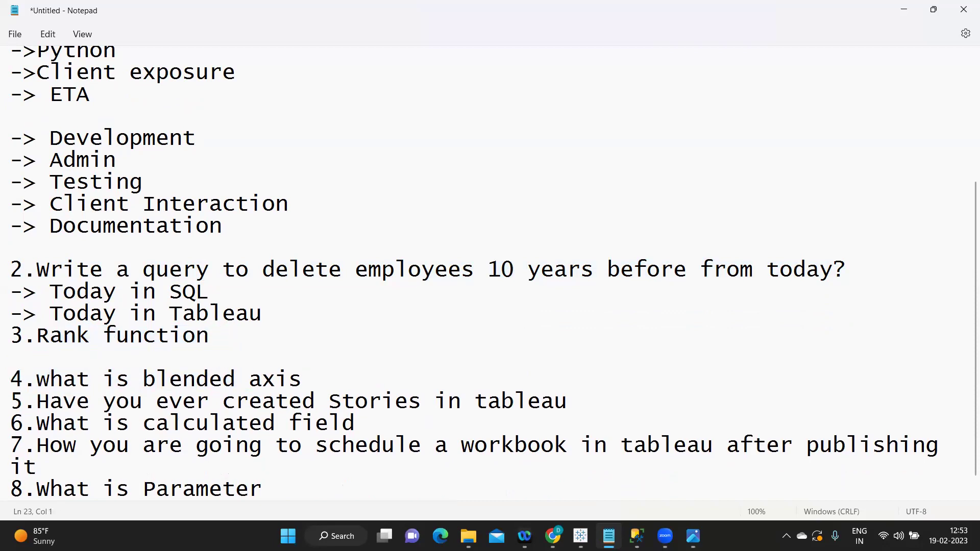
pyautogui.write('- > Rank')
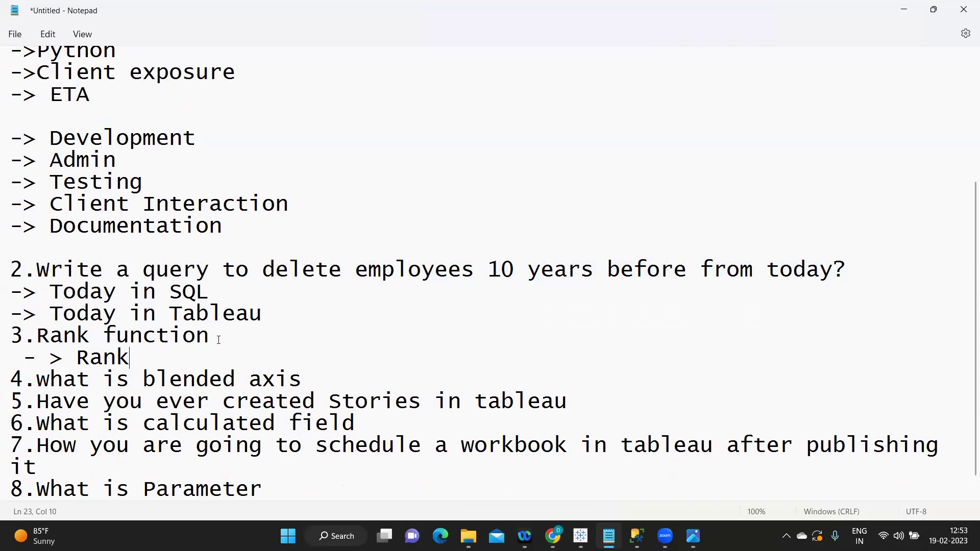
pyautogui.press('Return')
pyautogui.write('-')
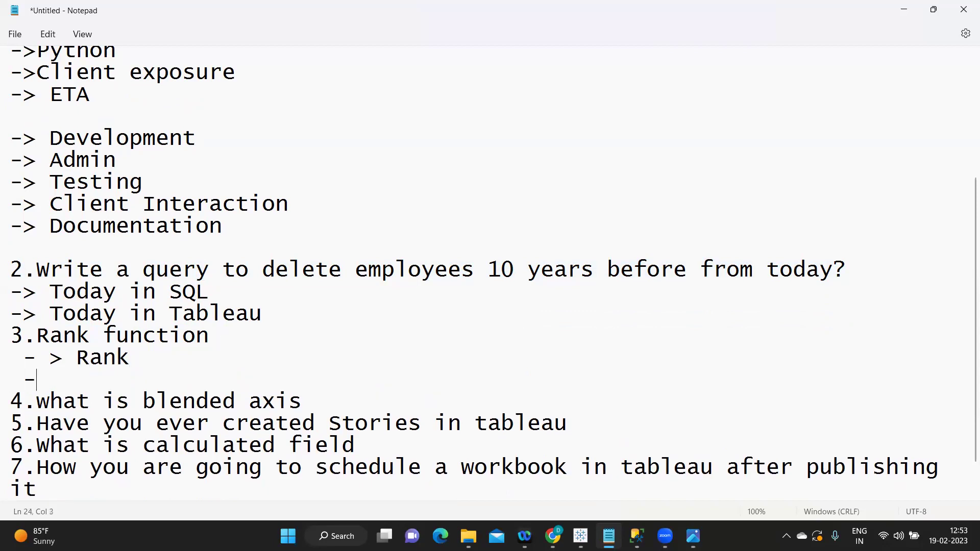
pyautogui.write('> Rank Unique')
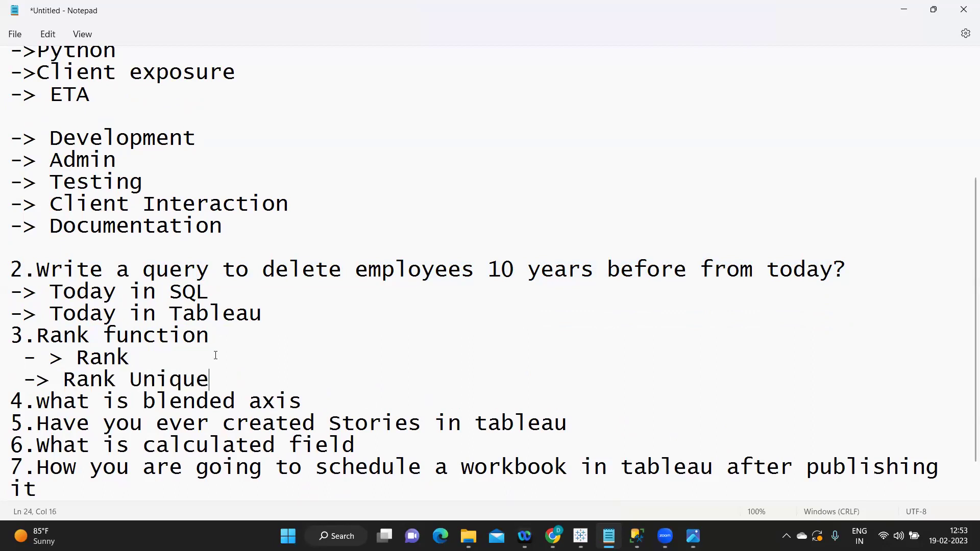
# Extend the rank function list with the bullets "-> Rank Modified", "-> Rank Percentile" and "-> Rank Dense"
pyautogui.press('Return')
pyautogui.write('-> Rank ')
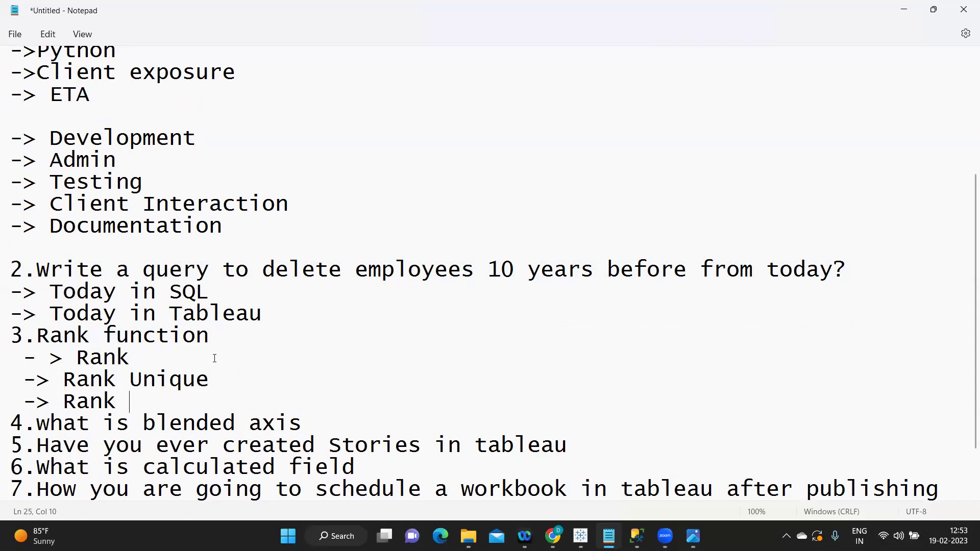
pyautogui.write('Modified')
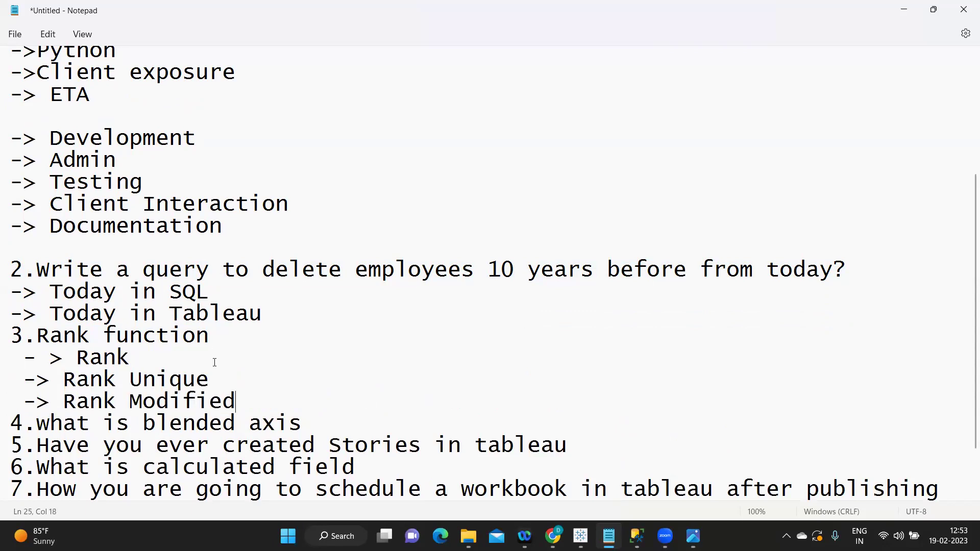
pyautogui.press('Return')
pyautogui.write('-> ')
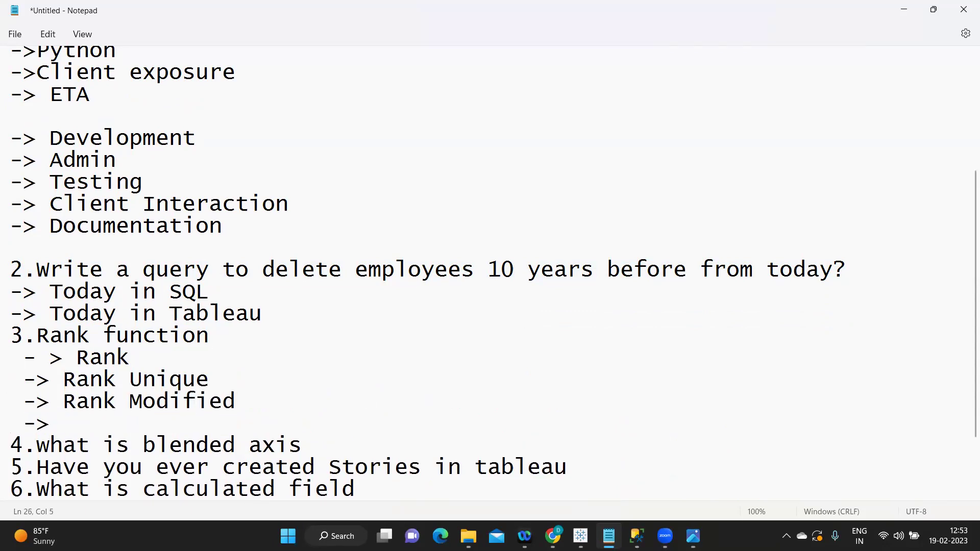
pyautogui.write('Rank Percentile')
pyautogui.press('Return')
pyautogui.write('-> Rank Dense')
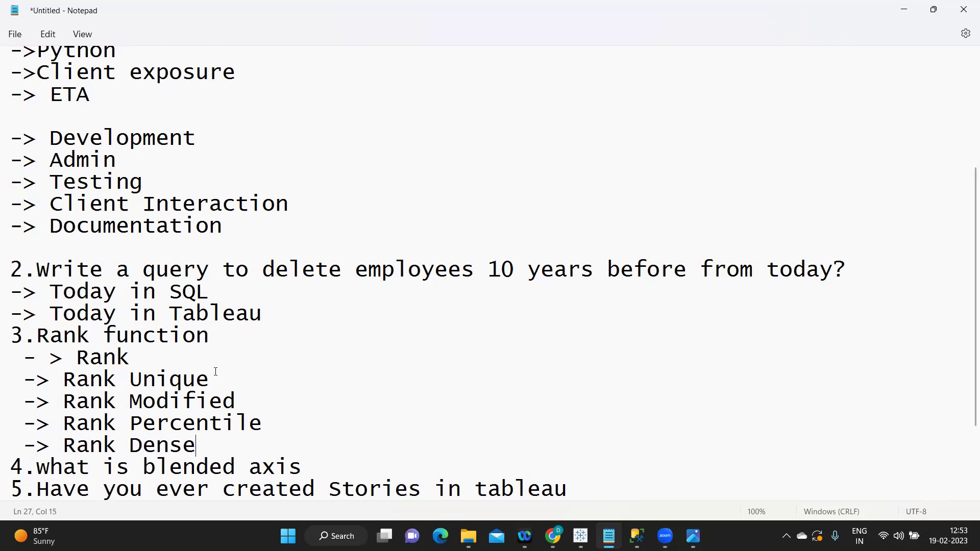
# Remove the extra space inside the arrow before the first Rank bullet and review the list of rank functions
pyautogui.click(51, 361)
pyautogui.press('BackSpace')
pyautogui.moveTo(22, 358); pyautogui.dragTo(251, 446)
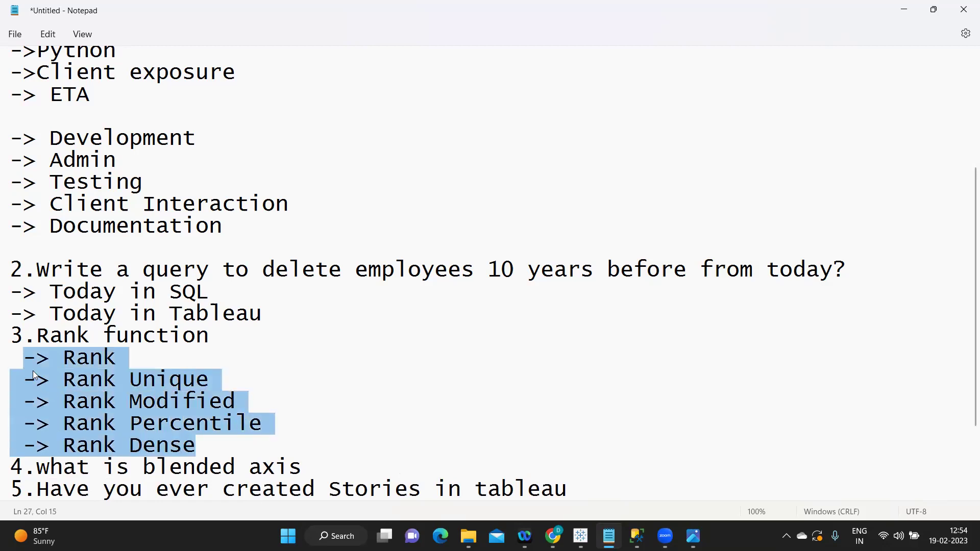
pyautogui.scroll(-1, 126, 398)
pyautogui.click(192, 388)
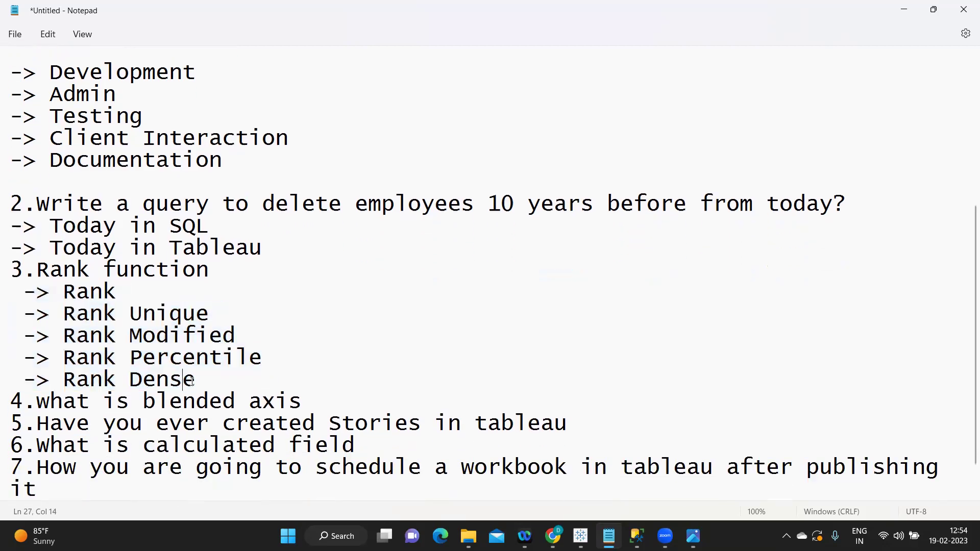
pyautogui.moveTo(204, 383); pyautogui.dragTo(5, 279)
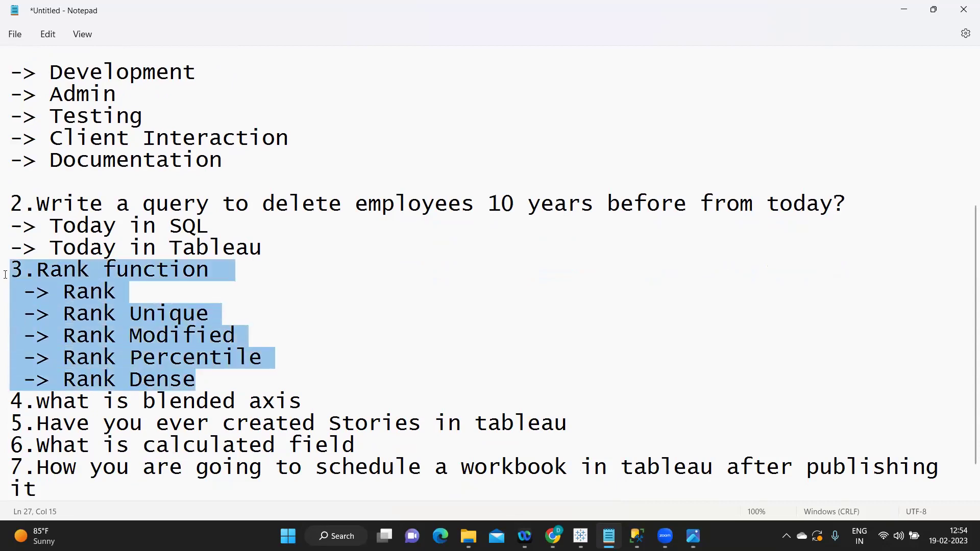
pyautogui.click(87, 314)
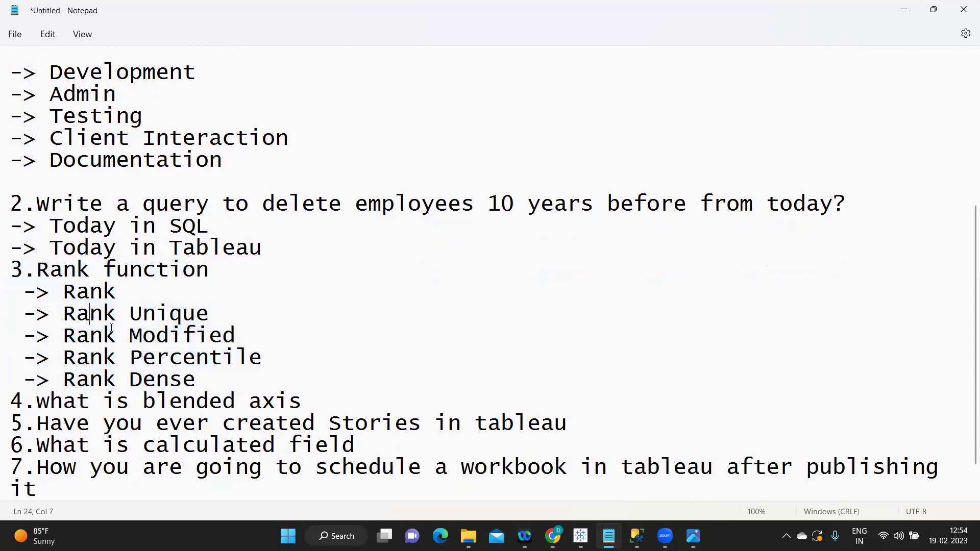
# Extend question 4 about blended axis with the text "and dual(2) axis"
pyautogui.scroll(-1, 114, 327)
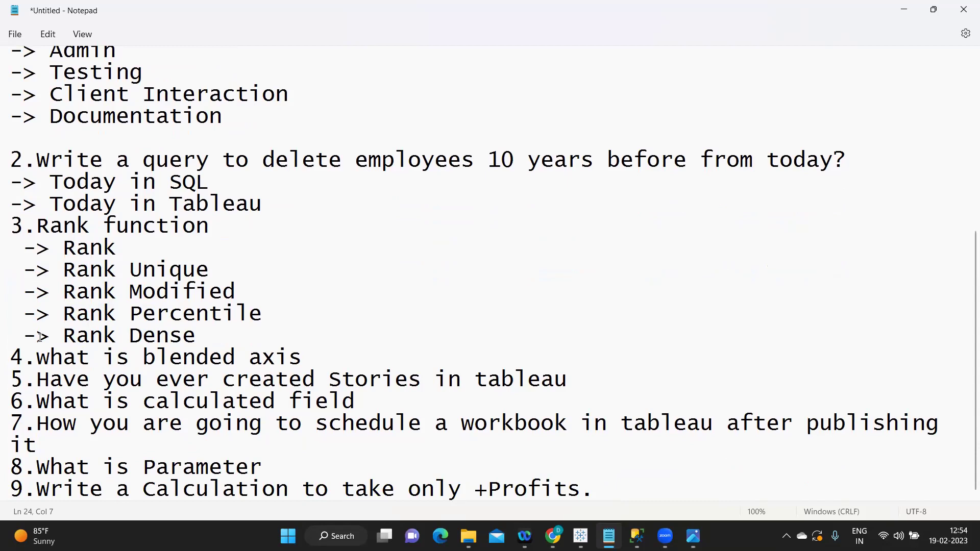
pyautogui.moveTo(35, 363); pyautogui.dragTo(309, 357)
pyautogui.click(324, 357)
pyautogui.write('and dual ')
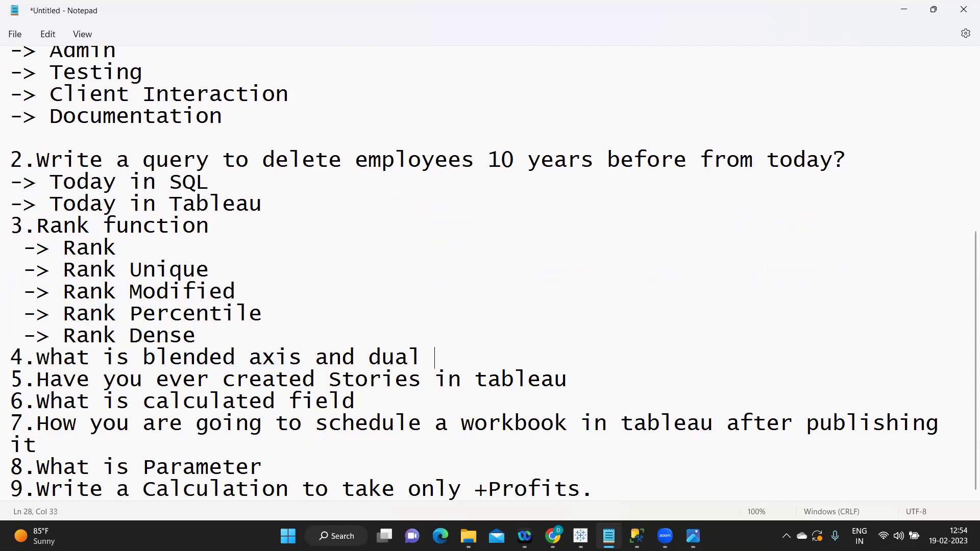
pyautogui.write('axis')
pyautogui.moveTo(368, 357); pyautogui.dragTo(423, 356)
pyautogui.click(426, 357)
pyautogui.write('(3')
pyautogui.press('BackSpace')
pyautogui.write('2) axis')
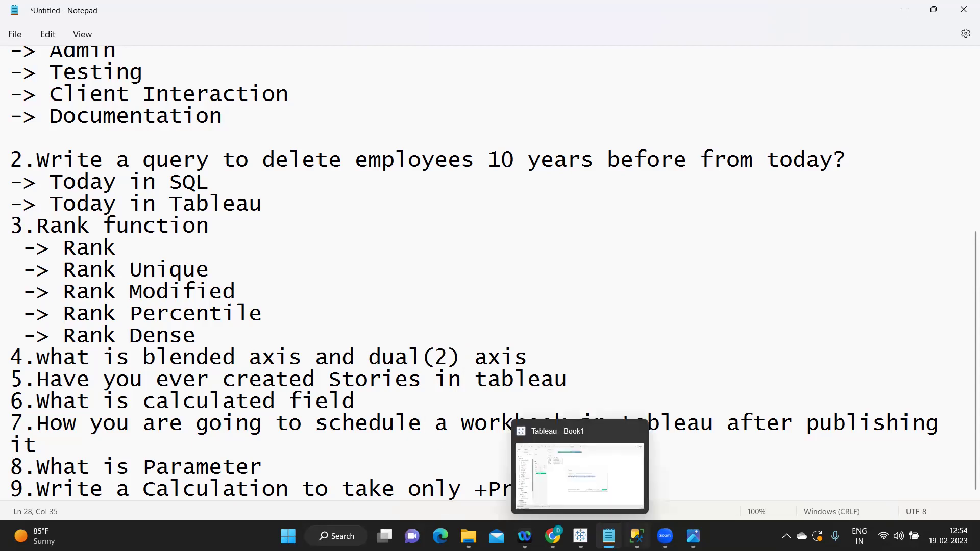
# Switch to Tableau, close the open calculation editor and add a new worksheet
pyautogui.moveTo(580, 535)
pyautogui.click(591, 493)
pyautogui.click(666, 377)
pyautogui.click(226, 498)
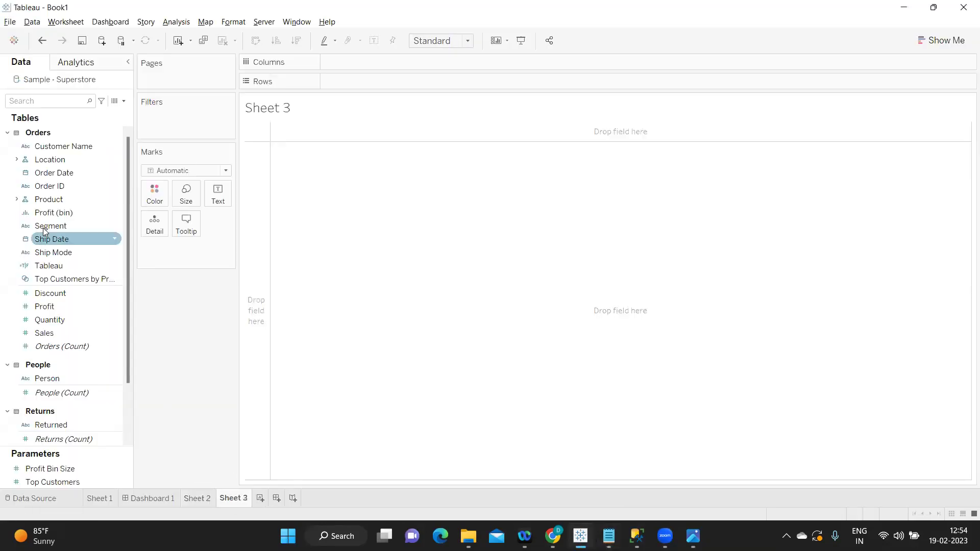
pyautogui.moveTo(62, 168); pyautogui.dragTo(79, 252)
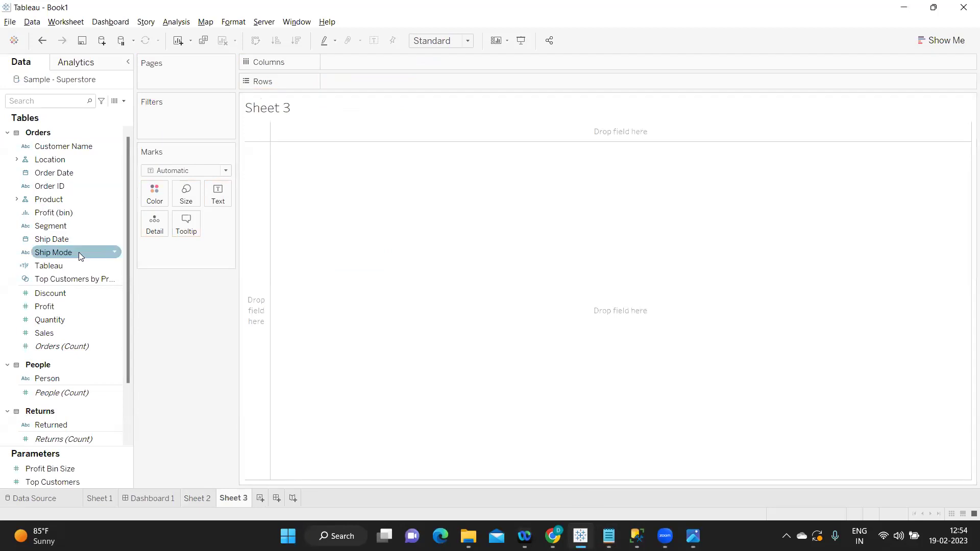
# Build a bar chart with Category from the Product hierarchy on Columns and Sales on Rows
pyautogui.click(16, 199)
pyautogui.moveTo(51, 217); pyautogui.dragTo(302, 71)
pyautogui.click(42, 104)
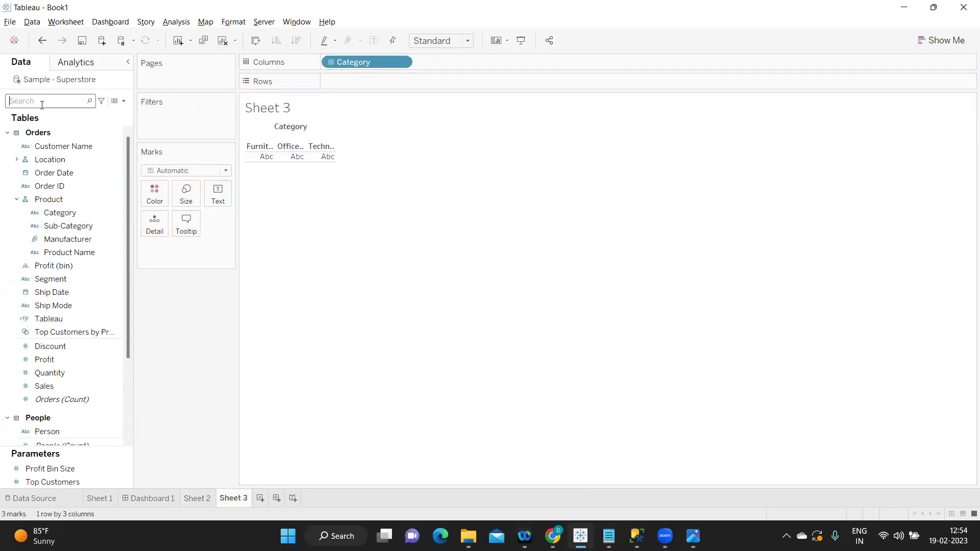
pyautogui.write('sa')
pyautogui.moveTo(47, 154); pyautogui.dragTo(380, 81)
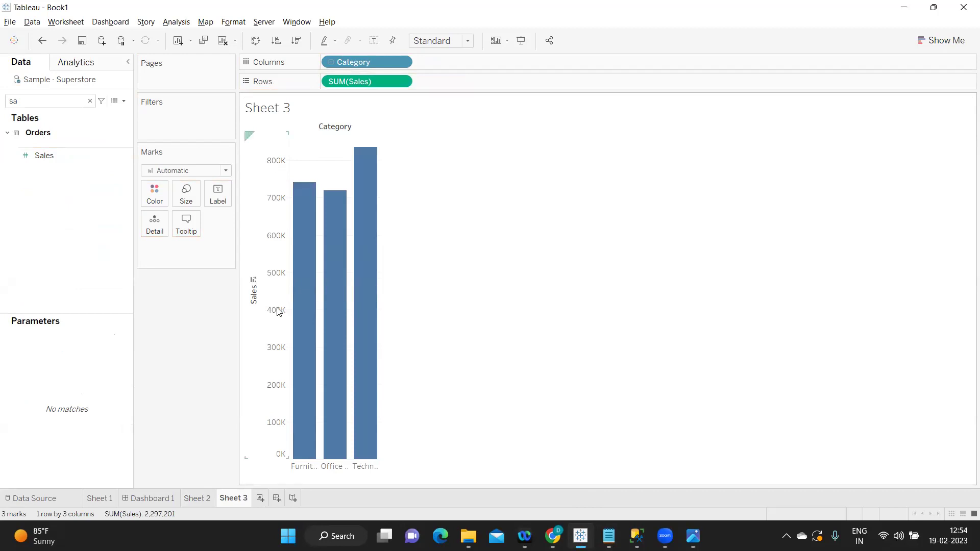
# Search the fields for "pr" and add Profit onto the existing Sales axis to form a blended axis
pyautogui.click(35, 100)
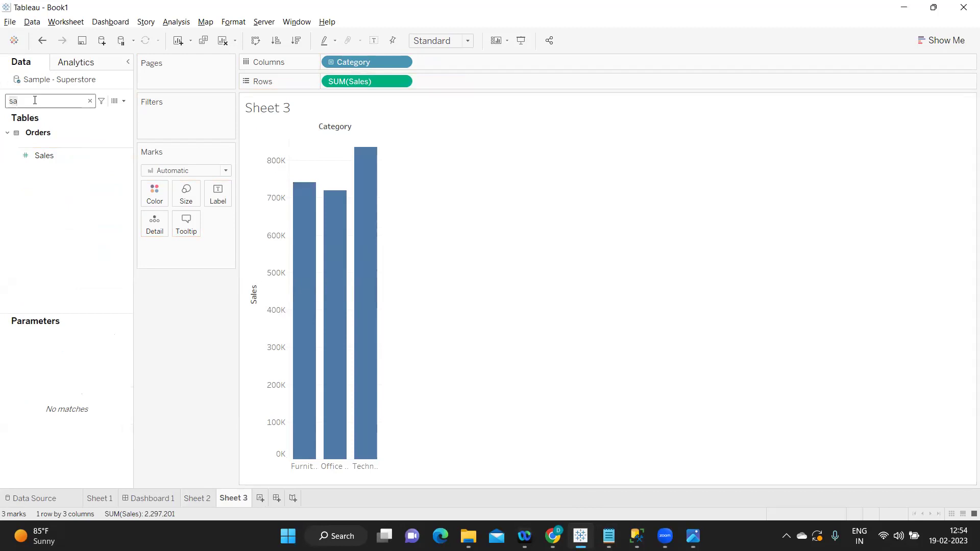
pyautogui.press('BackSpace')
pyautogui.press('BackSpace')
pyautogui.write('pr')
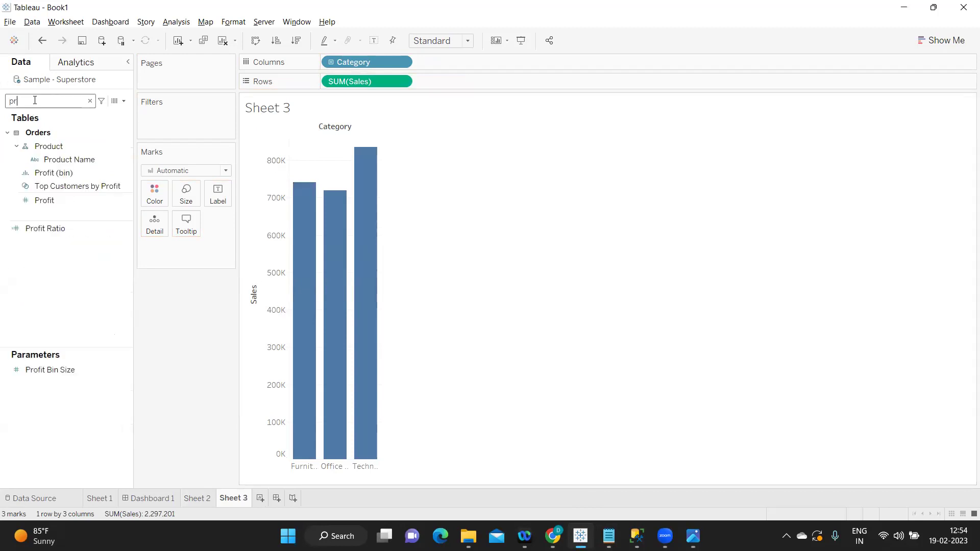
pyautogui.click(42, 204)
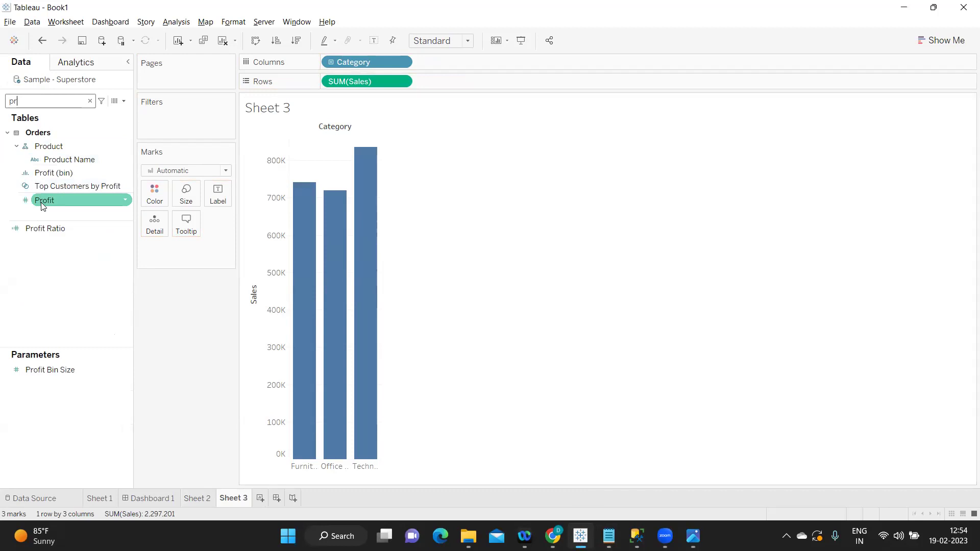
pyautogui.moveTo(41, 204); pyautogui.dragTo(272, 245)
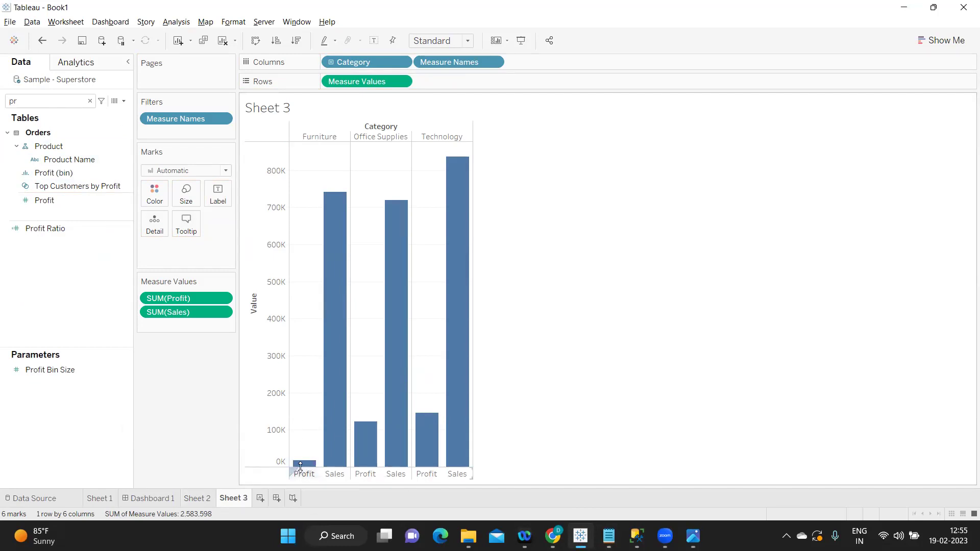
pyautogui.moveTo(332, 461)
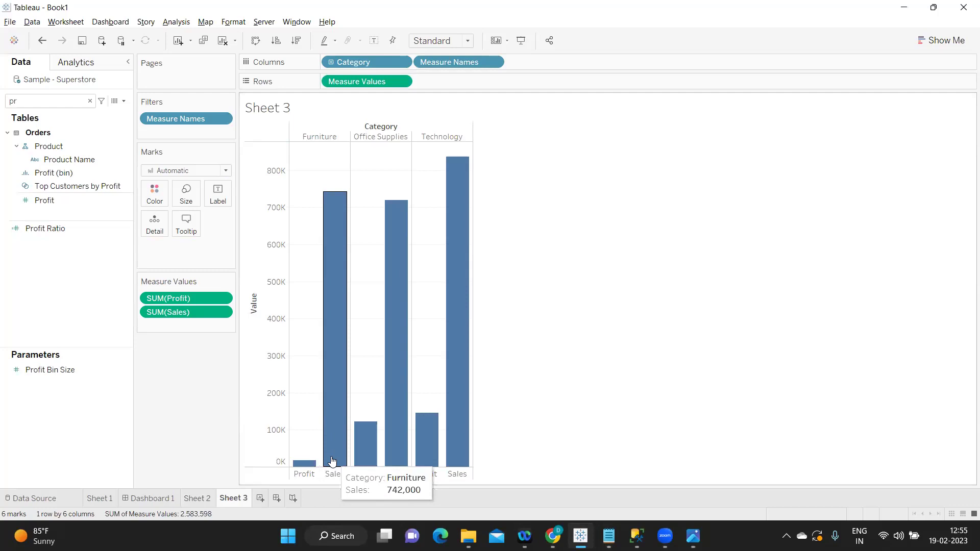
# Undo the blended axis and add Profit as a second axis opposite Sales to form a dual axis
pyautogui.hotkey('ctrl', 'z')
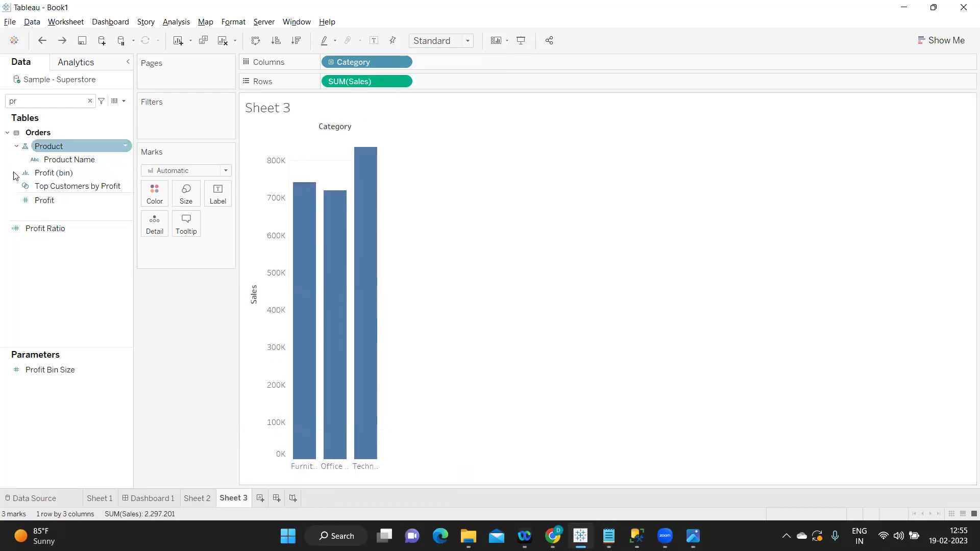
pyautogui.click(43, 204)
pyautogui.moveTo(44, 206); pyautogui.dragTo(377, 227)
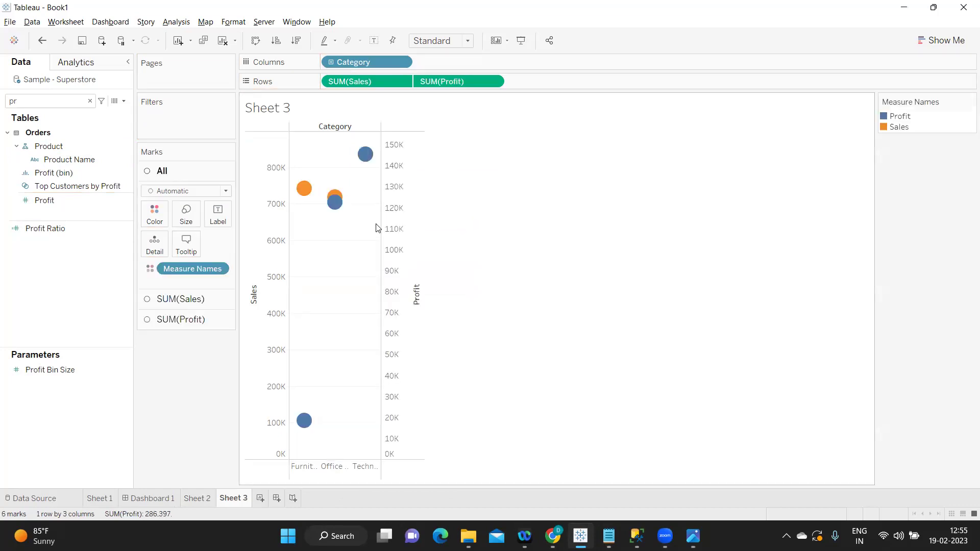
# Compare the Sales and Profit axes and turn off the Dual Axis option for SUM(Profit)
pyautogui.click(268, 289)
pyautogui.click(398, 312)
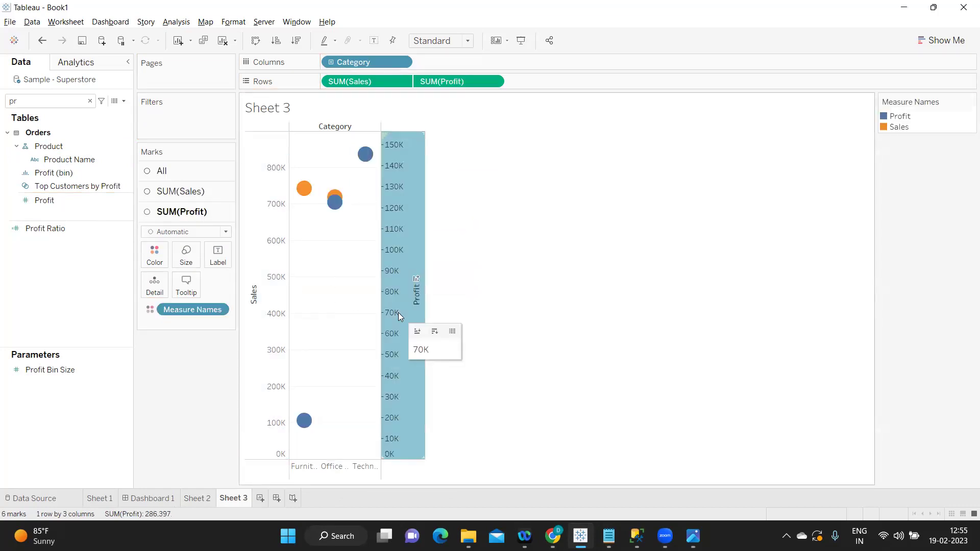
pyautogui.click(271, 306)
pyautogui.click(384, 299)
pyautogui.click(332, 306)
pyautogui.click(274, 310)
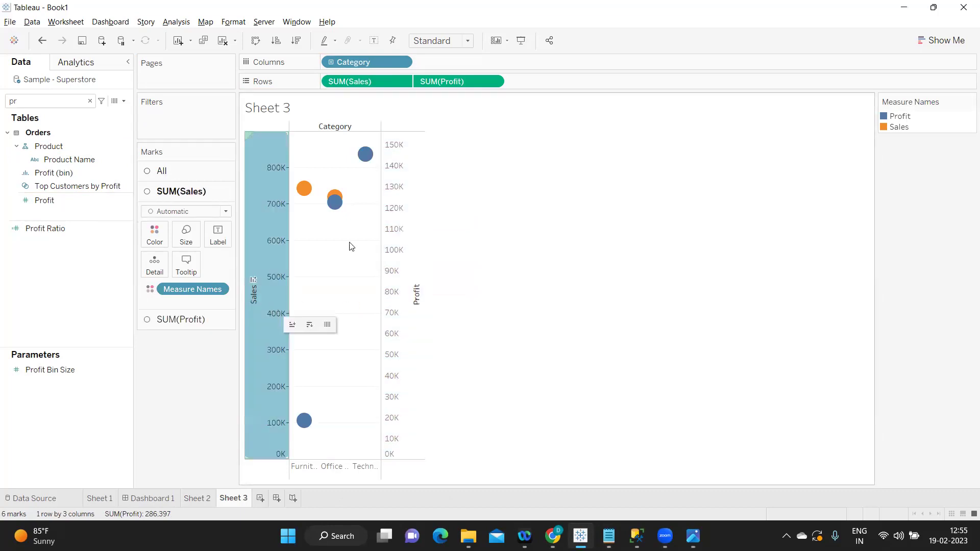
pyautogui.click(493, 82)
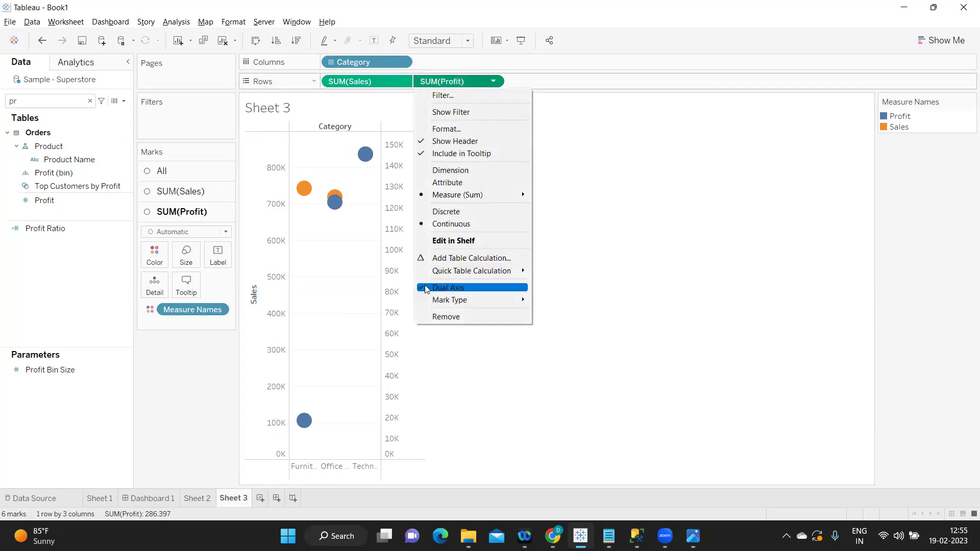
pyautogui.click(461, 286)
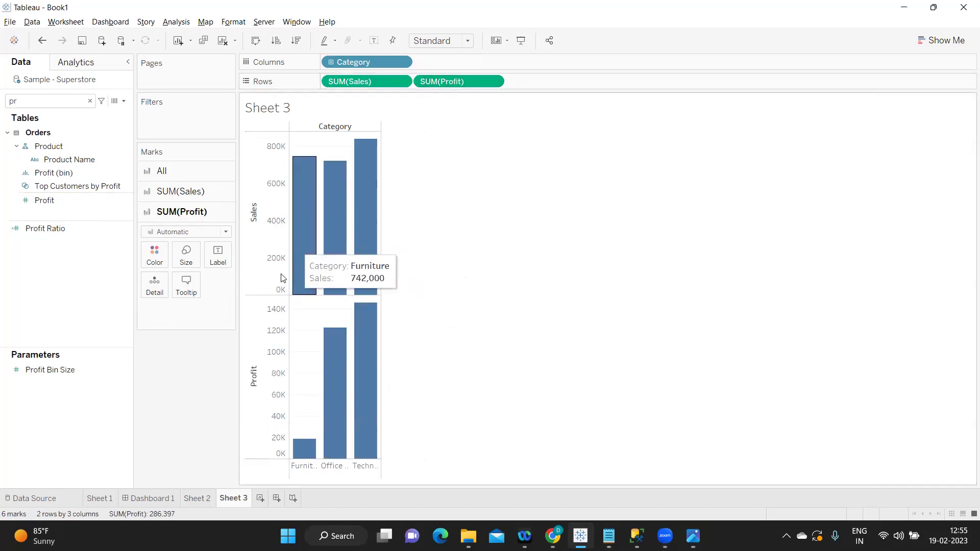
# Switch to Notepad, review questions 4 and 5, and add the bullet "-> Dashboard()" and a blank line under question 5
pyautogui.hotkey('alt', 'Tab')
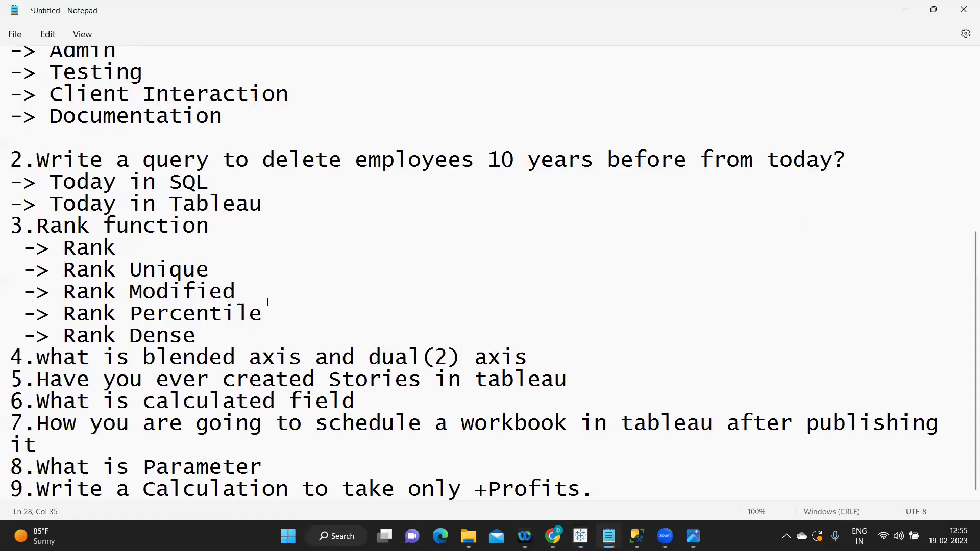
pyautogui.moveTo(10, 357); pyautogui.dragTo(539, 352)
pyautogui.moveTo(12, 380); pyautogui.dragTo(566, 380)
pyautogui.click(594, 376)
pyautogui.press('Return')
pyautogui.write('-')
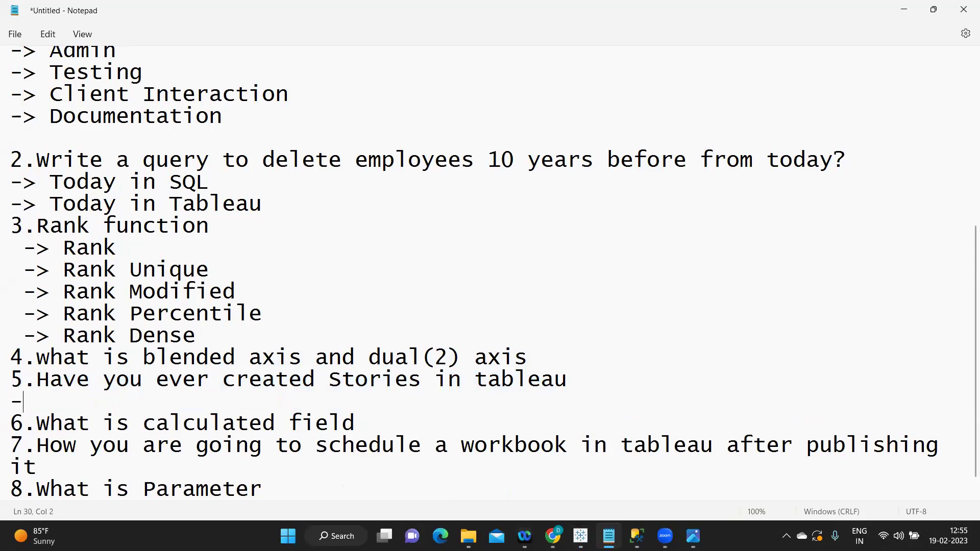
pyautogui.write('> Dashbo')
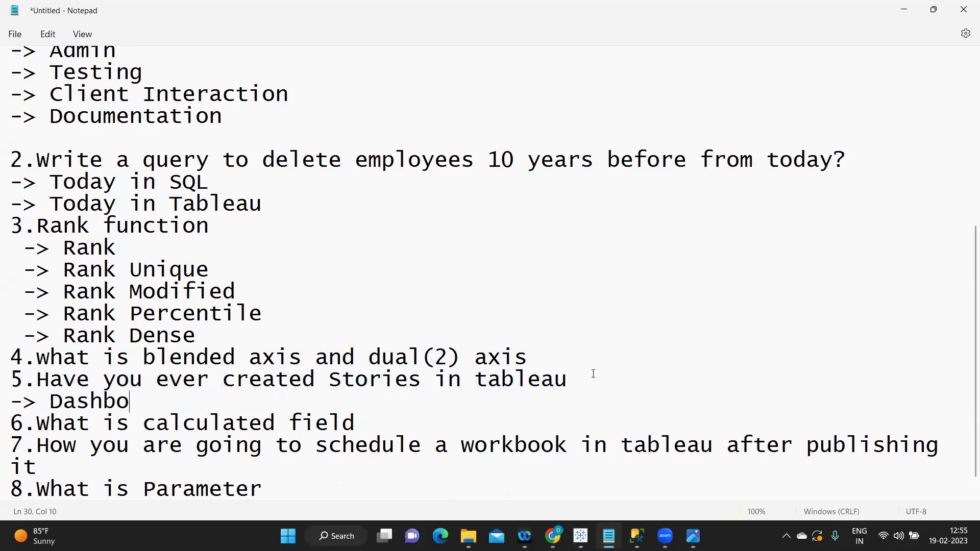
pyautogui.write('ard(')
pyautogui.write(')')
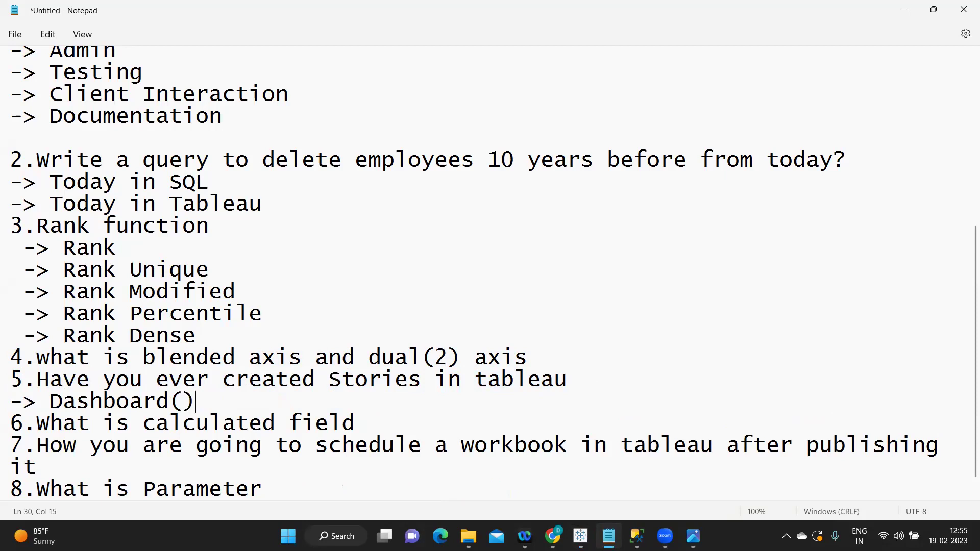
pyautogui.press('Return')
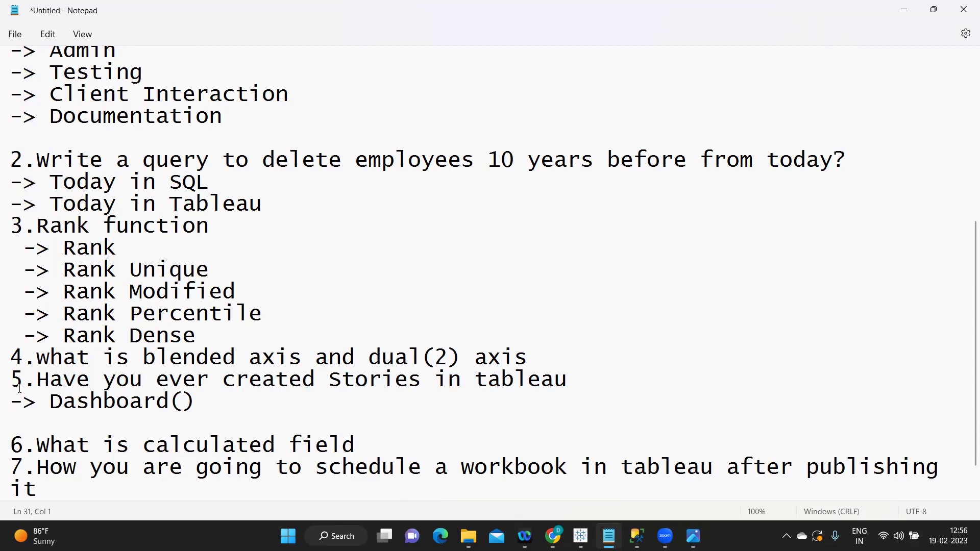
# Review question 5 and start a "->" bullet under question 6, What is calculated field
pyautogui.moveTo(12, 380); pyautogui.dragTo(289, 396)
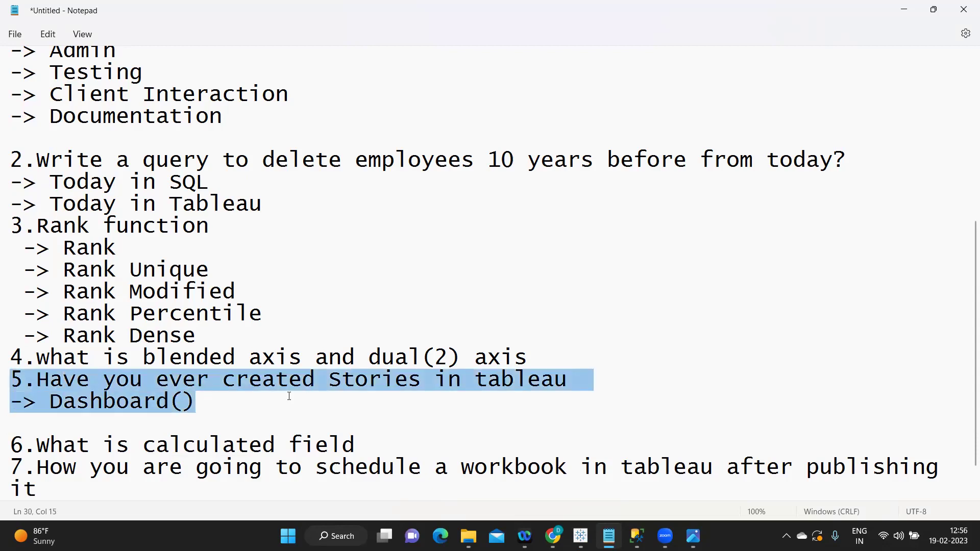
pyautogui.scroll(-1, 289, 396)
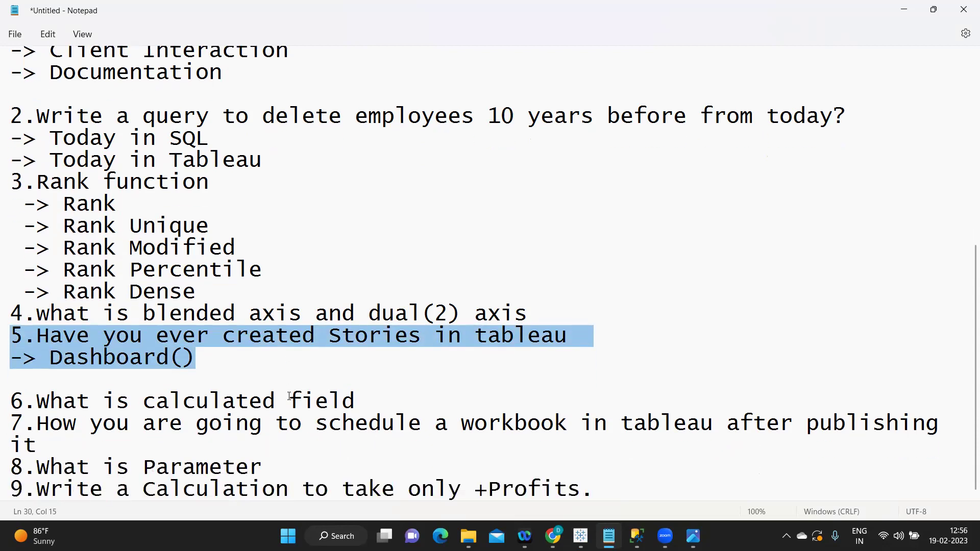
pyautogui.moveTo(12, 398); pyautogui.dragTo(383, 405)
pyautogui.click(383, 405)
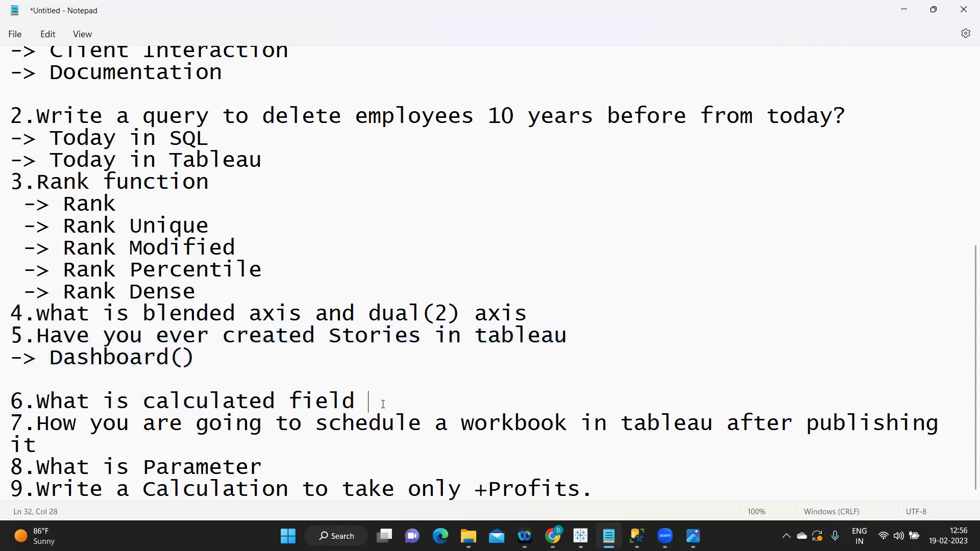
pyautogui.press('Return')
pyautogui.write('->')
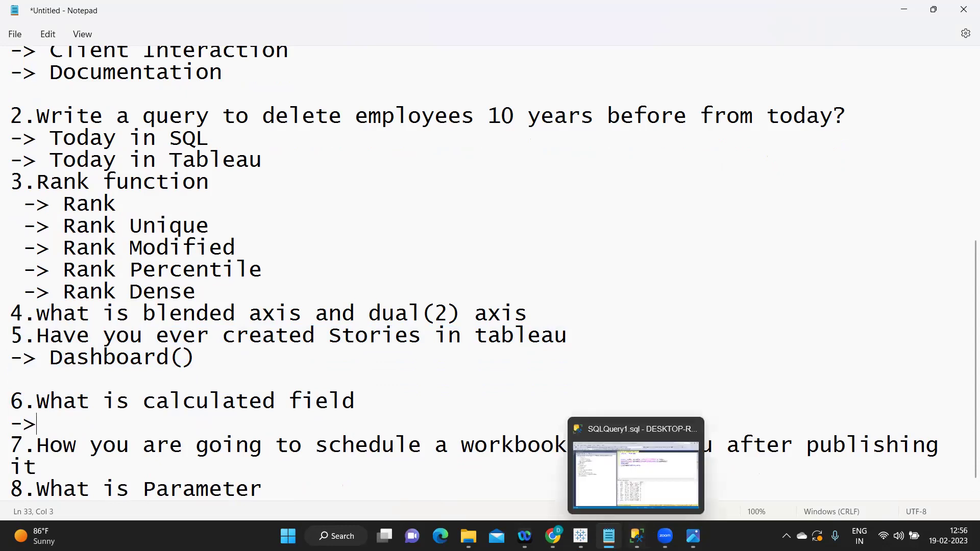
# Switch to Tableau, clear the field search and view the Create Calculated Field option for the data source
pyautogui.moveTo(580, 535)
pyautogui.click(564, 454)
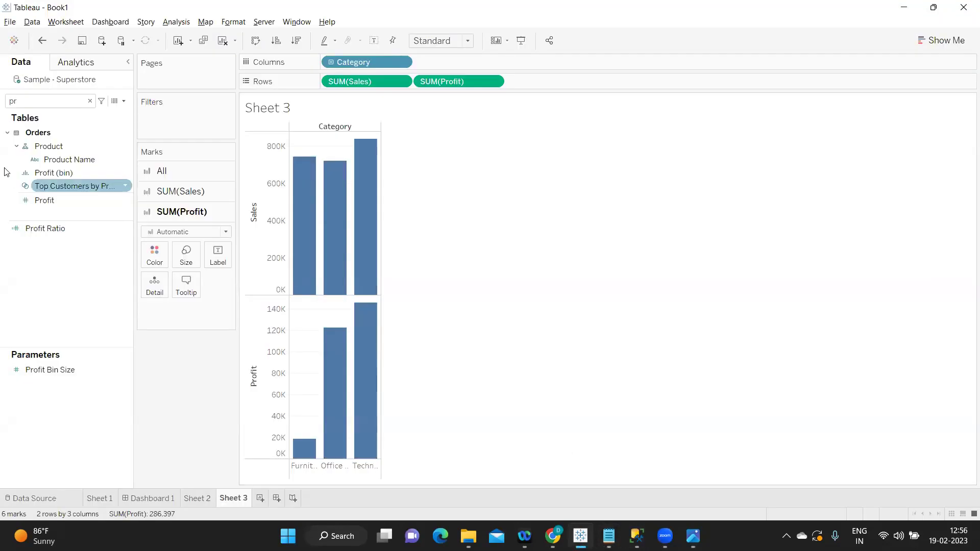
pyautogui.click(89, 102)
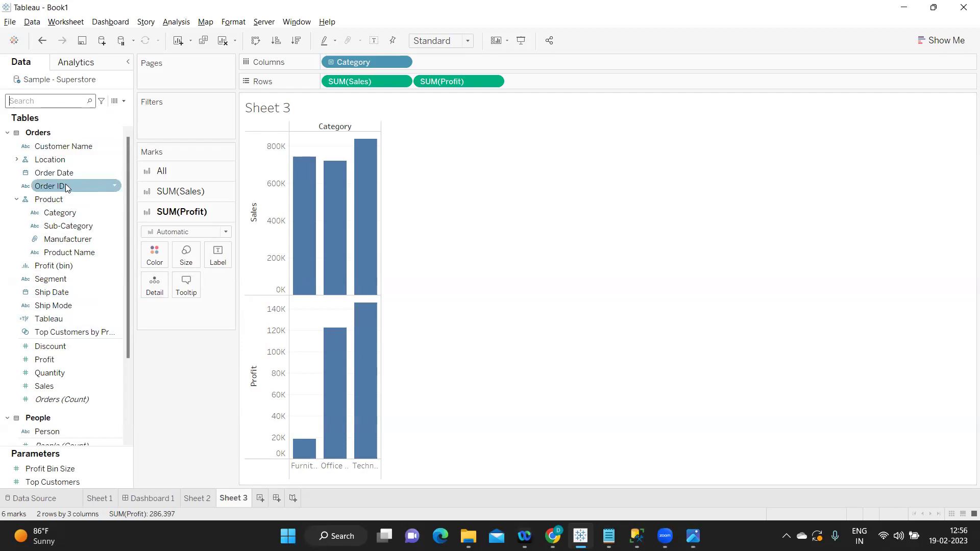
pyautogui.click(124, 104)
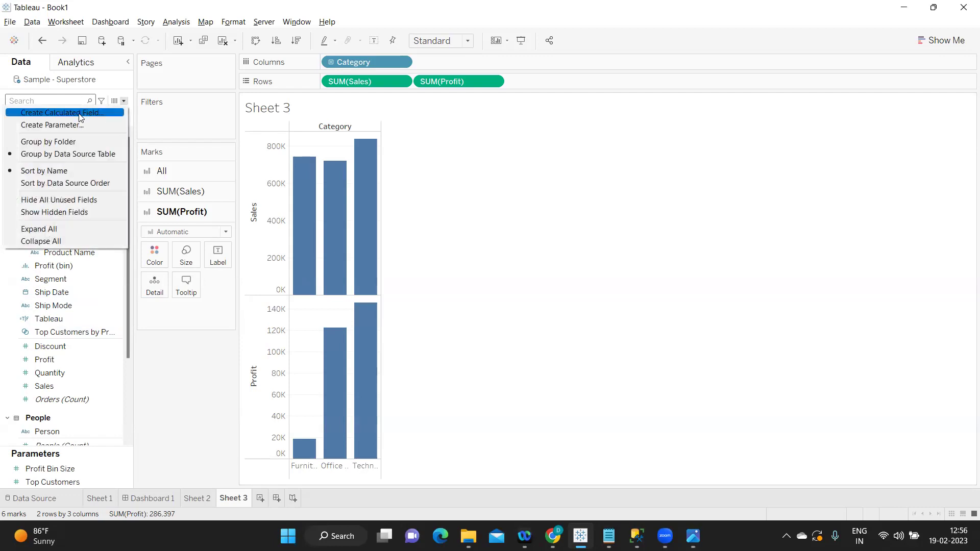
pyautogui.click(178, 376)
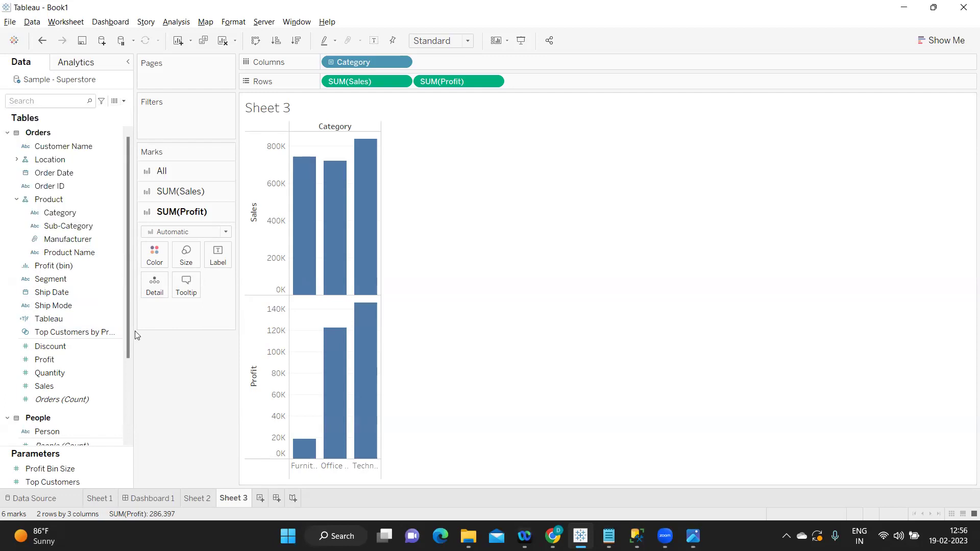
# Examine the Calculated Field option among the Create choices of the Customer Name field
pyautogui.click(95, 146)
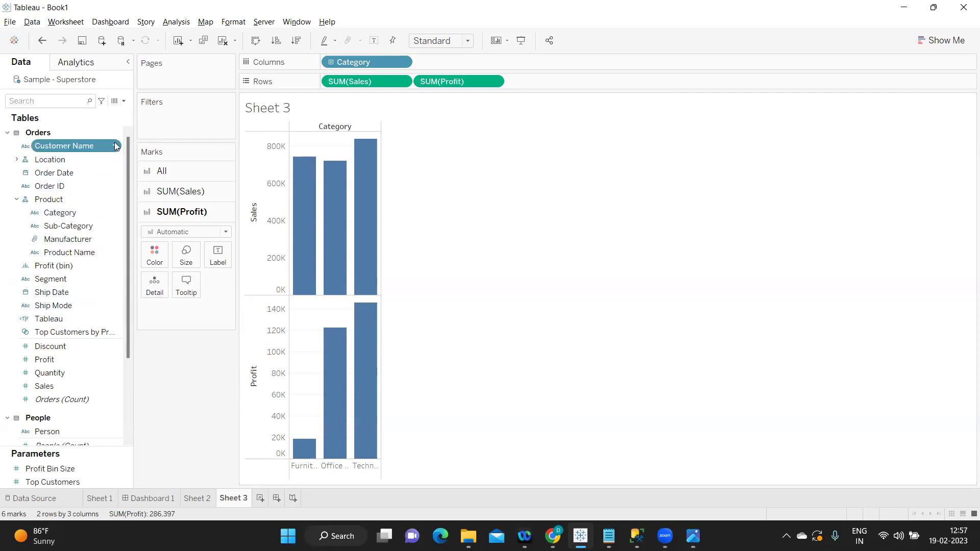
pyautogui.click(116, 147)
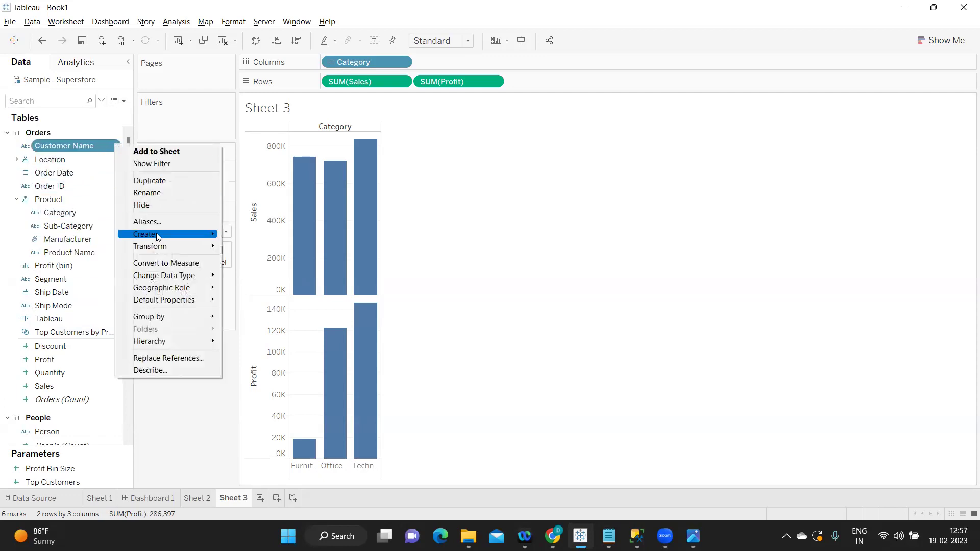
pyautogui.moveTo(138, 237)
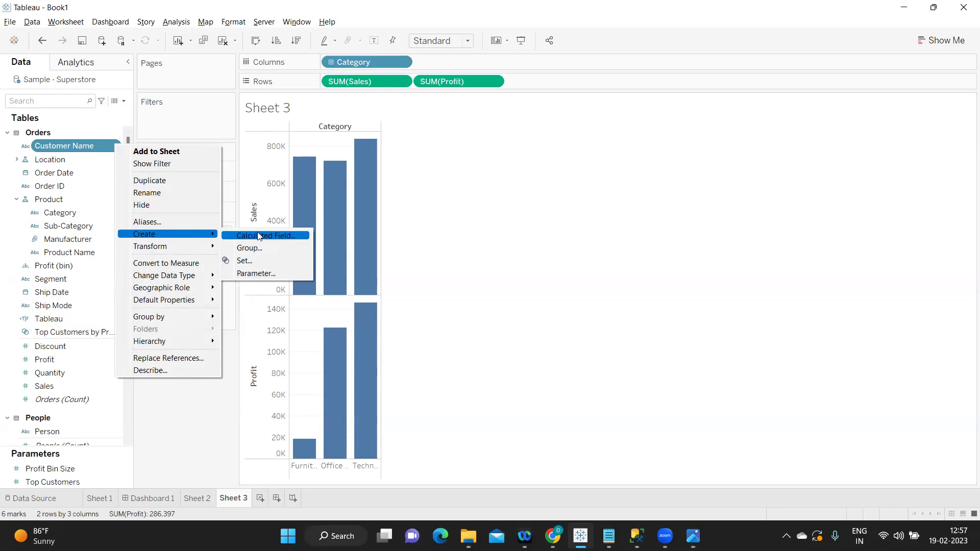
pyautogui.press('Escape')
pyautogui.press('Escape')
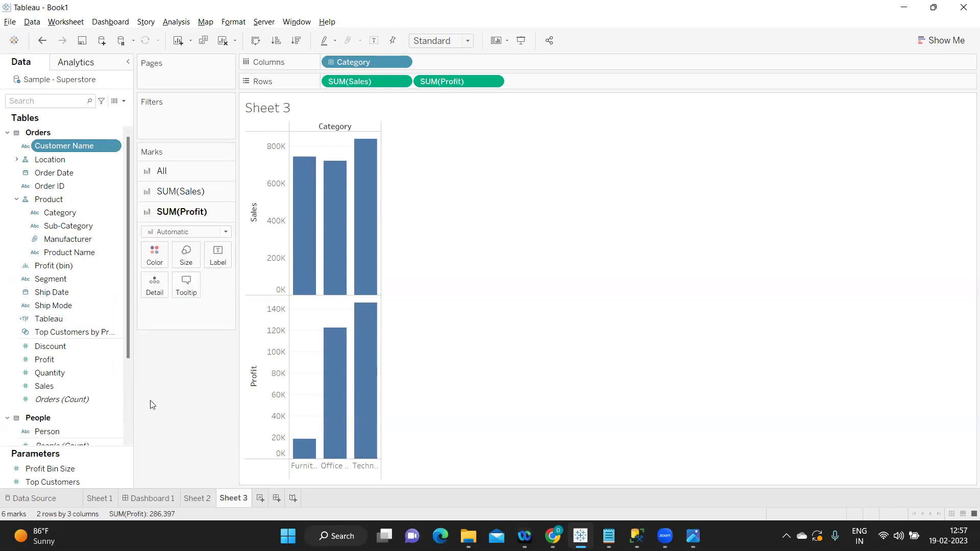
# View the Create Calculated Field option among the worksheet's analysis commands, and switch to Notepad to review question 6 on calculated fields
pyautogui.click(176, 22)
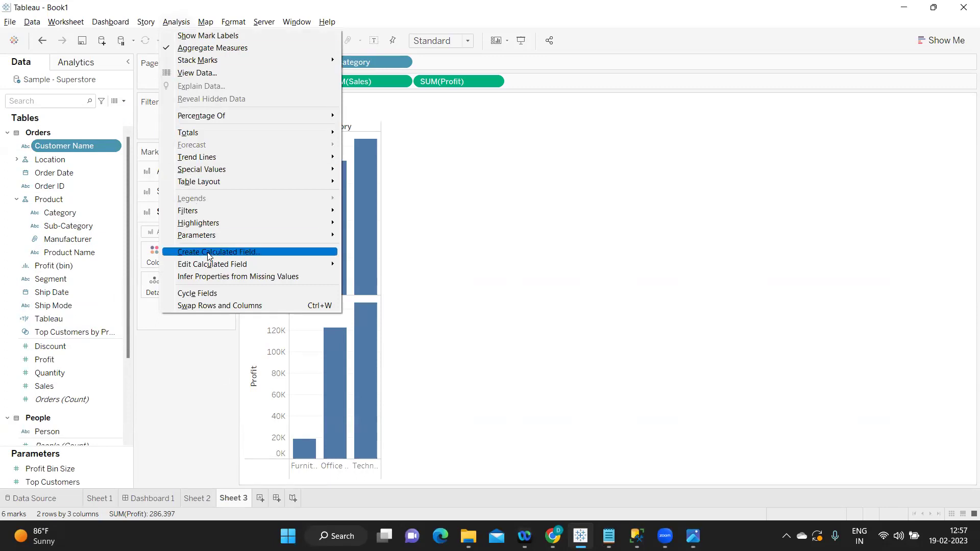
pyautogui.click(180, 361)
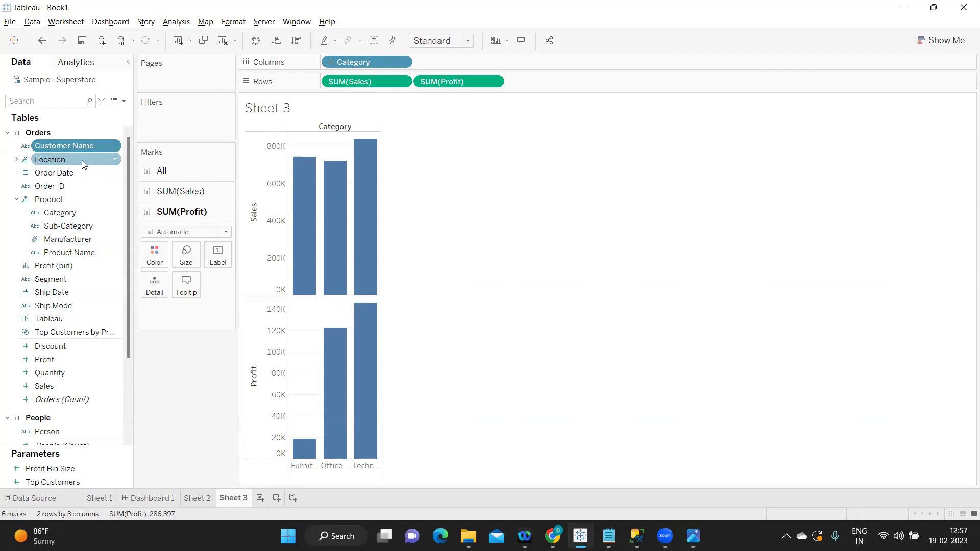
pyautogui.hotkey('alt', 'Tab')
pyautogui.scroll(-1, 270, 263)
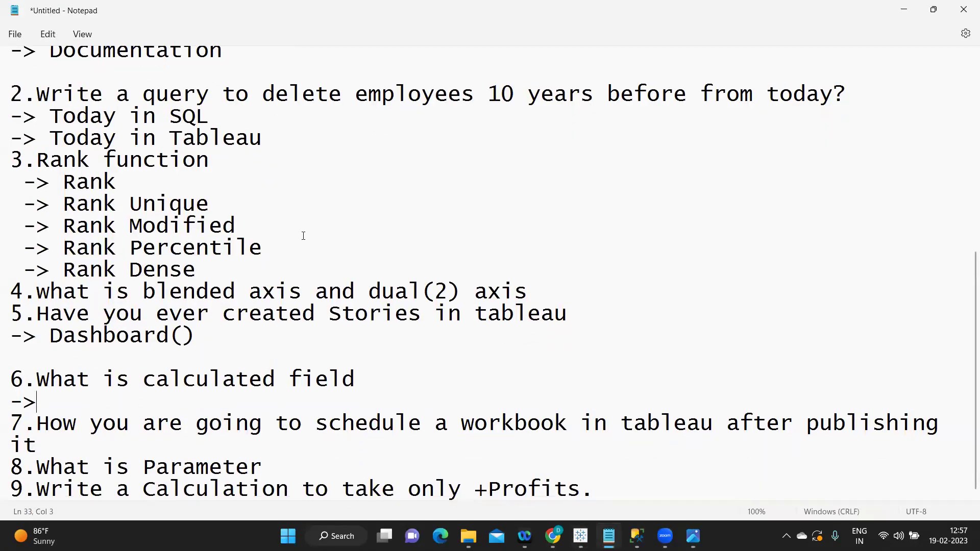
pyautogui.moveTo(365, 379); pyautogui.dragTo(62, 372)
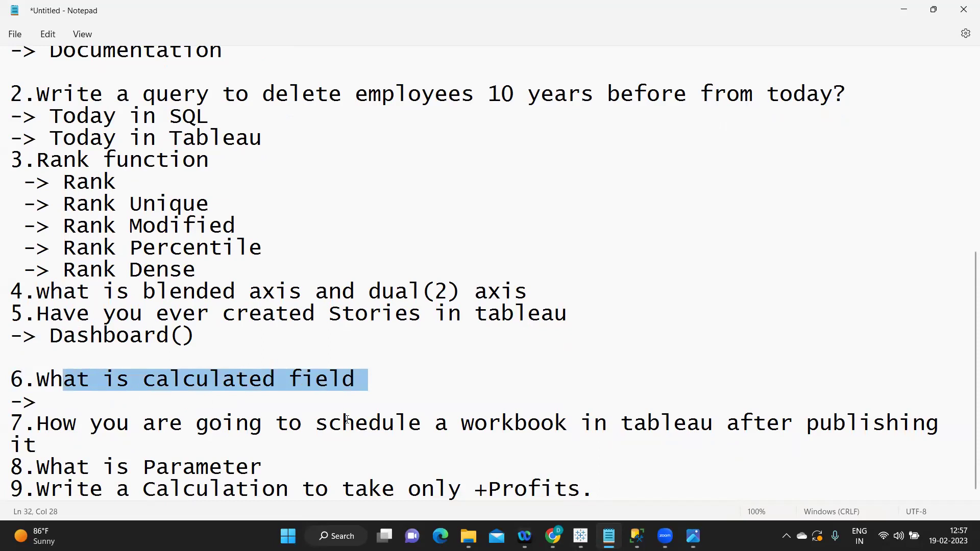
# Review question 7 about scheduling a workbook after publishing and question 8, What is Parameter
pyautogui.moveTo(429, 429); pyautogui.dragTo(872, 428)
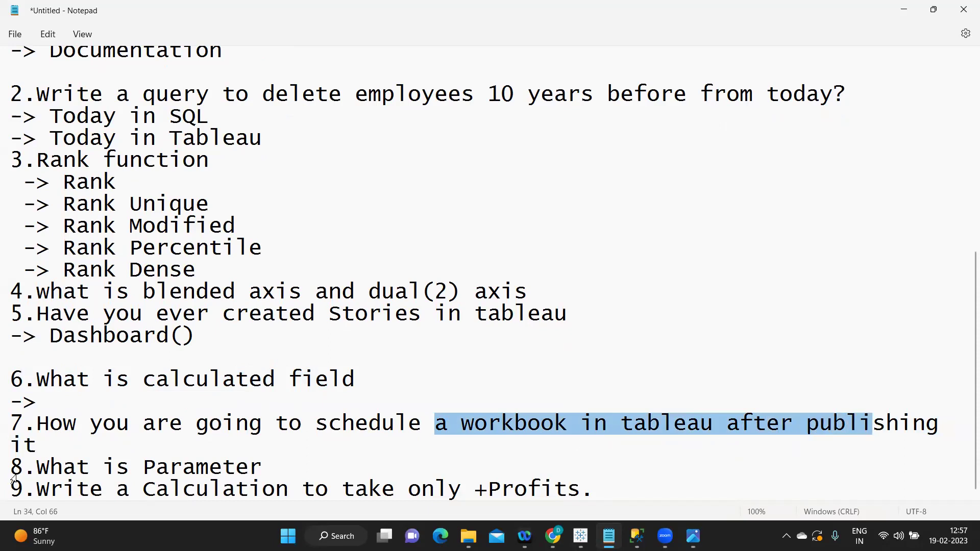
pyautogui.moveTo(13, 423); pyautogui.dragTo(93, 443)
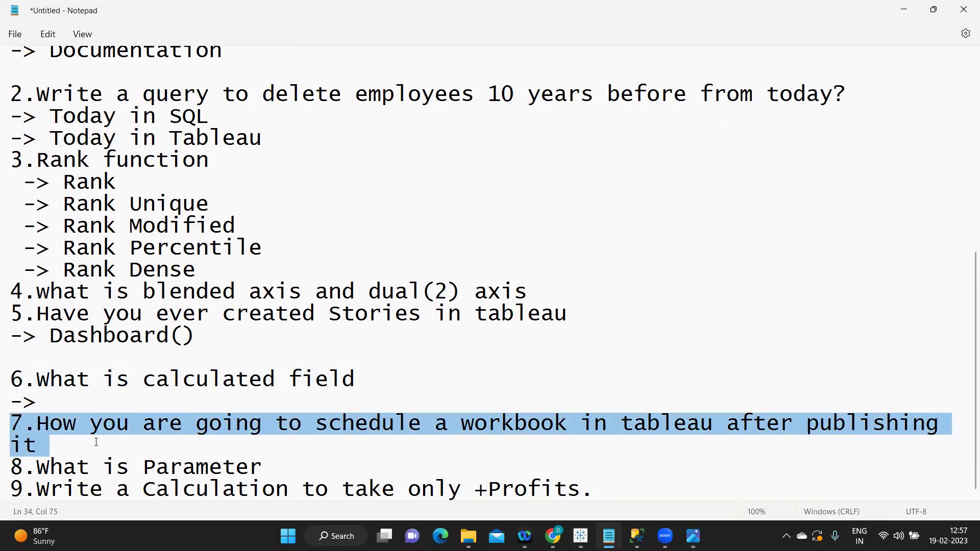
pyautogui.moveTo(38, 445); pyautogui.dragTo(3, 423)
pyautogui.moveTo(263, 467); pyautogui.dragTo(12, 466)
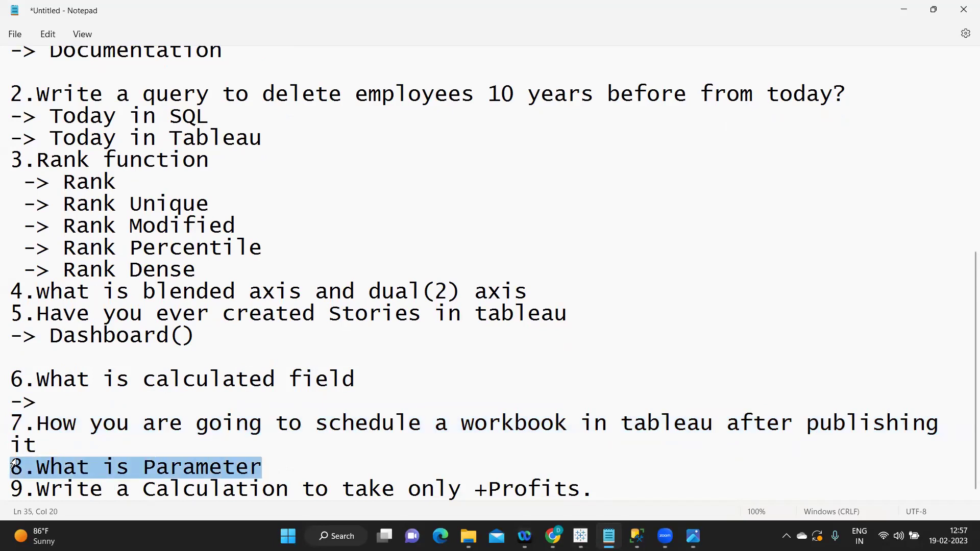
pyautogui.click(172, 469)
pyautogui.moveTo(262, 467); pyautogui.dragTo(124, 470)
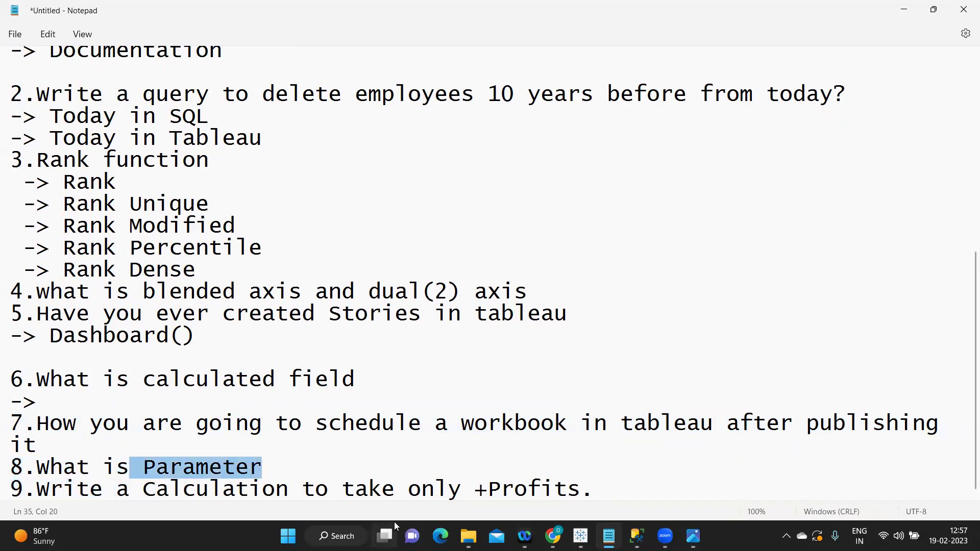
# Add the line "->Use Case (2-4 Use cases ready about Parameters)" under question 8, What is Parameter
pyautogui.click(273, 472)
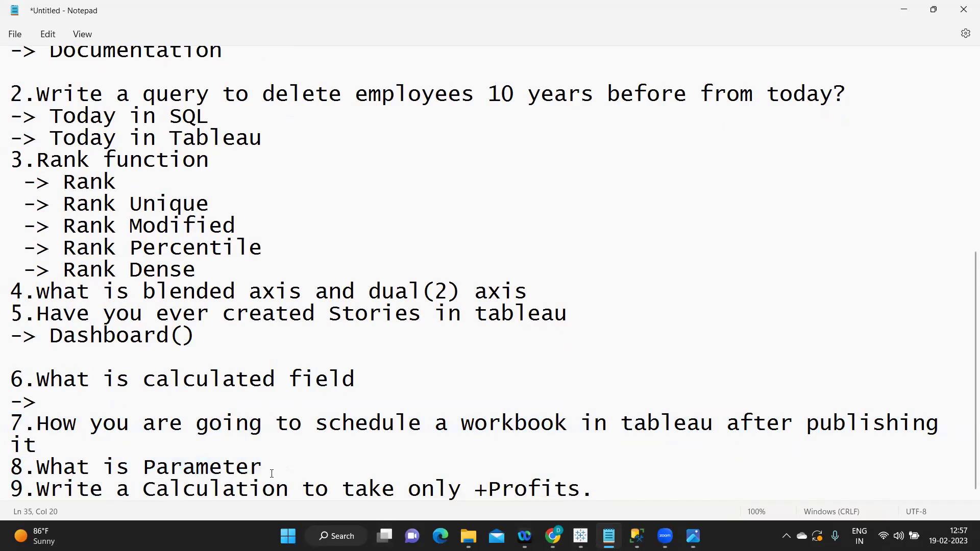
pyautogui.press('Return')
pyautogui.write('->')
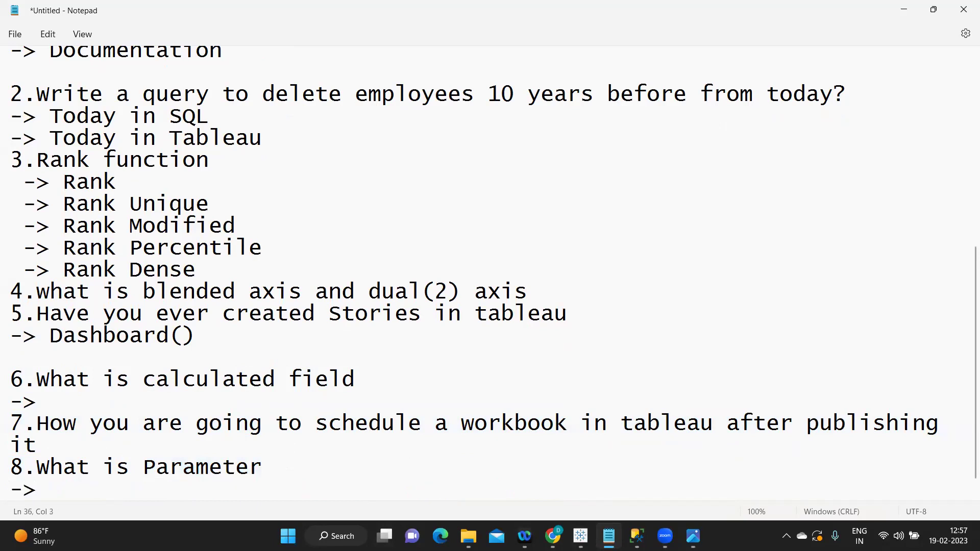
pyautogui.write('Use Case')
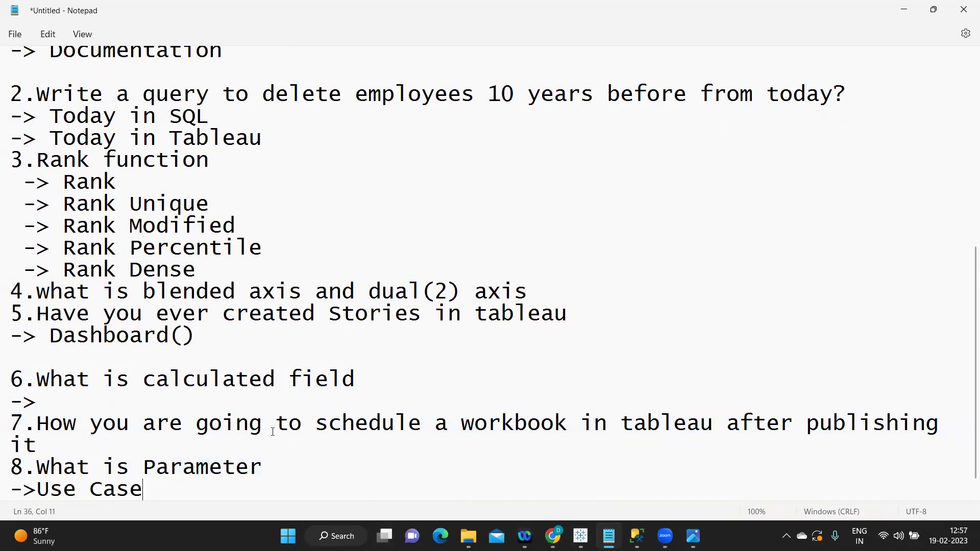
pyautogui.scroll(-1, 272, 431)
pyautogui.write('(2-5')
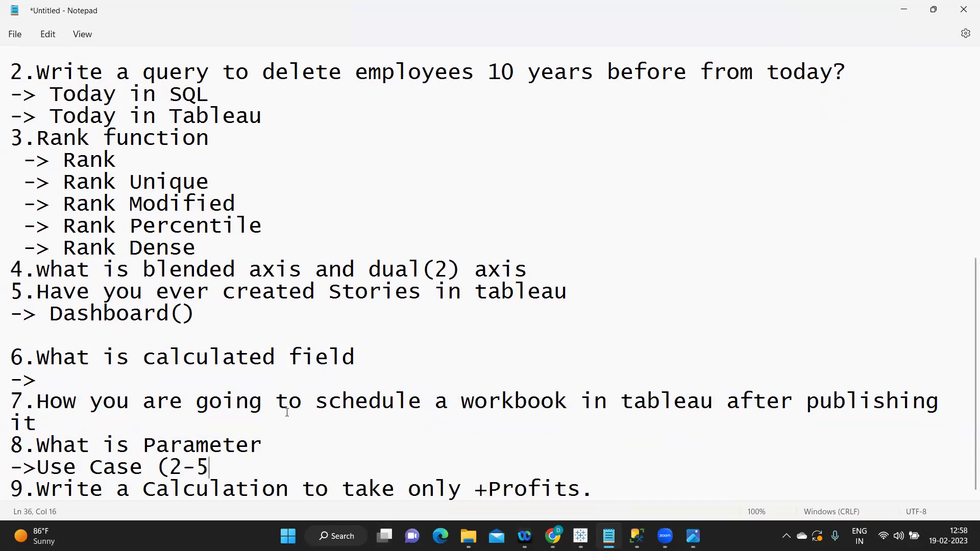
pyautogui.press('BackSpace')
pyautogui.write('4 Uses')
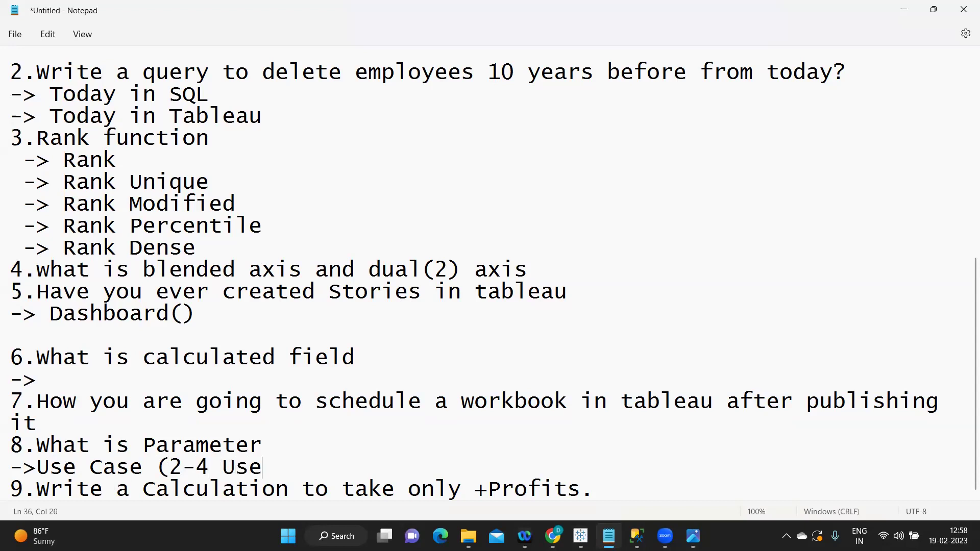
pyautogui.press('BackSpace')
pyautogui.write('cases')
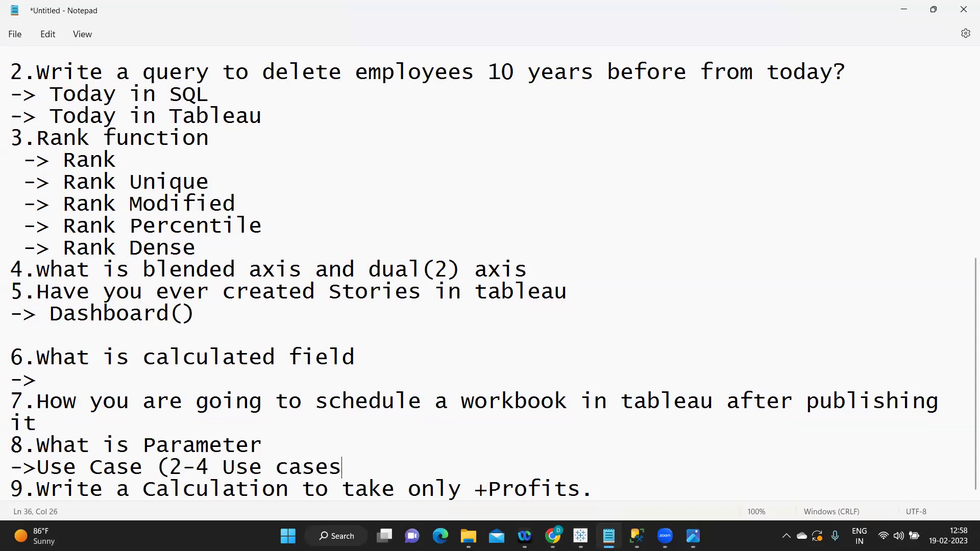
pyautogui.write(' ready about ')
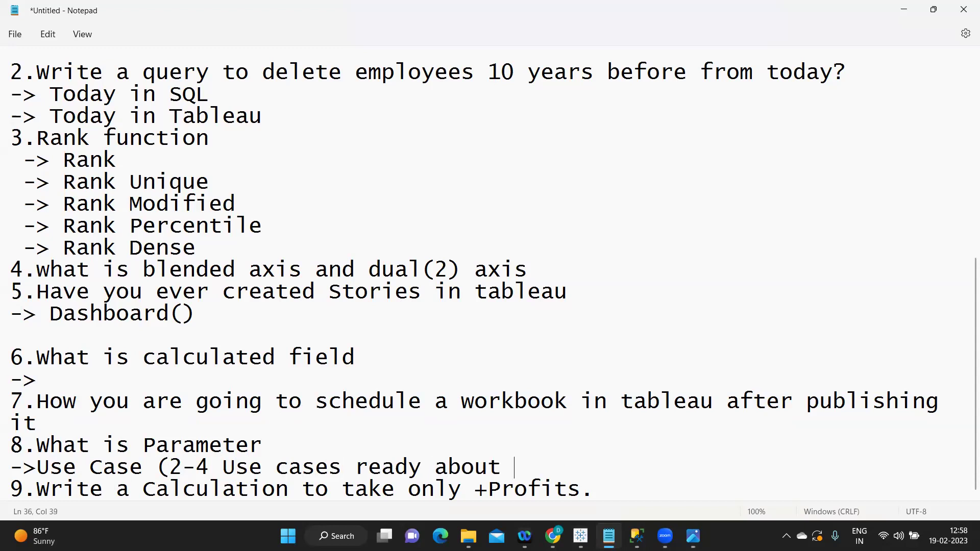
pyautogui.write('Parameters)')
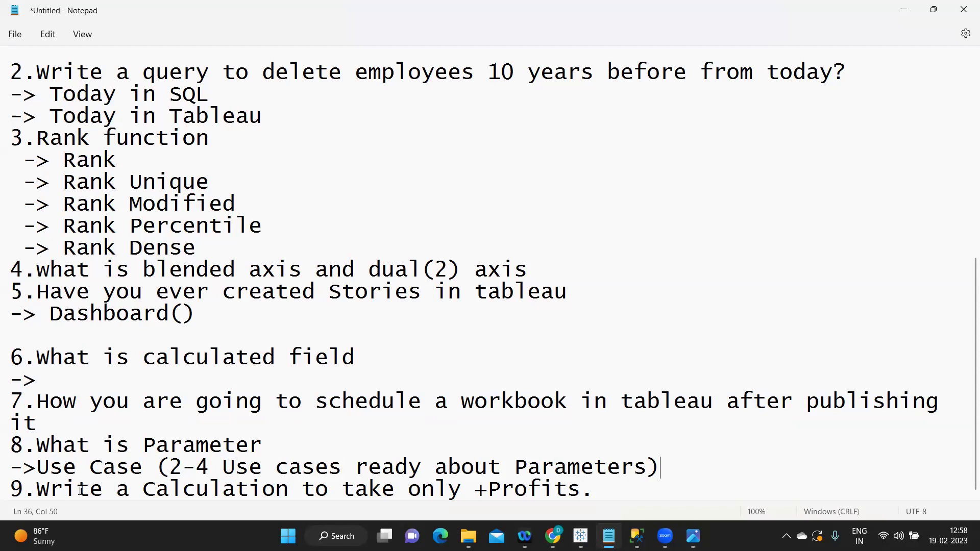
# Review the new use case line, the word Parameter in question 8 and the list of rank functions under question 3
pyautogui.moveTo(23, 467); pyautogui.dragTo(713, 465)
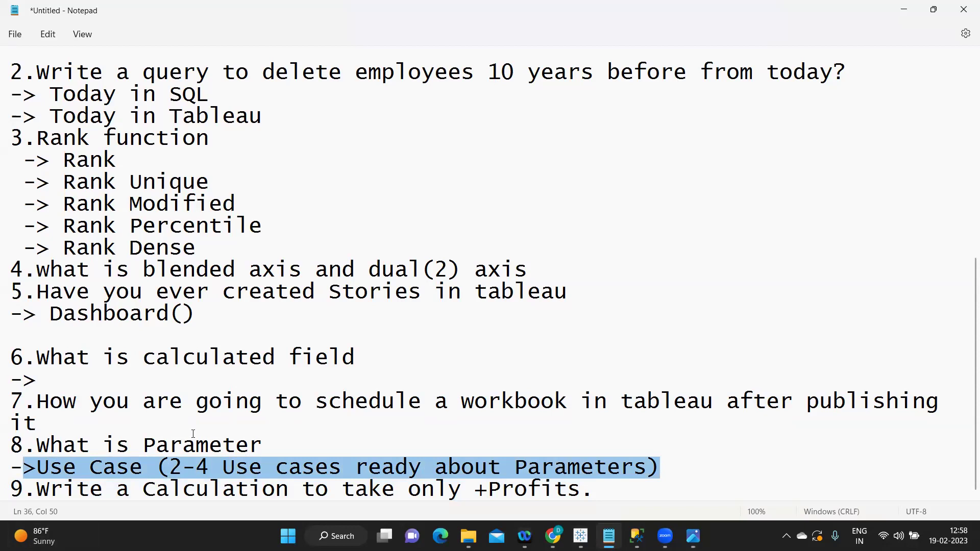
pyautogui.doubleClick(216, 447)
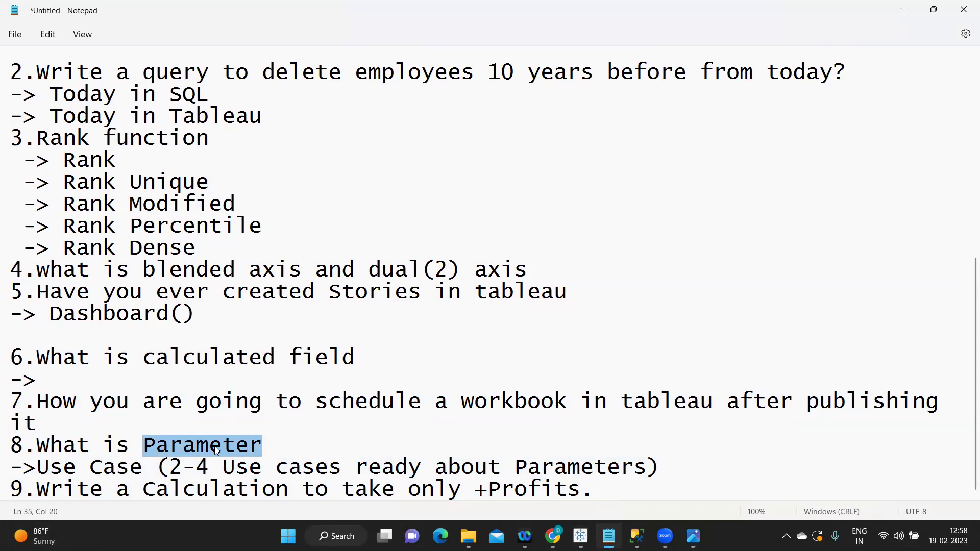
pyautogui.doubleClick(214, 446)
pyautogui.moveTo(21, 147); pyautogui.dragTo(259, 239)
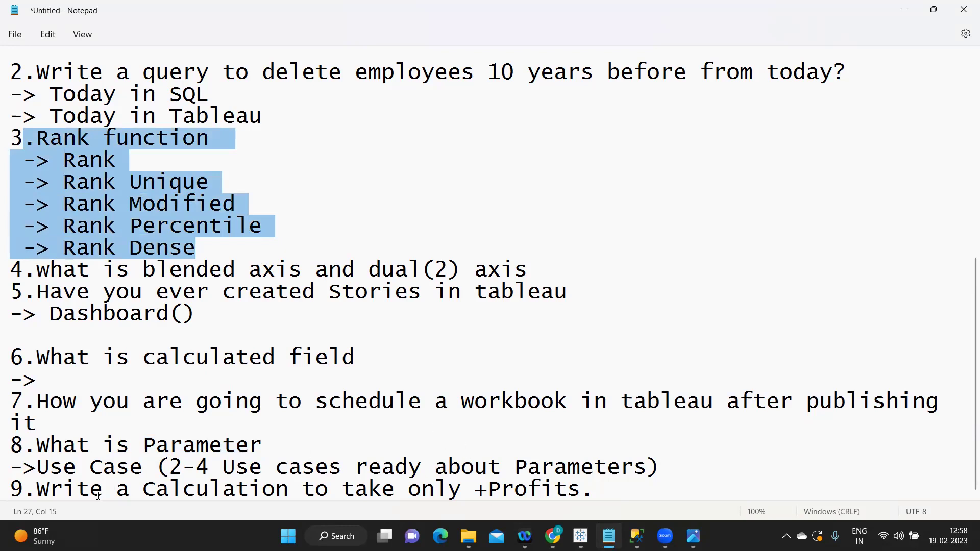
# Review question 9 about a calculation for only +Profits and add a blank line under it
pyautogui.moveTo(65, 488); pyautogui.dragTo(613, 494)
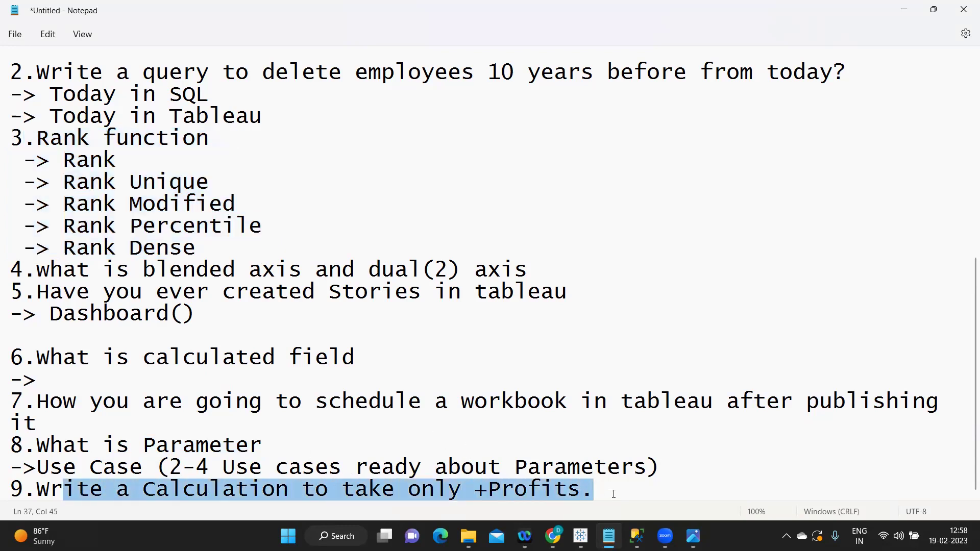
pyautogui.click(614, 494)
pyautogui.press('Return')
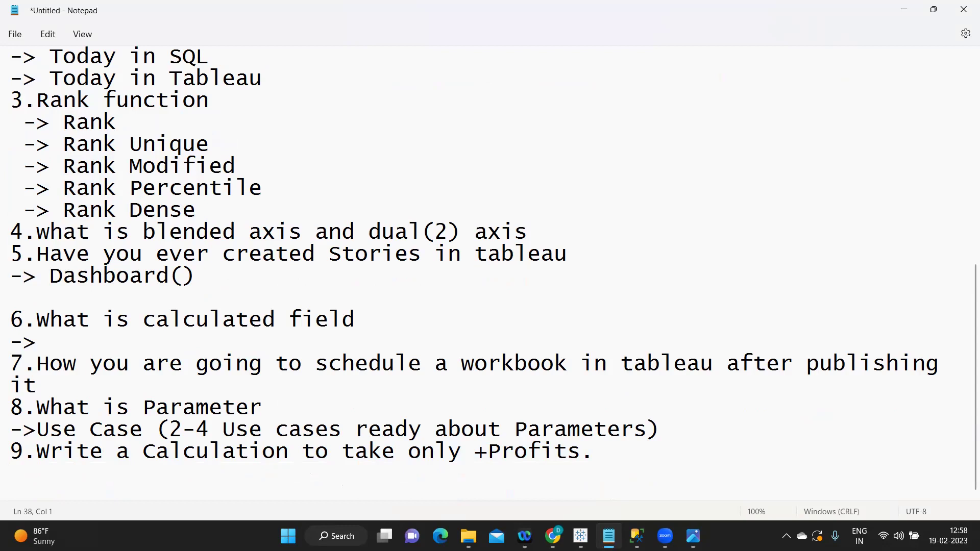
pyautogui.moveTo(475, 451); pyautogui.dragTo(611, 450)
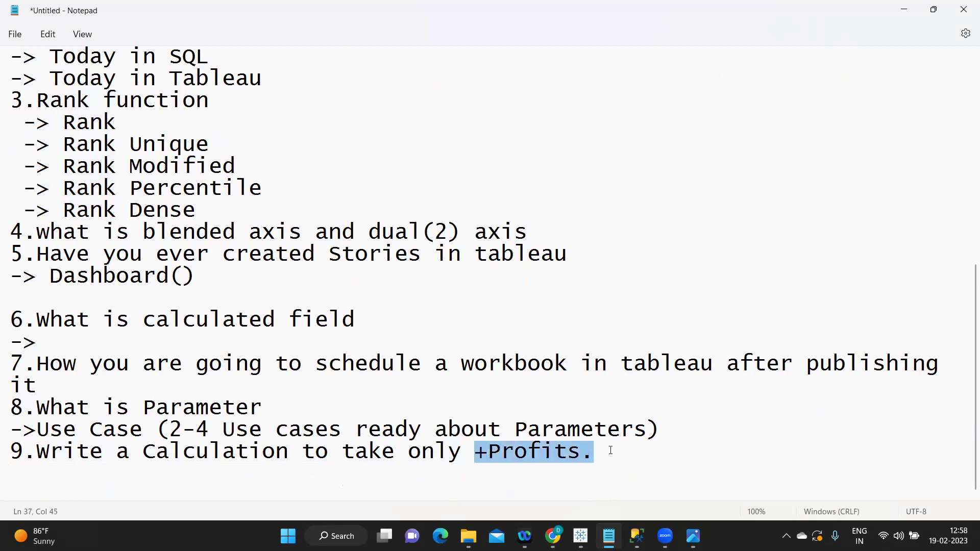
pyautogui.moveTo(475, 451); pyautogui.dragTo(581, 449)
pyautogui.click(589, 450)
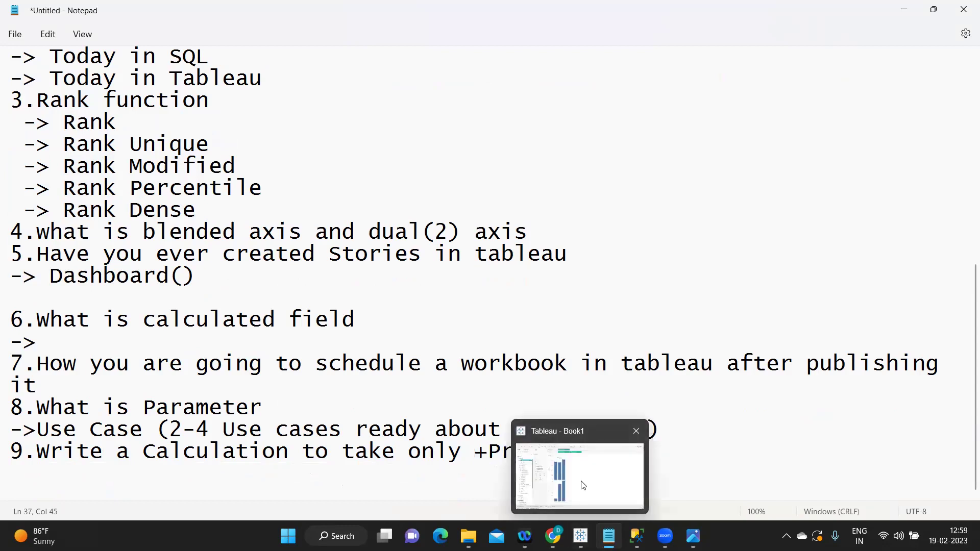
# Switch to Tableau, create a new worksheet, search the fields for "pr" and place Profit on Rows
pyautogui.click(580, 536)
pyautogui.click(260, 498)
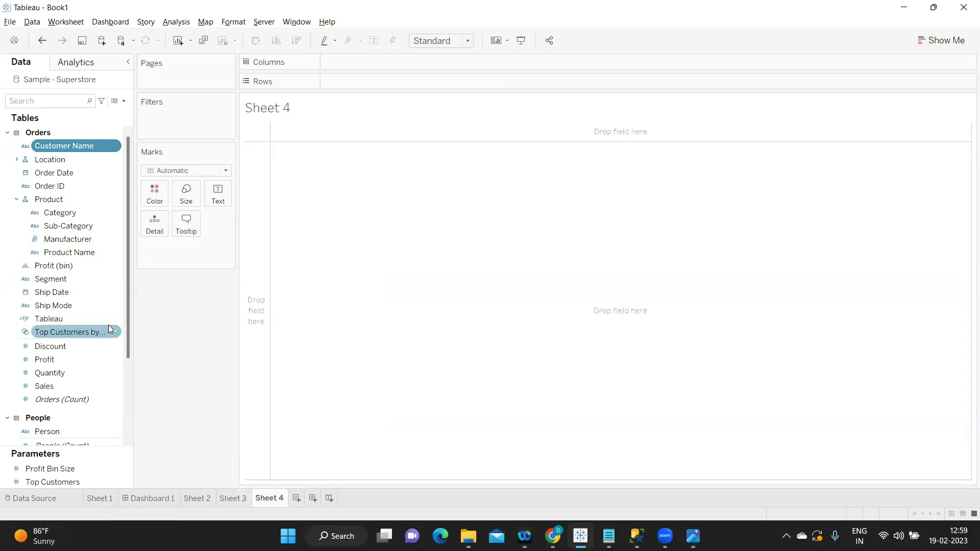
pyautogui.click(39, 99)
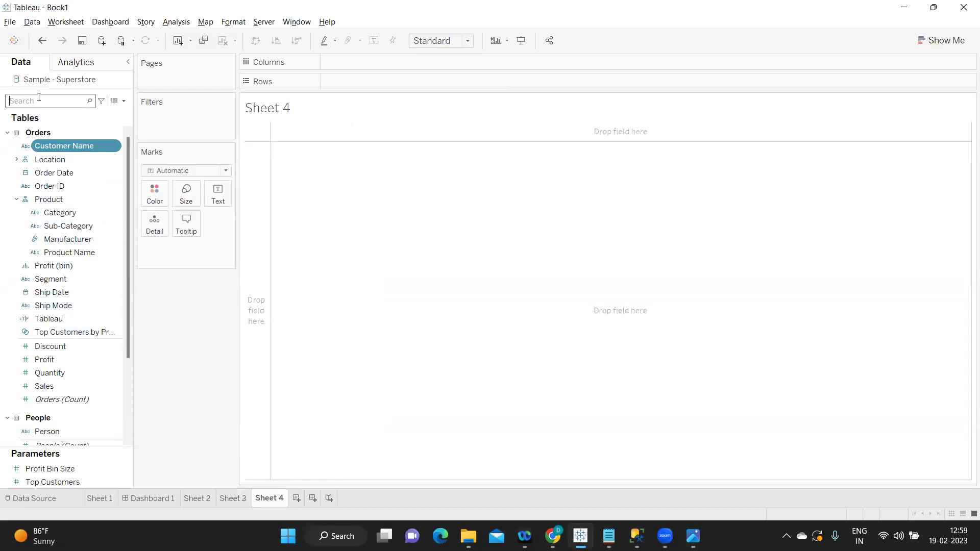
pyautogui.write('pr')
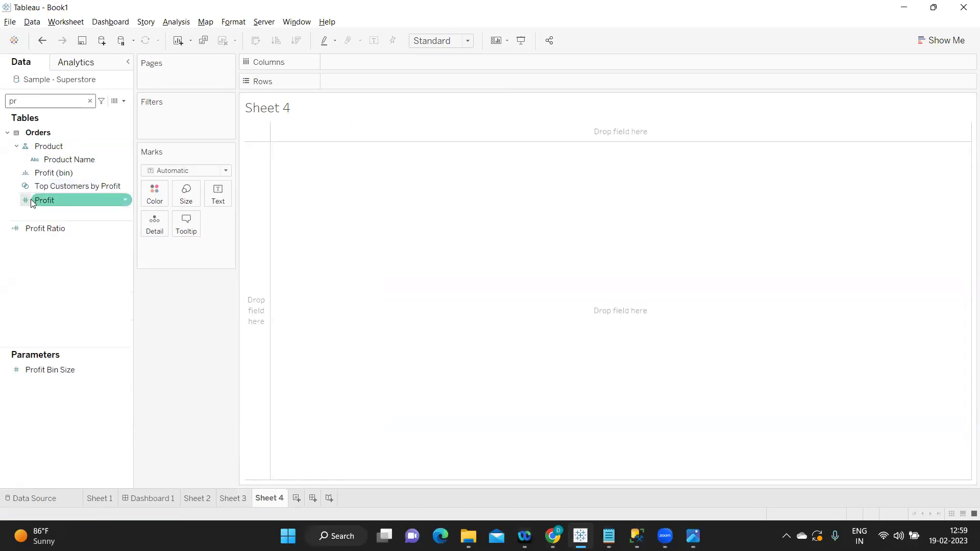
pyautogui.moveTo(43, 201); pyautogui.dragTo(342, 86)
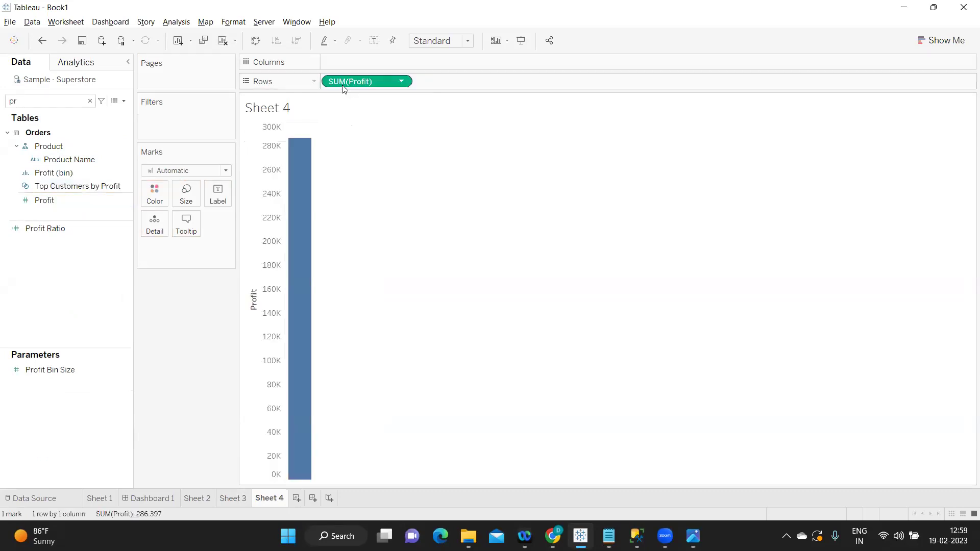
# Convert the Profit field on Rows to discrete and turn off Aggregate Measures to list the individual profit values
pyautogui.click(403, 83)
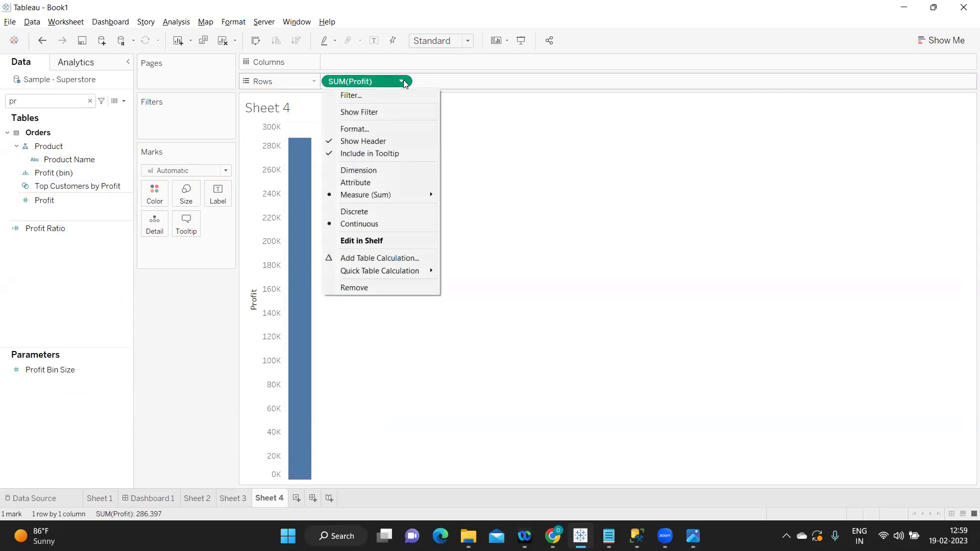
pyautogui.click(381, 213)
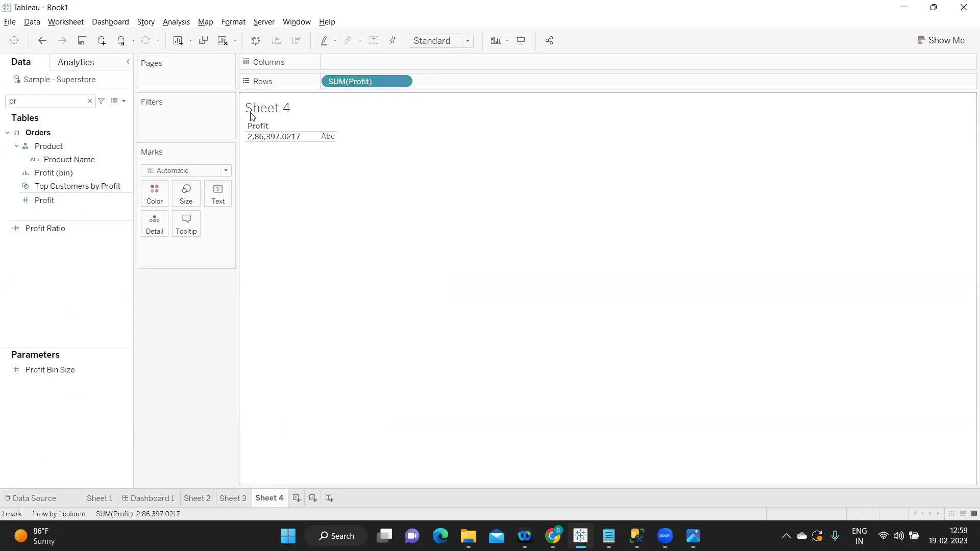
pyautogui.click(176, 21)
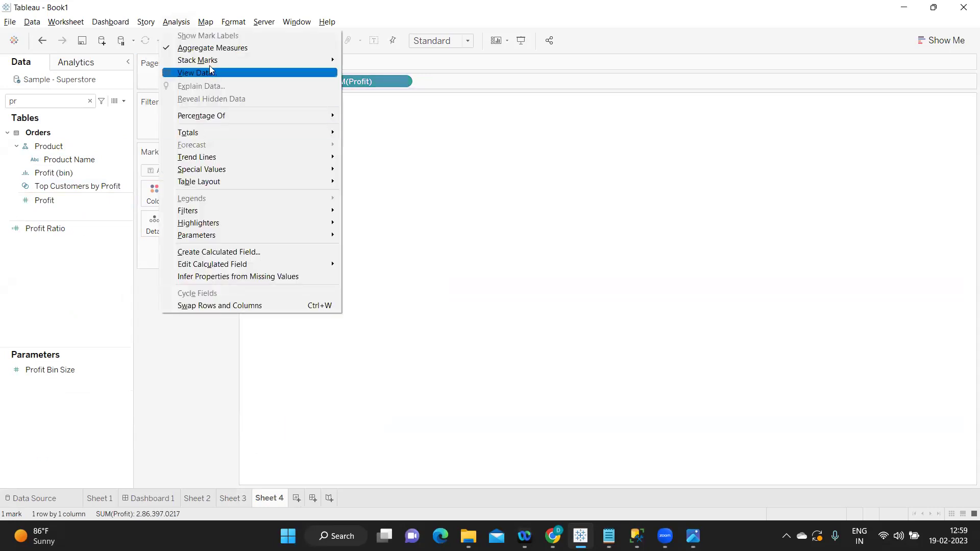
pyautogui.click(209, 48)
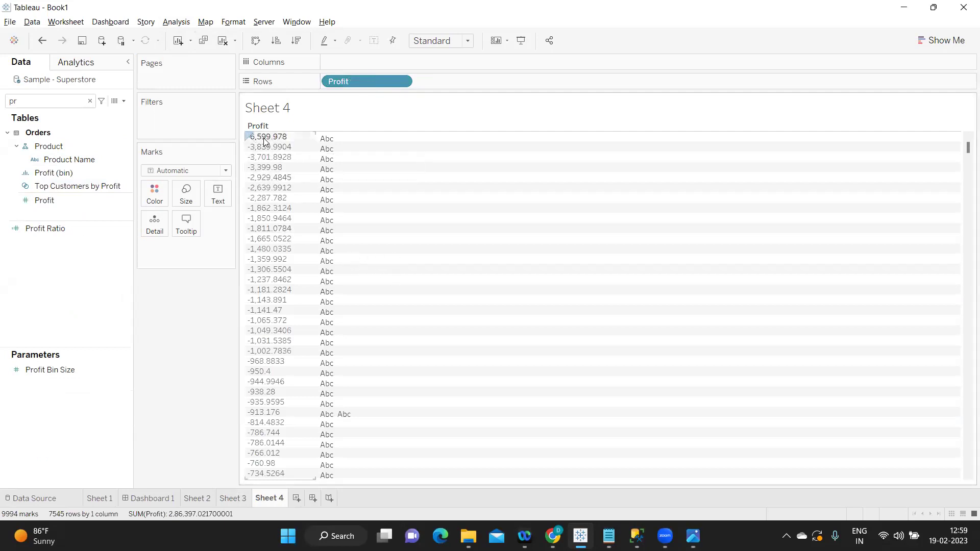
# Search the fields for "or" and add Order ID to Rows before Profit
pyautogui.scroll(-5, 278, 374)
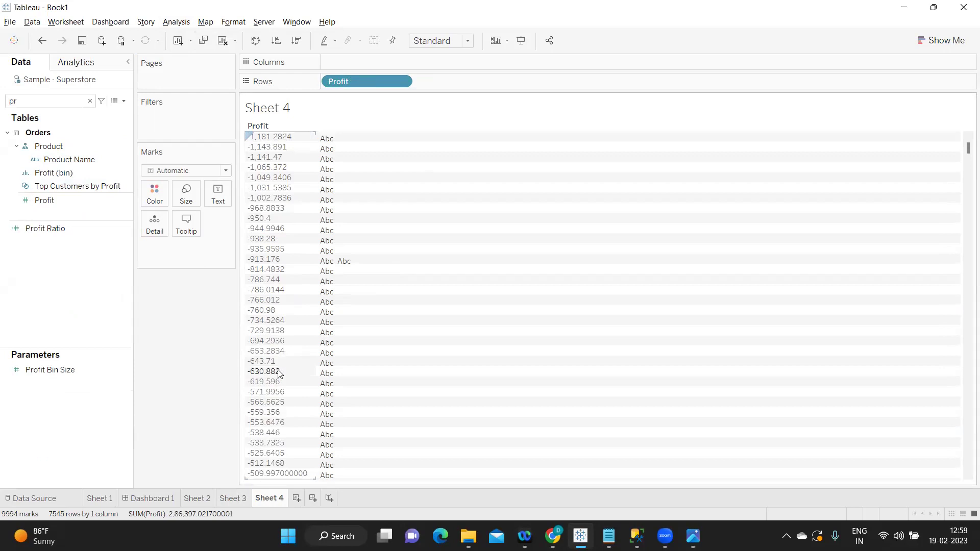
pyautogui.scroll(-10, 278, 374)
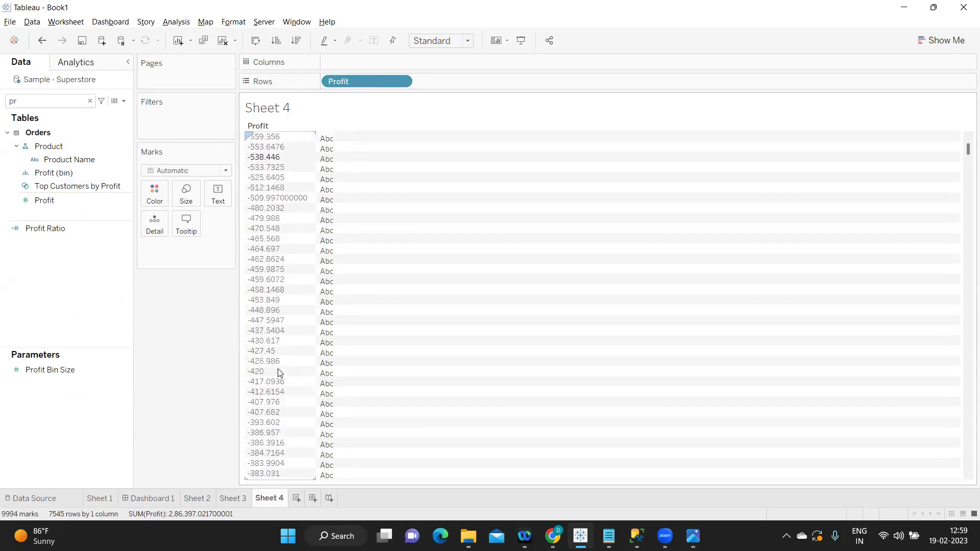
pyautogui.scroll(-10, 279, 374)
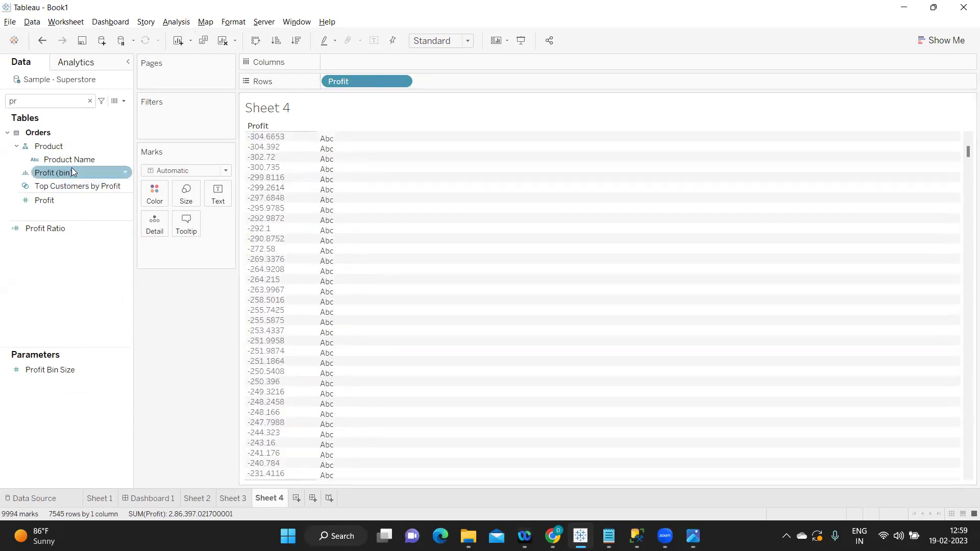
pyautogui.click(77, 100)
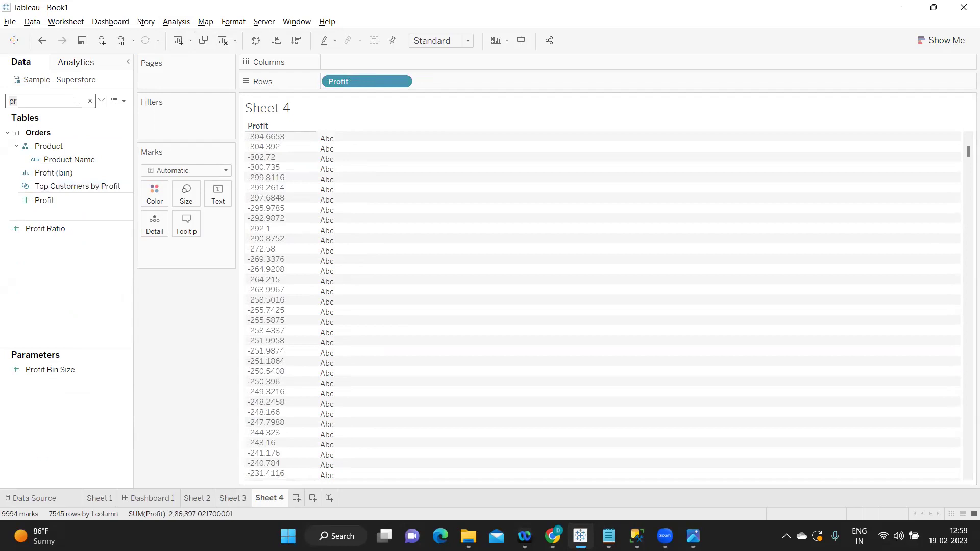
pyautogui.press('BackSpace')
pyautogui.press('BackSpace')
pyautogui.write('or')
pyautogui.moveTo(51, 160); pyautogui.dragTo(330, 79)
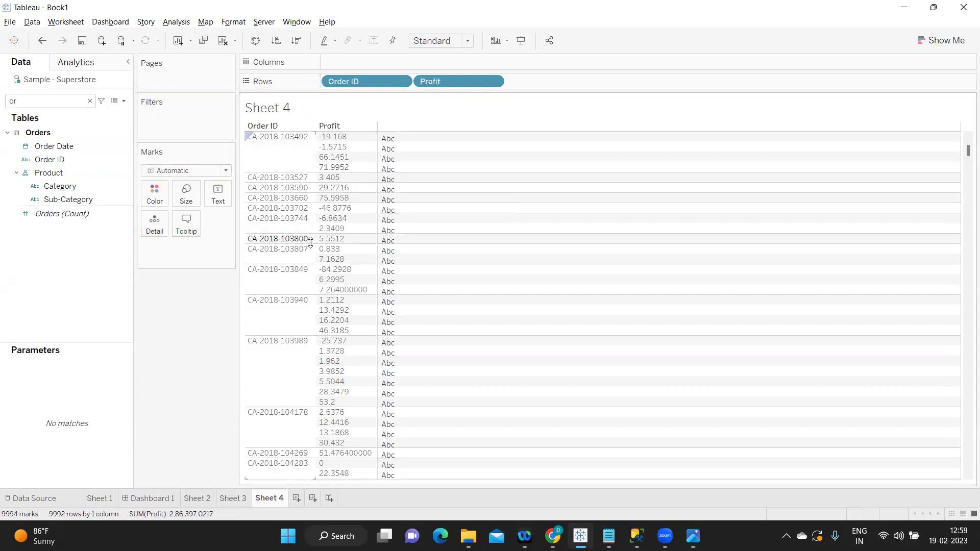
# Create a new calculated field and name it Only Profits
pyautogui.click(123, 101)
pyautogui.click(76, 114)
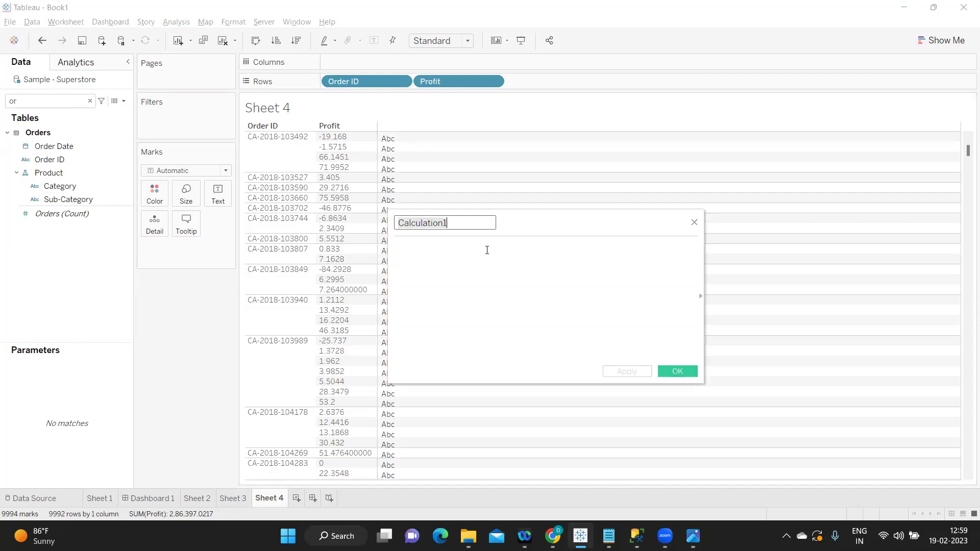
pyautogui.write('Onl')
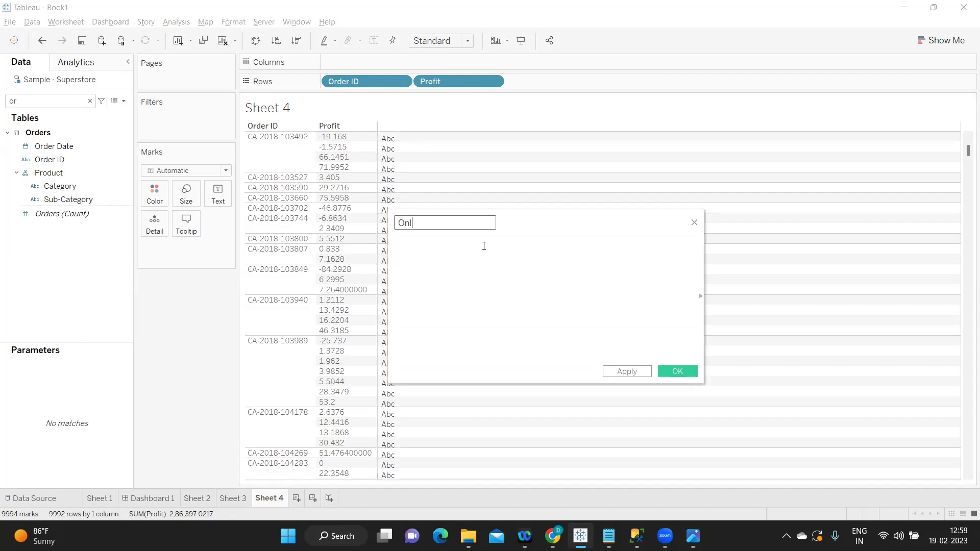
pyautogui.write('y Profits')
pyautogui.press('Tab')
# Enter the formula IF [Profit] > 0 THEN [Profit] ELSE 0 END for the Only Profits field
pyautogui.write('if')
pyautogui.press('Return')
pyautogui.write('prof')
pyautogui.press('Return')
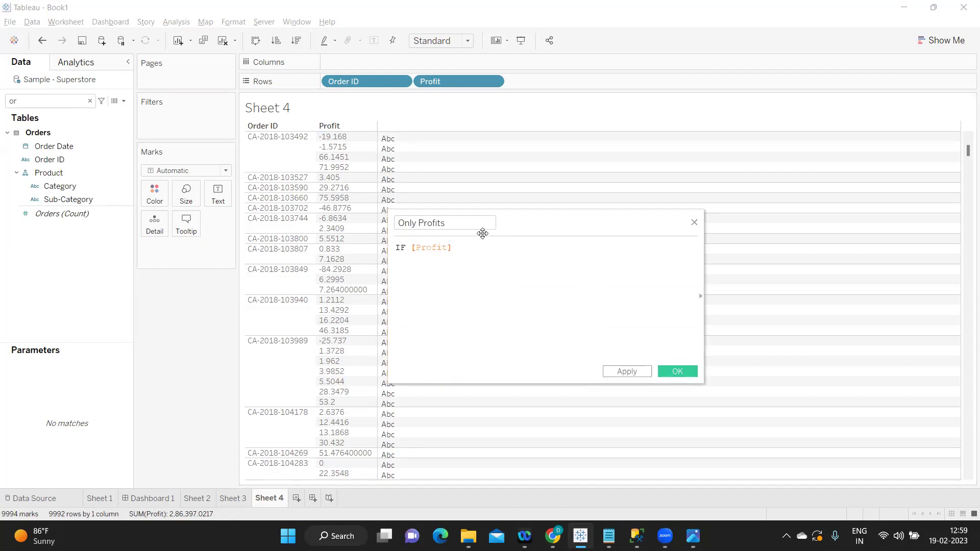
pyautogui.write('> 0 then')
pyautogui.press('Return')
pyautogui.write('pro')
pyautogui.press('Return')
pyautogui.write('el')
pyautogui.press('Return')
pyautogui.write('0 end')
pyautogui.press('Return')
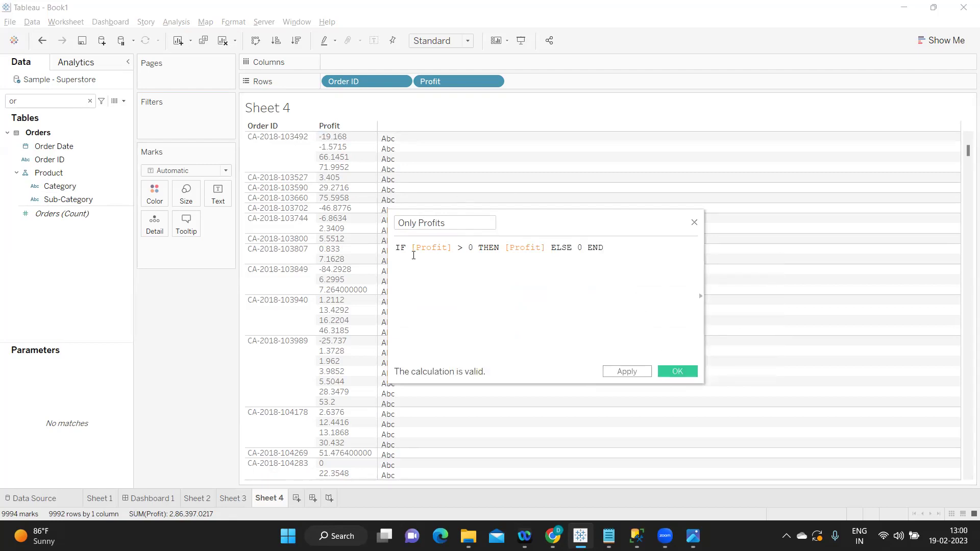
# Review the formula's condition, its THEN [Profit] result and its ELSE 0 value, and apply the calculation with the editor left open
pyautogui.moveTo(414, 249); pyautogui.dragTo(547, 244)
pyautogui.click(493, 262)
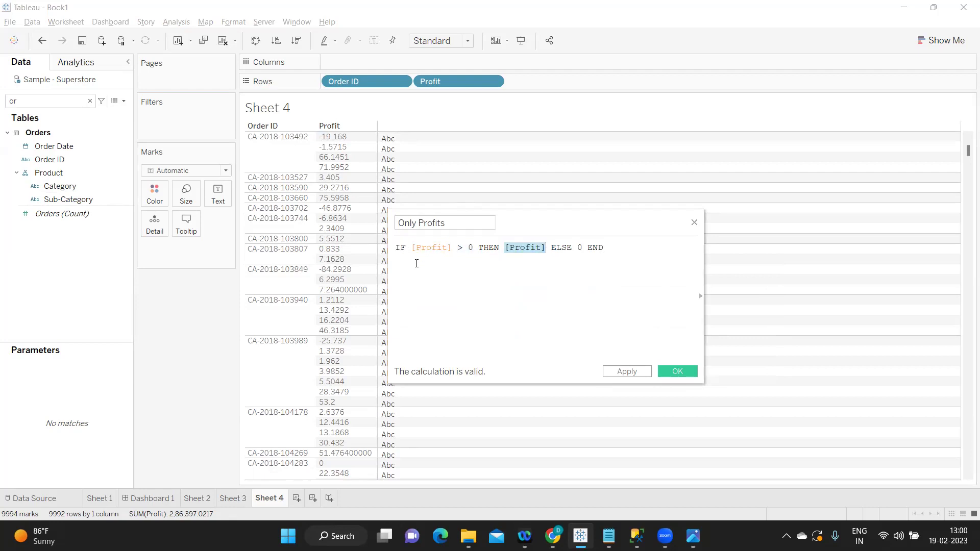
pyautogui.doubleClick(580, 250)
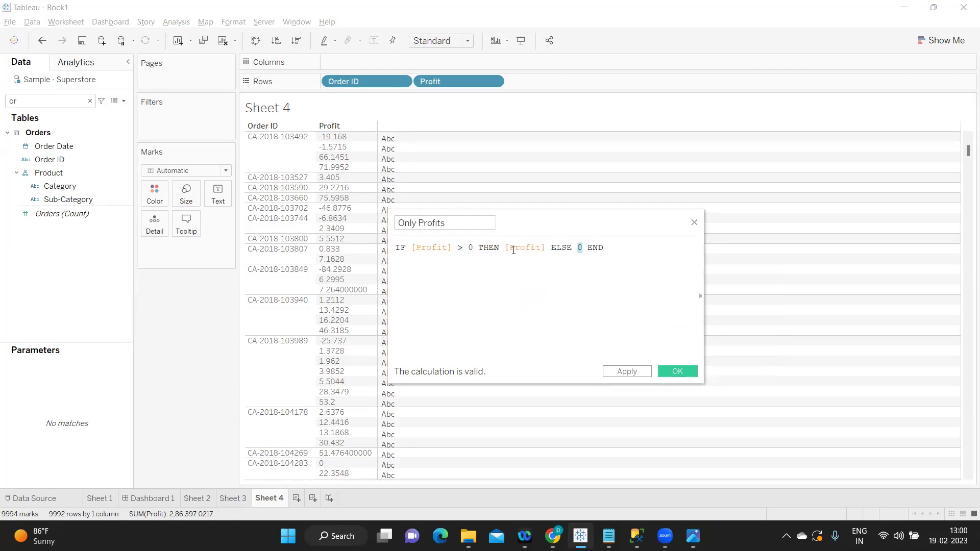
pyautogui.moveTo(411, 248); pyautogui.dragTo(473, 243)
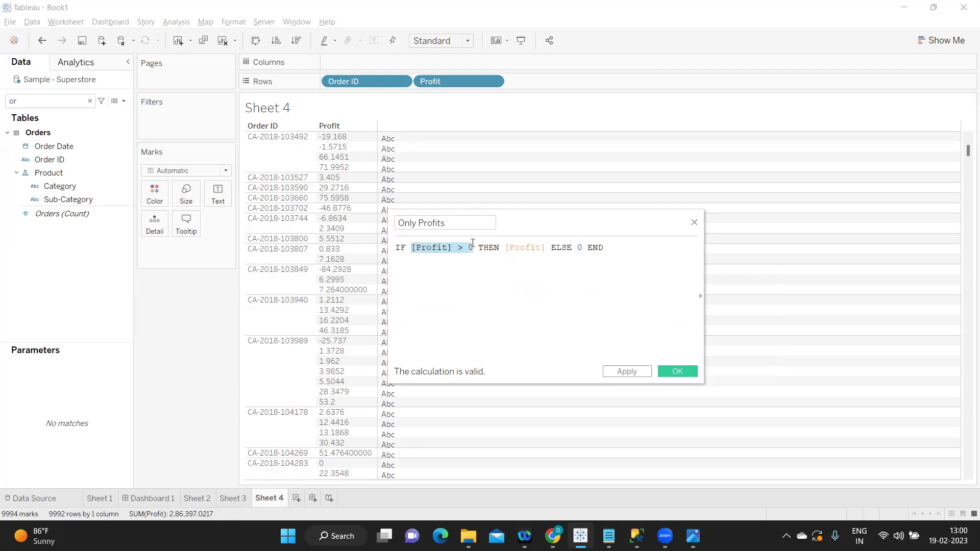
pyautogui.doubleClick(579, 250)
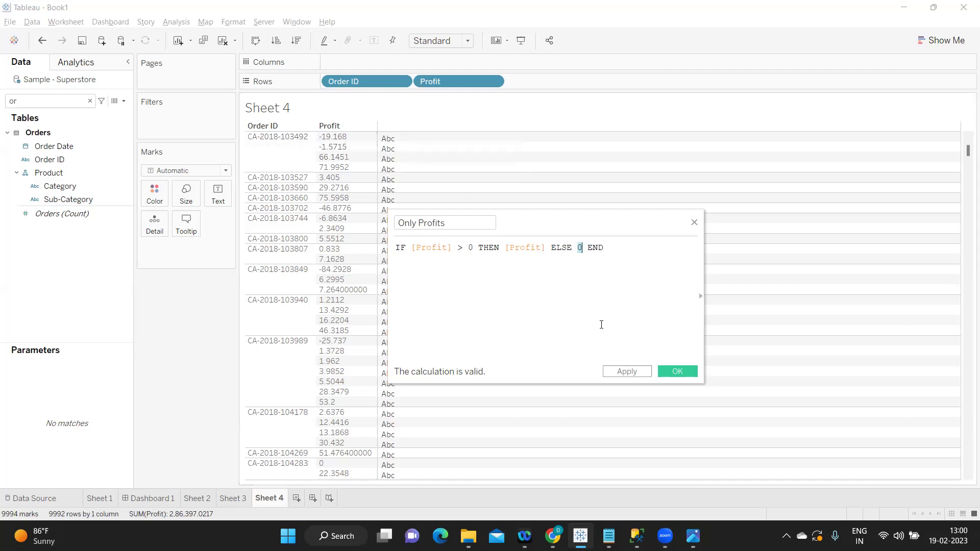
pyautogui.click(641, 376)
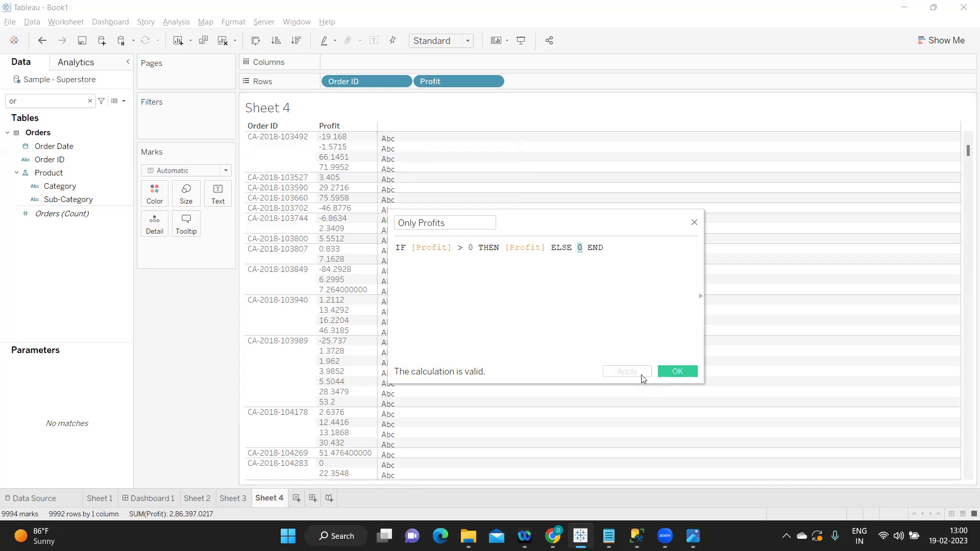
# Search the fields for "Onl" and show Only Profits as text marks beside each profit value
pyautogui.click(27, 101)
pyautogui.press('BackSpace')
pyautogui.press('BackSpace')
pyautogui.write('O')
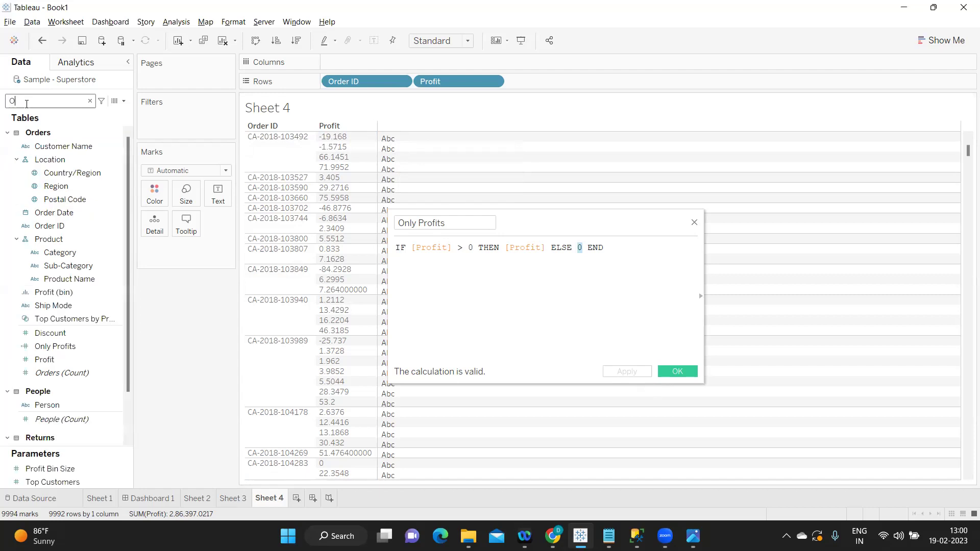
pyautogui.write('nl')
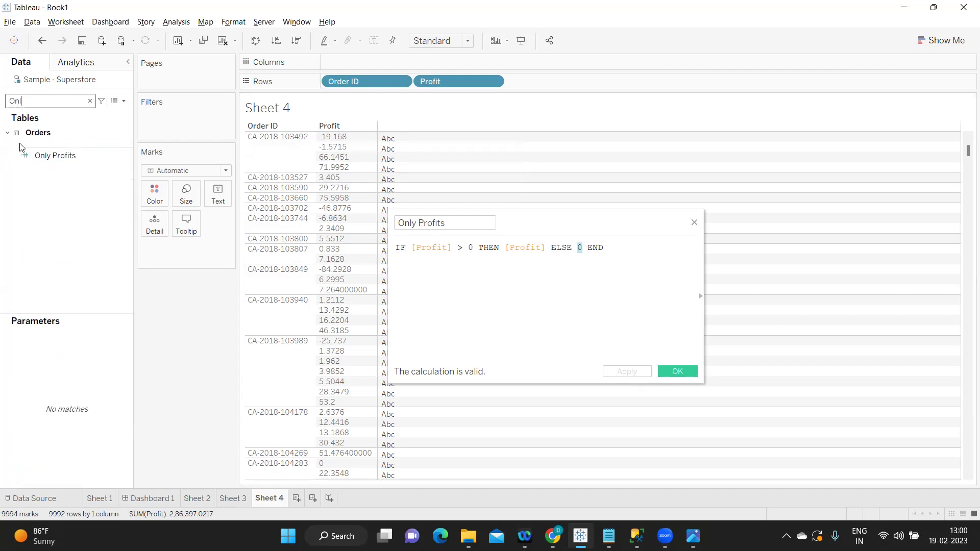
pyautogui.moveTo(47, 155); pyautogui.dragTo(214, 199)
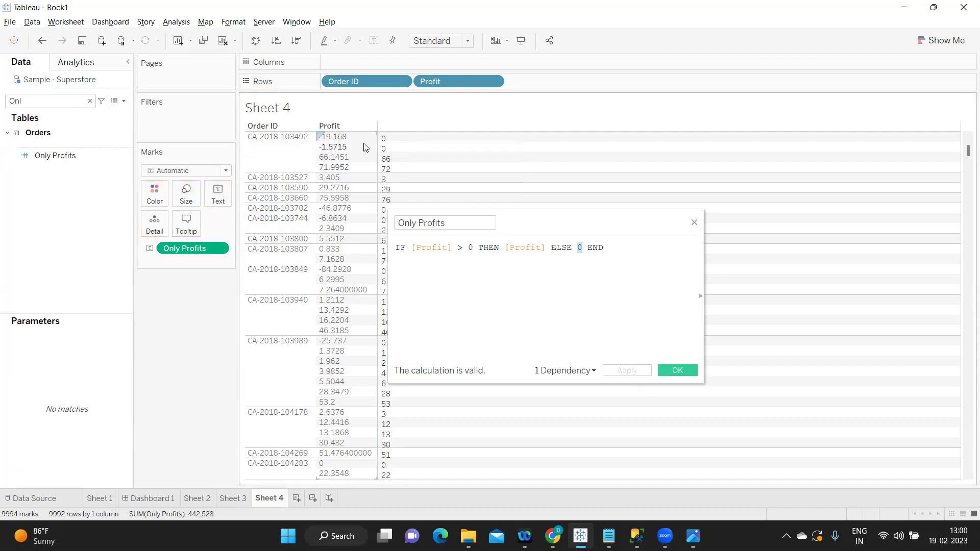
# Compare the Only Profits marks with the profit values and highlight the whole IF formula in the calculation editor
pyautogui.moveTo(385, 162)
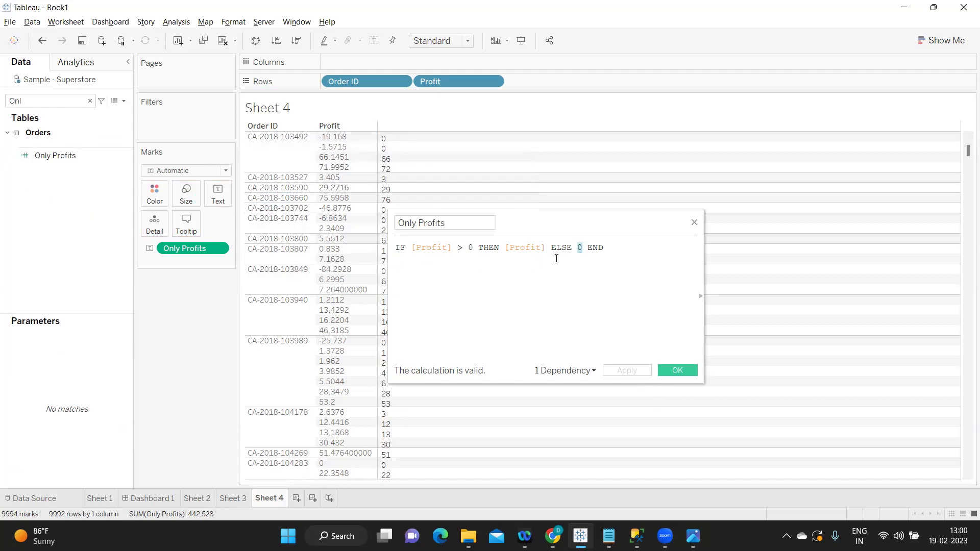
pyautogui.hotkey('ctrl', 'a')
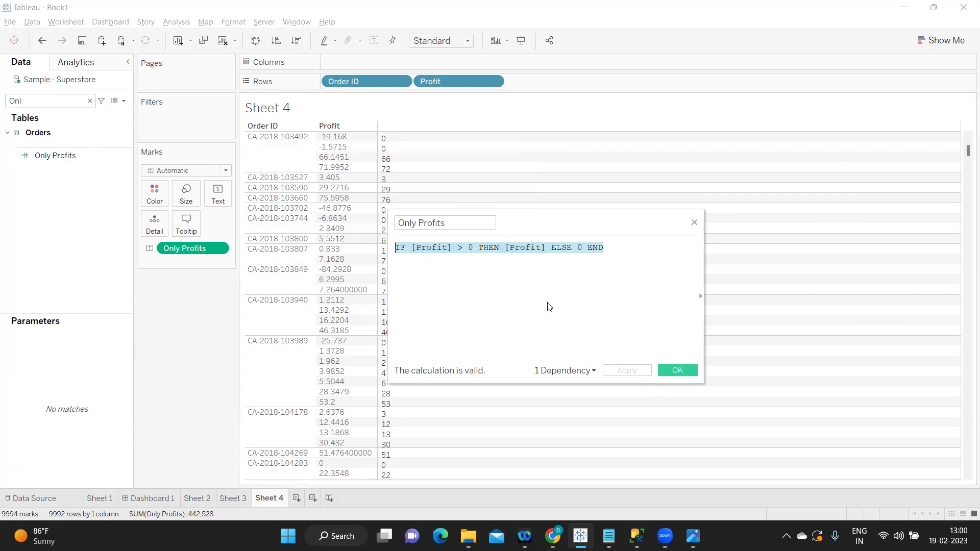
pyautogui.click(566, 276)
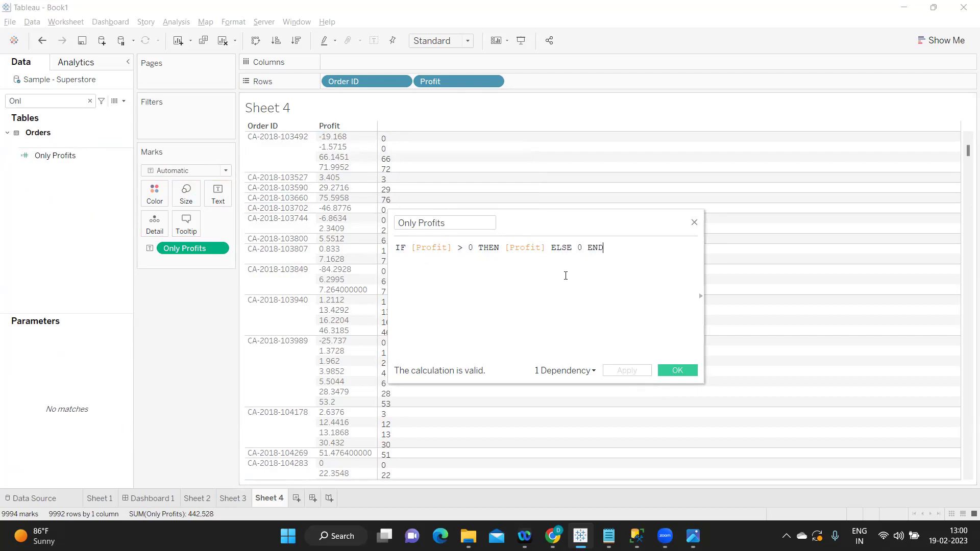
pyautogui.moveTo(552, 535)
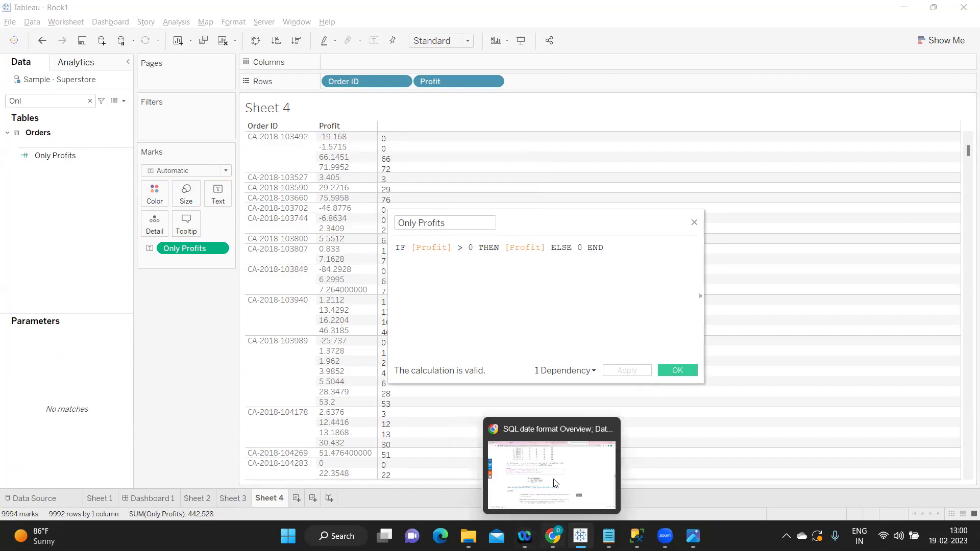
pyautogui.moveTo(628, 247); pyautogui.dragTo(354, 247)
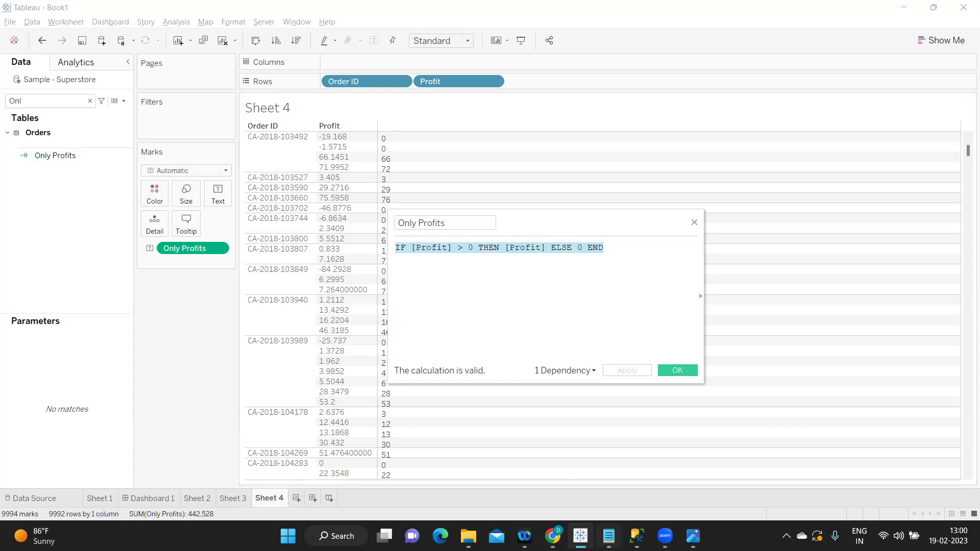
# Switch to Notepad and highlight question 9 about a calculation that takes only +Profits
pyautogui.moveTo(609, 536)
pyautogui.click(625, 480)
pyautogui.scroll(1, 652, 456)
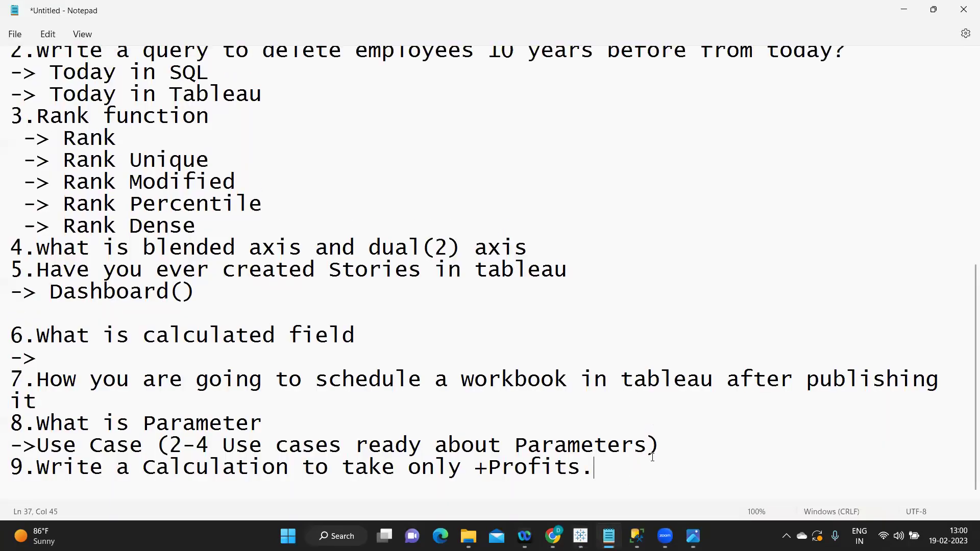
pyautogui.moveTo(668, 461); pyautogui.dragTo(5, 473)
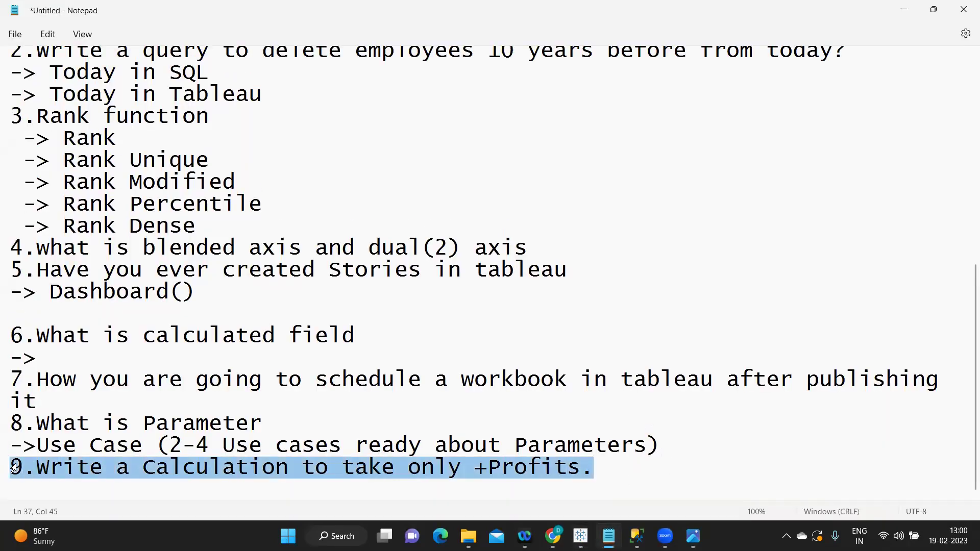